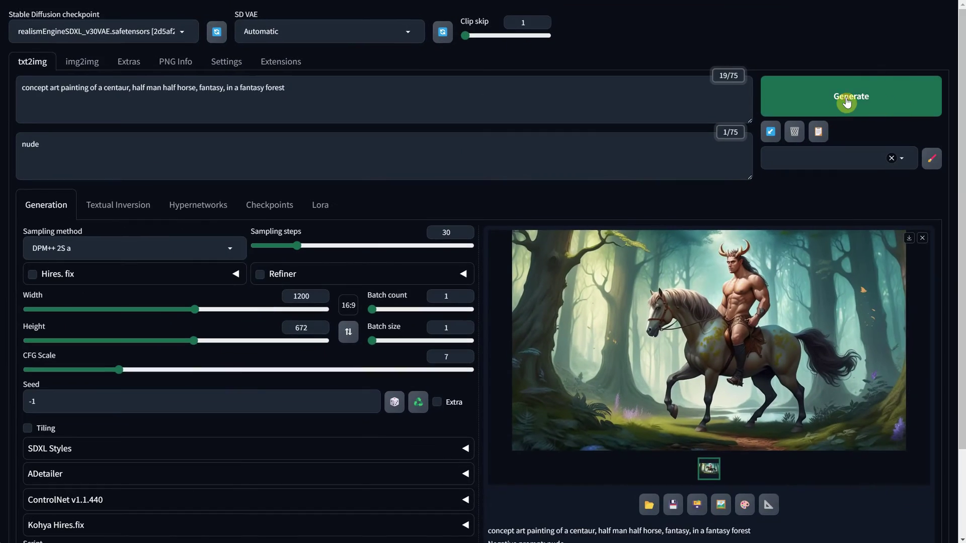
- Generate several centaur images in Stable Diffusion WebUI, then pick centaur1.png from the txt2img-images folder
{"action": "left_click", "coordinate": [846, 102]}
{"action": "left_click", "coordinate": [787, 101]}
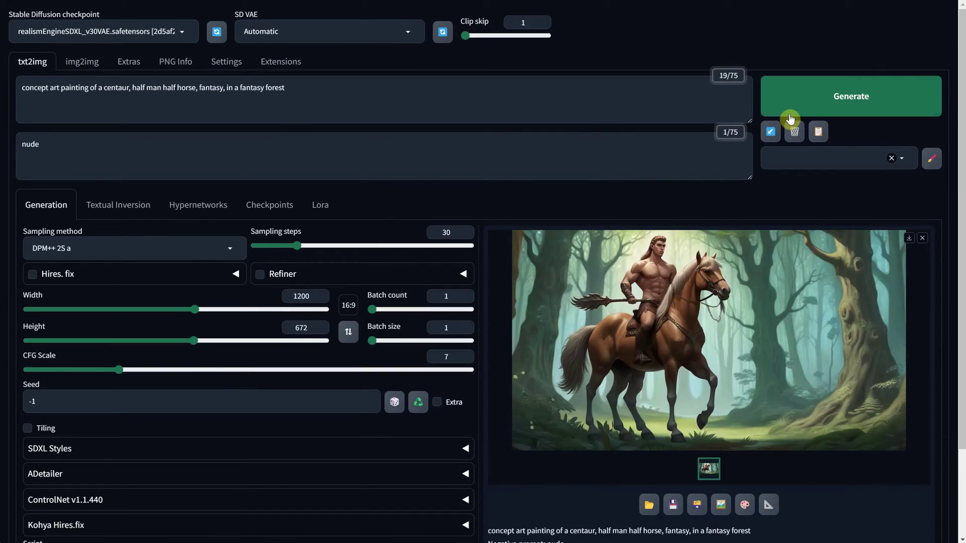
{"action": "left_click", "coordinate": [102, 92]}
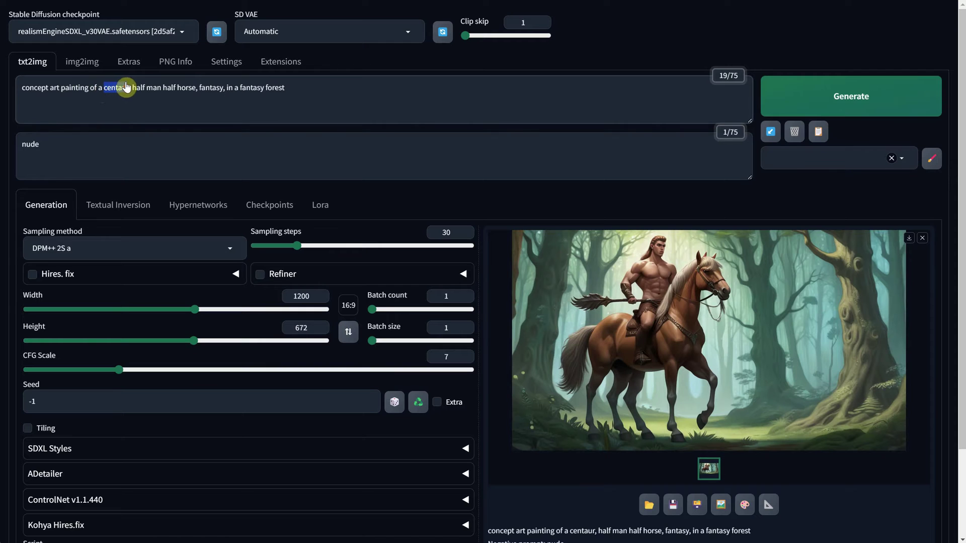
{"action": "left_click", "coordinate": [836, 104]}
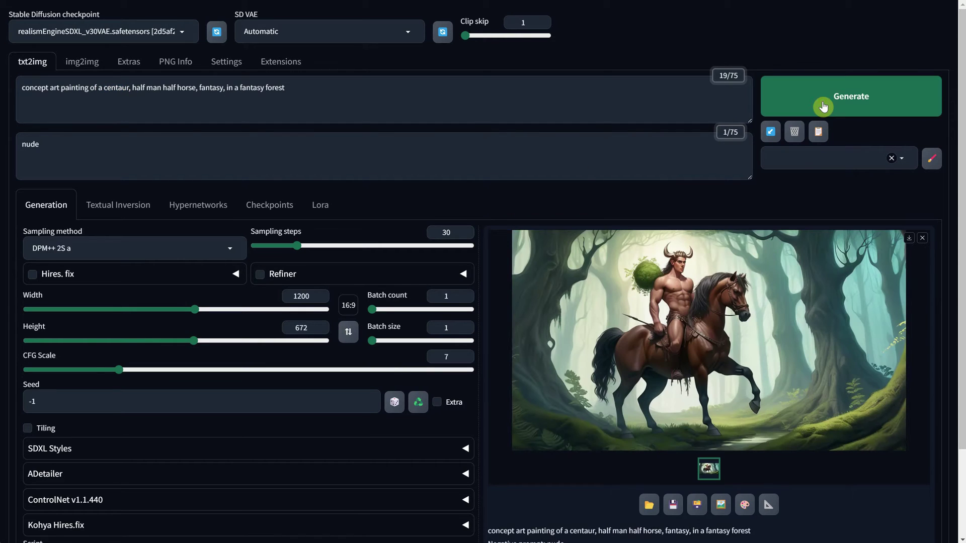
{"action": "left_click", "coordinate": [822, 106]}
{"action": "left_click", "coordinate": [822, 105]}
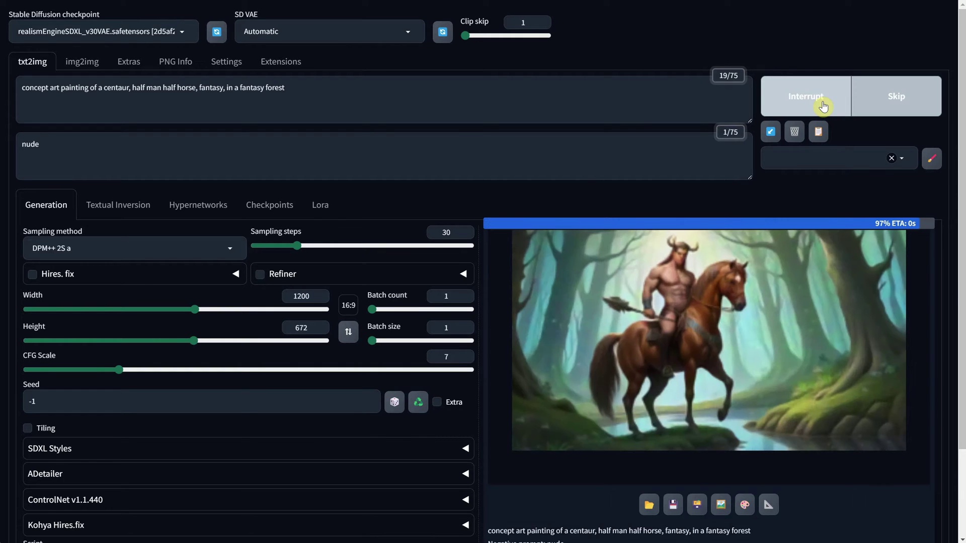
{"action": "left_click", "coordinate": [823, 106]}
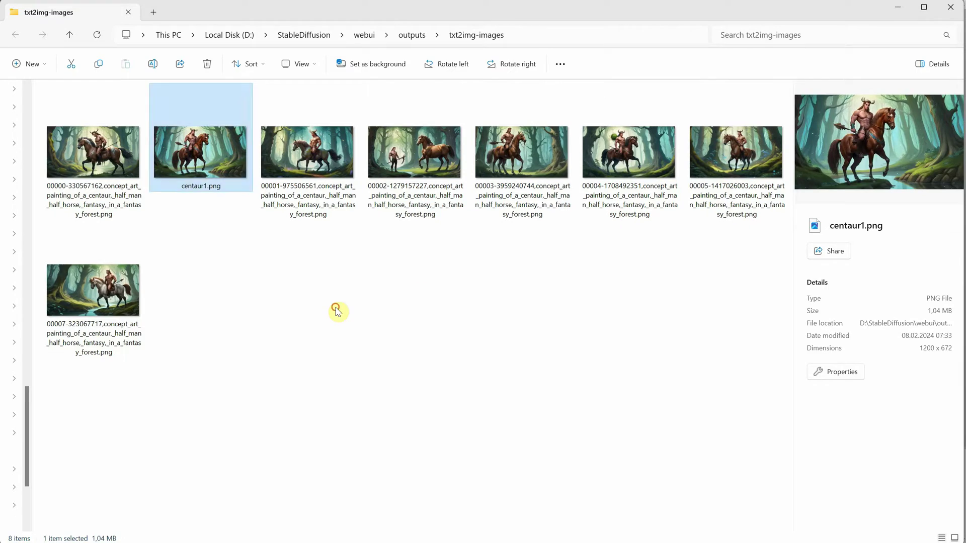
{"action": "left_click", "coordinate": [334, 308]}
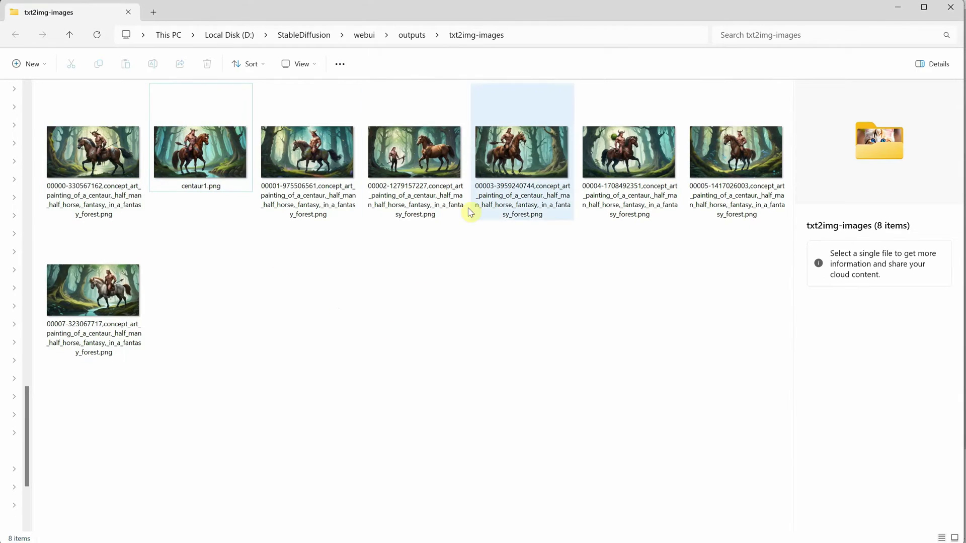
{"action": "left_click", "coordinate": [215, 168]}
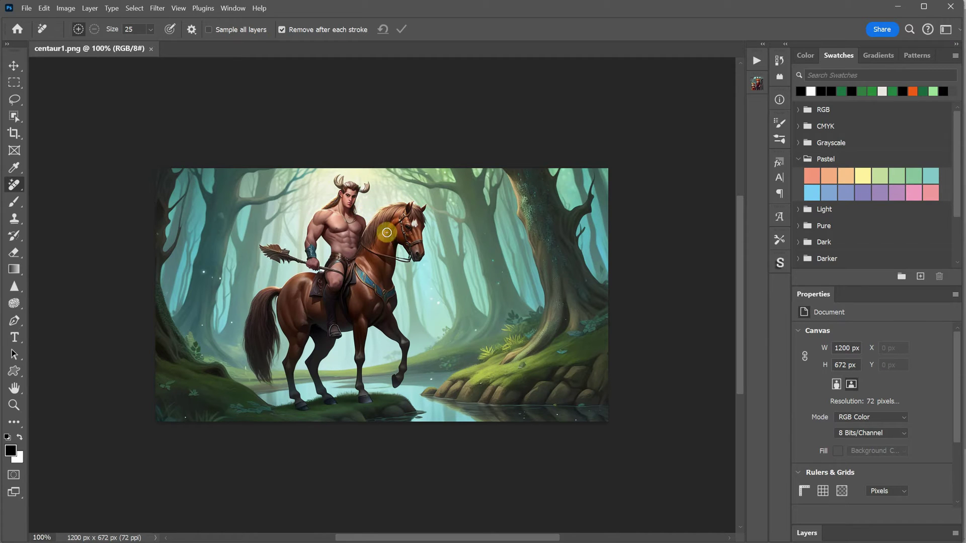
- Zoom to 200% and erase the remaining horn with the Remove Tool
{"action": "key", "text": "ctrl+plus"}
{"action": "left_click_drag", "start_coordinate": [386, 231], "coordinate": [401, 252]}
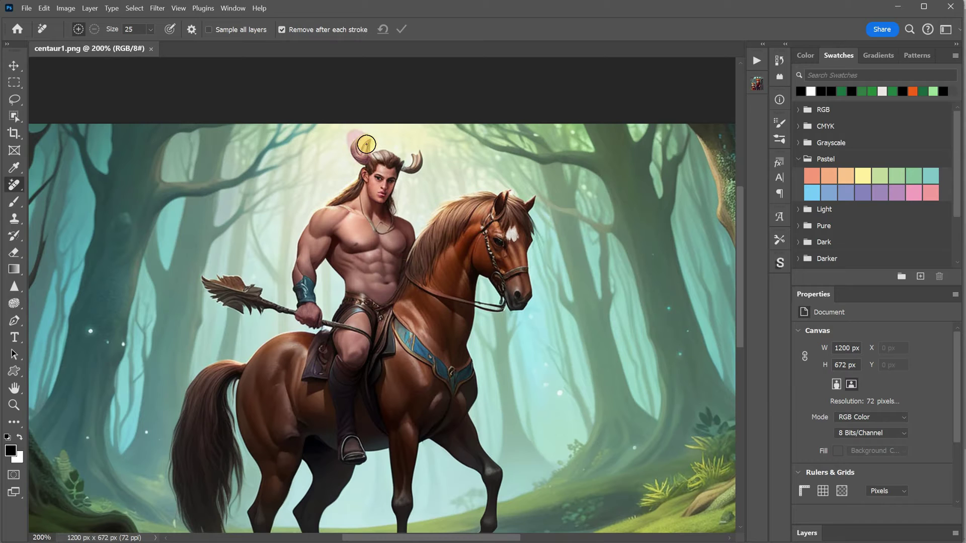
{"action": "right_click", "coordinate": [12, 186]}
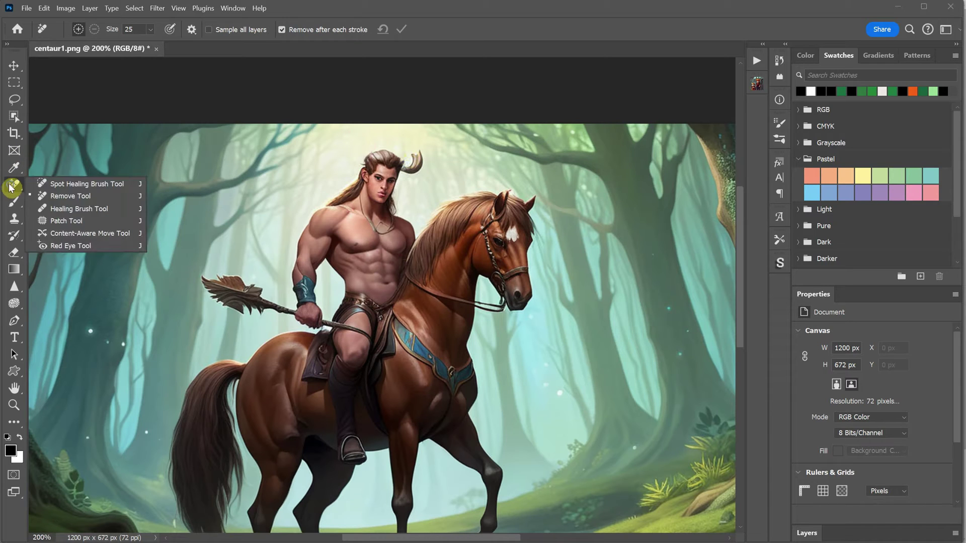
{"action": "left_click", "coordinate": [16, 189]}
{"action": "left_click_drag", "start_coordinate": [408, 174], "coordinate": [422, 149]}
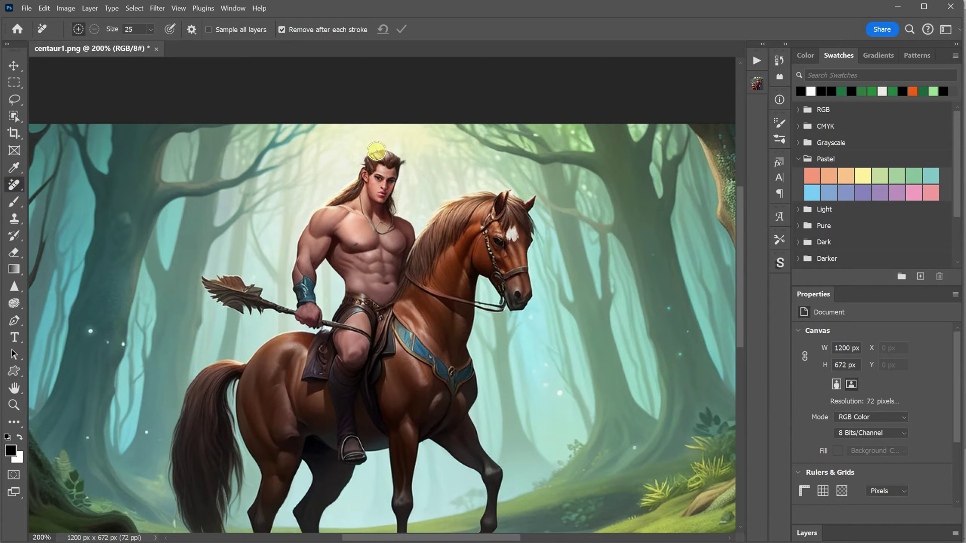
- Remove the horse's head and mane, the rider's lower leg, boot and stirrup, and tidy the saddle flap
{"action": "left_click_drag", "start_coordinate": [333, 328], "coordinate": [363, 333]}
{"action": "scroll", "coordinate": [420, 257], "scroll_direction": "down", "scroll_amount": 1}
{"action": "double_click", "coordinate": [842, 535]}
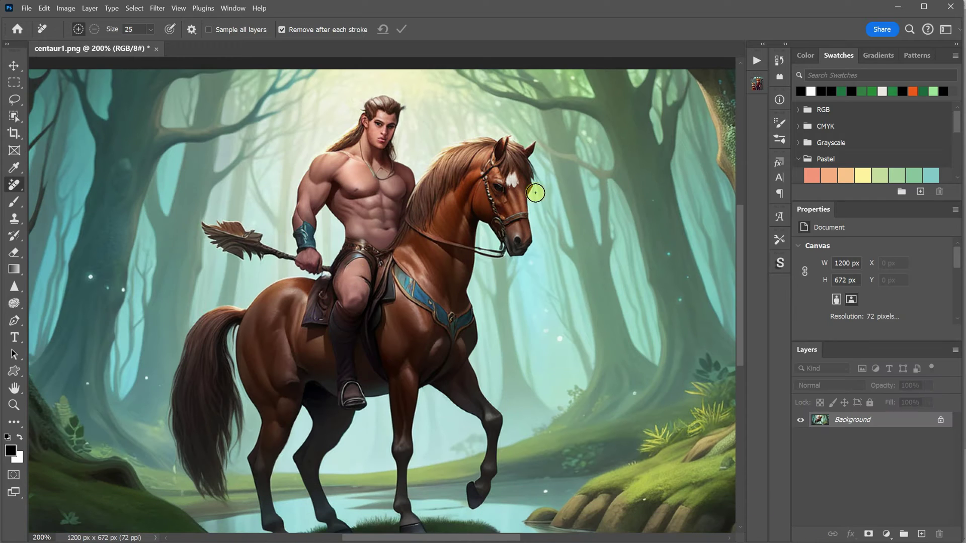
{"action": "mouse_move", "coordinate": [507, 145]}
{"action": "left_mouse_down"}
{"action": "mouse_move", "coordinate": [448, 150]}
{"action": "mouse_move", "coordinate": [426, 179]}
{"action": "mouse_move", "coordinate": [410, 263]}
{"action": "mouse_move", "coordinate": [458, 301]}
{"action": "mouse_move", "coordinate": [521, 274]}
{"action": "mouse_move", "coordinate": [554, 173]}
{"action": "mouse_move", "coordinate": [497, 142]}
{"action": "mouse_move", "coordinate": [479, 150]}
{"action": "mouse_move", "coordinate": [425, 234]}
{"action": "mouse_move", "coordinate": [493, 221]}
{"action": "mouse_move", "coordinate": [487, 181]}
{"action": "left_mouse_up"}
{"action": "mouse_move", "coordinate": [448, 206]}
{"action": "left_mouse_down"}
{"action": "mouse_move", "coordinate": [435, 272]}
{"action": "mouse_move", "coordinate": [479, 311]}
{"action": "left_mouse_up"}
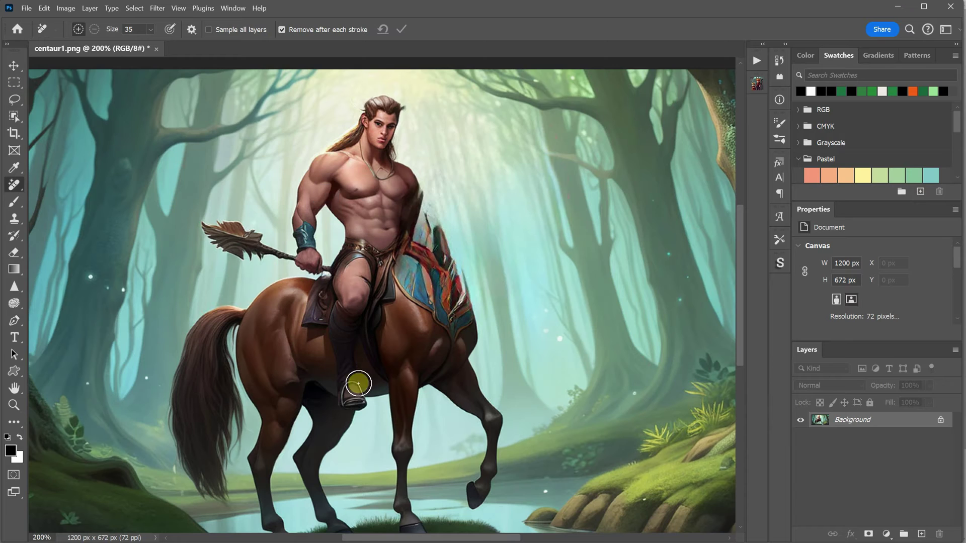
{"action": "mouse_move", "coordinate": [366, 414]}
{"action": "left_mouse_down"}
{"action": "mouse_move", "coordinate": [344, 369]}
{"action": "mouse_move", "coordinate": [358, 278]}
{"action": "mouse_move", "coordinate": [343, 379]}
{"action": "mouse_move", "coordinate": [366, 410]}
{"action": "left_mouse_up"}
{"action": "left_click_drag", "start_coordinate": [343, 366], "coordinate": [363, 397]}
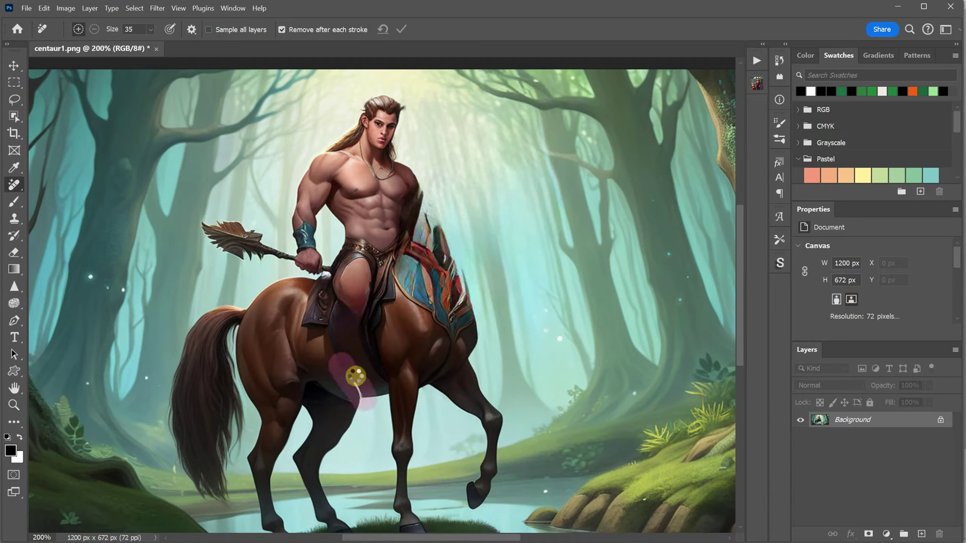
{"action": "left_click_drag", "start_coordinate": [318, 319], "coordinate": [319, 304]}
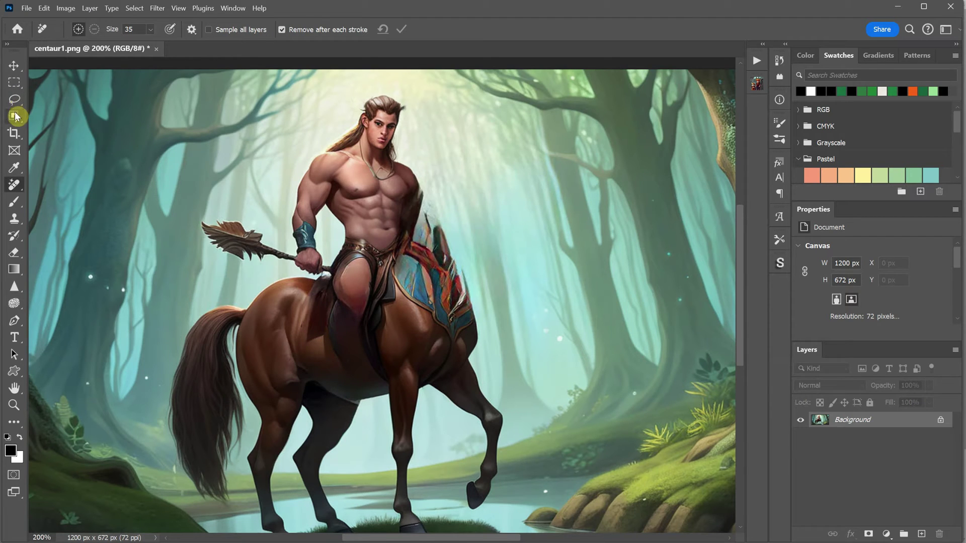
- Object-select the rider's torso and copy it to a new layer with Layer Via Copy
{"action": "left_click", "coordinate": [15, 116]}
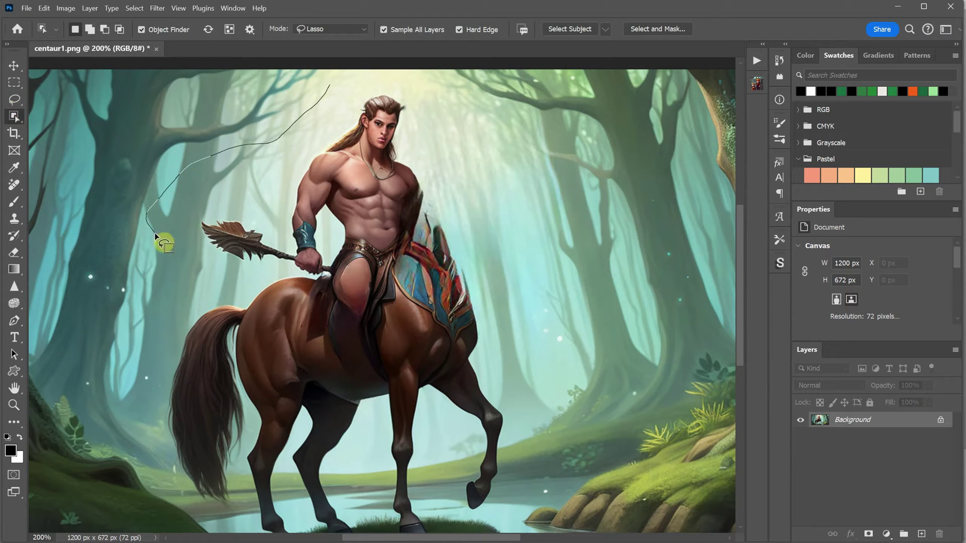
{"action": "mouse_move", "coordinate": [276, 266]}
{"action": "left_mouse_down"}
{"action": "mouse_move", "coordinate": [328, 281]}
{"action": "mouse_move", "coordinate": [423, 230]}
{"action": "mouse_move", "coordinate": [331, 79]}
{"action": "left_mouse_up"}
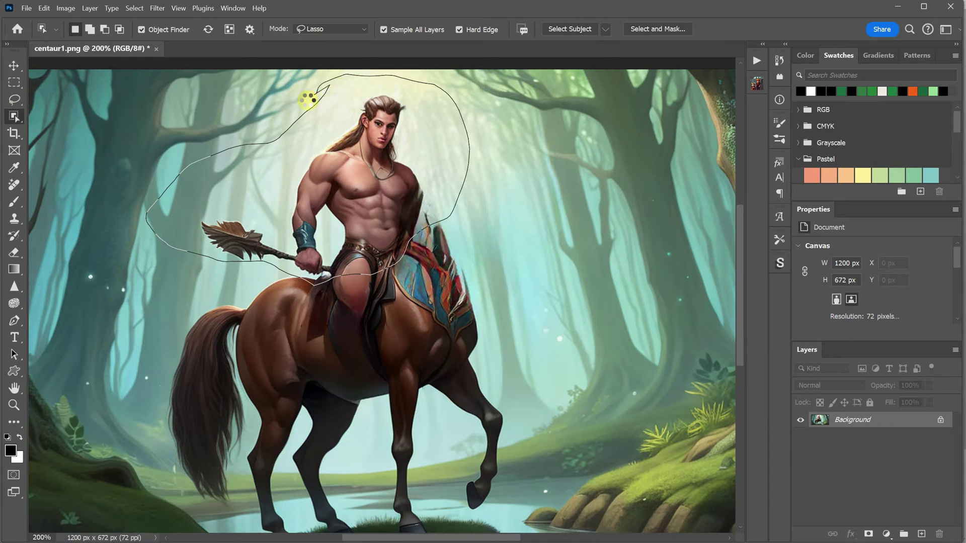
{"action": "left_click", "coordinate": [90, 9]}
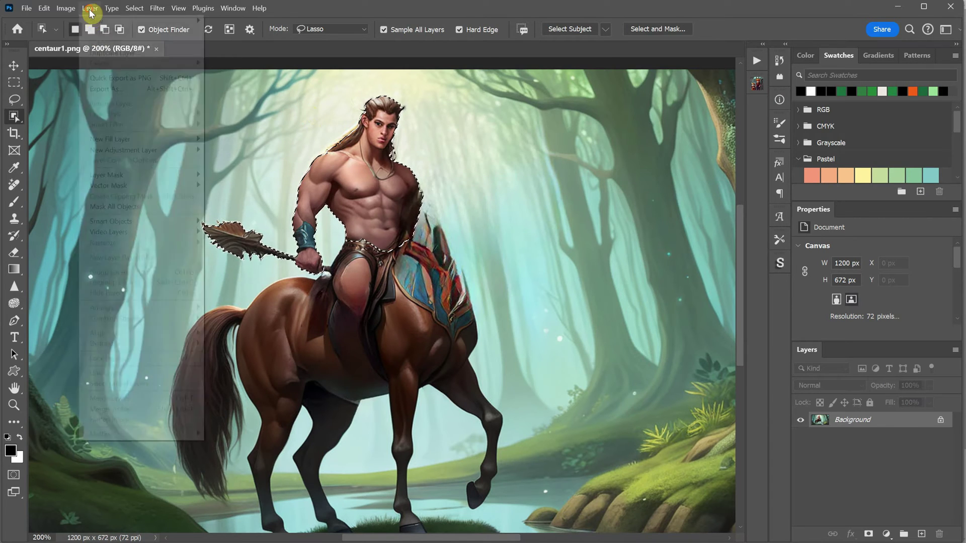
{"action": "mouse_move", "coordinate": [102, 20]}
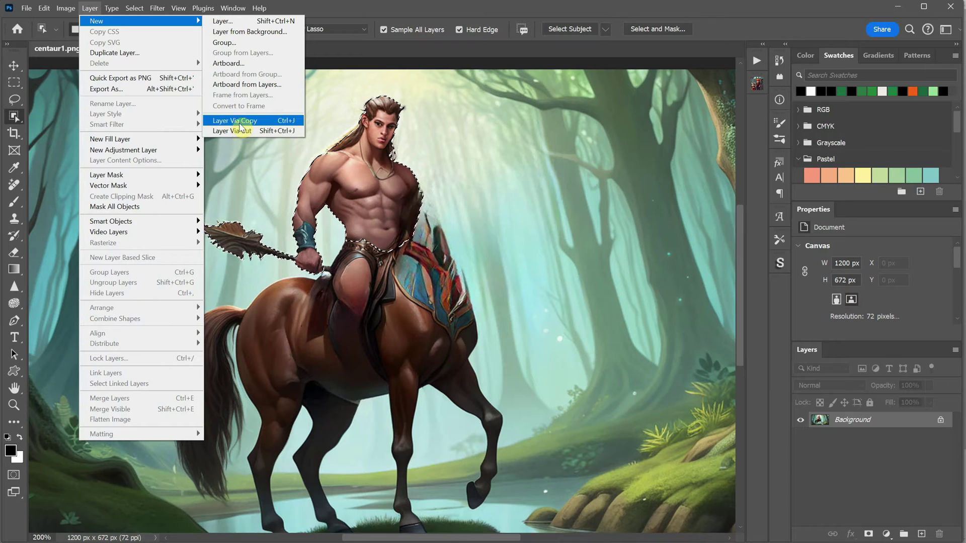
{"action": "left_click", "coordinate": [241, 122]}
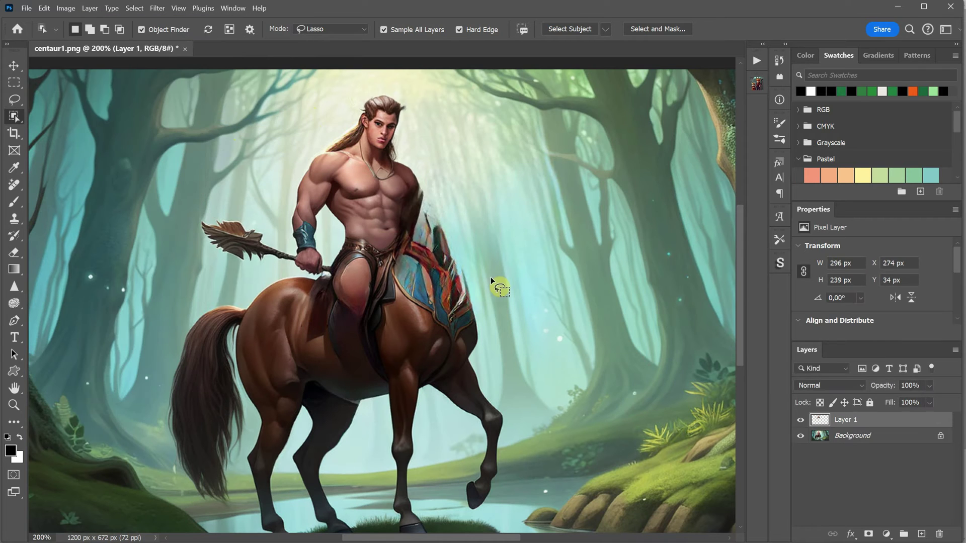
- Move the copied torso right and down and enlarge it to about 126%
{"action": "left_click", "coordinate": [14, 65]}
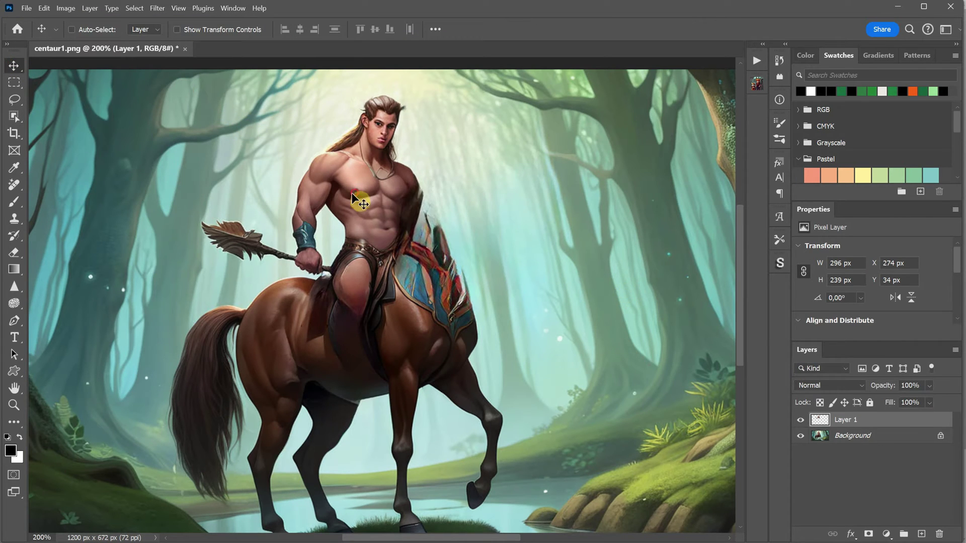
{"action": "left_click_drag", "start_coordinate": [351, 192], "coordinate": [412, 217]}
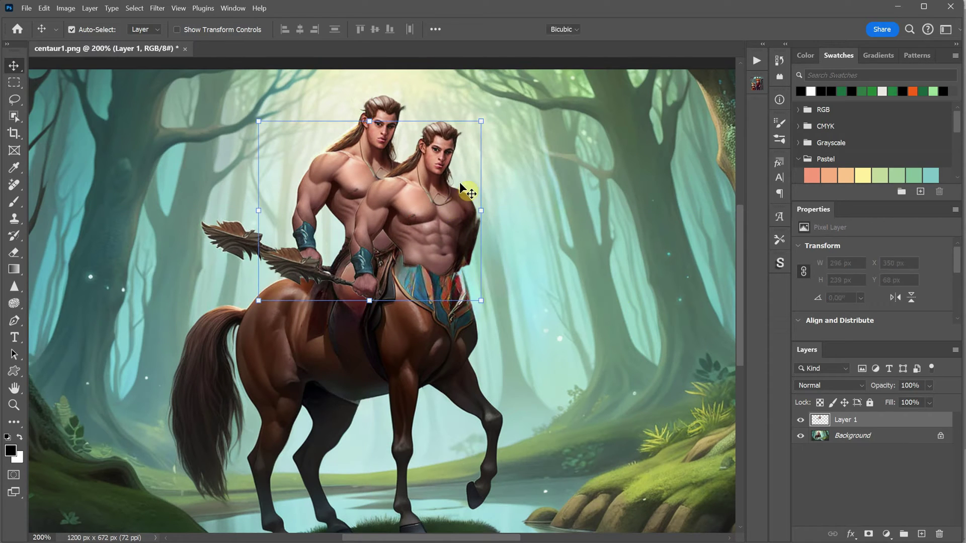
{"action": "key", "text": "ctrl+t"}
{"action": "left_click_drag", "start_coordinate": [481, 120], "coordinate": [509, 98]}
{"action": "left_click_drag", "start_coordinate": [462, 172], "coordinate": [439, 192]}
{"action": "key", "text": "Return"}
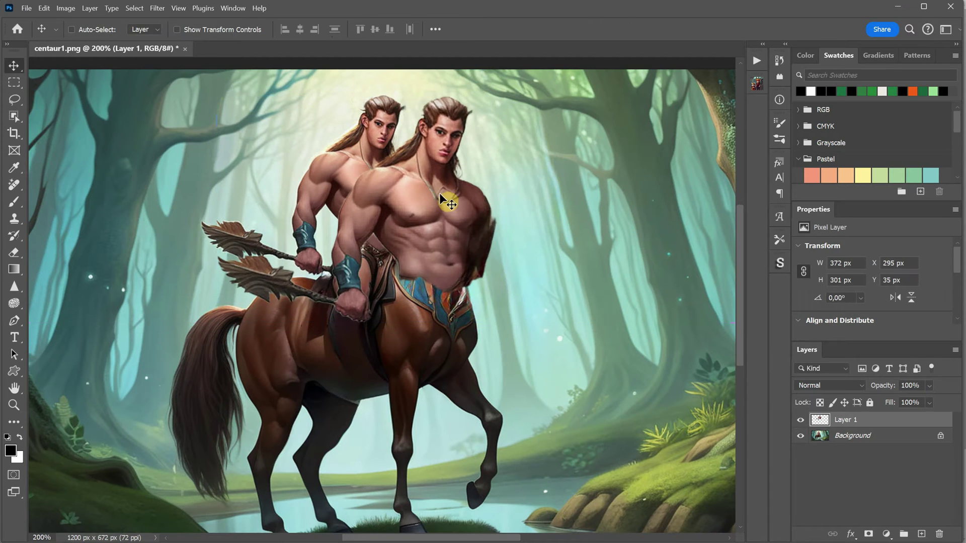
- Shrink the torso to about 96%, shift it left and down, then hide Layer 1
{"action": "key", "text": "ctrl+t"}
{"action": "left_click_drag", "start_coordinate": [217, 322], "coordinate": [227, 313]}
{"action": "left_click_drag", "start_coordinate": [379, 229], "coordinate": [369, 232]}
{"action": "key", "text": "Return"}
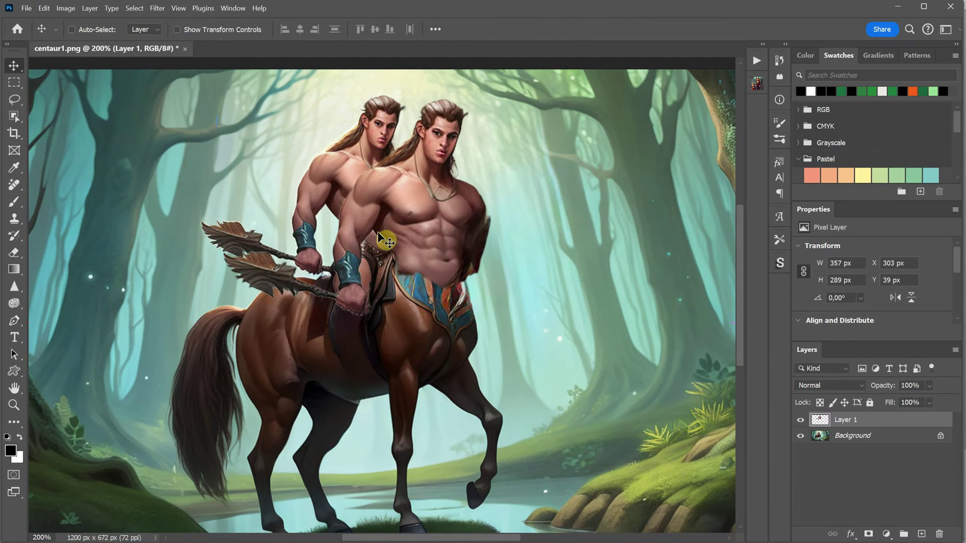
{"action": "left_click", "coordinate": [802, 421]}
- On the Background, lasso the rider's torso and staff and apply Content-Aware Fill
{"action": "left_click", "coordinate": [845, 438]}
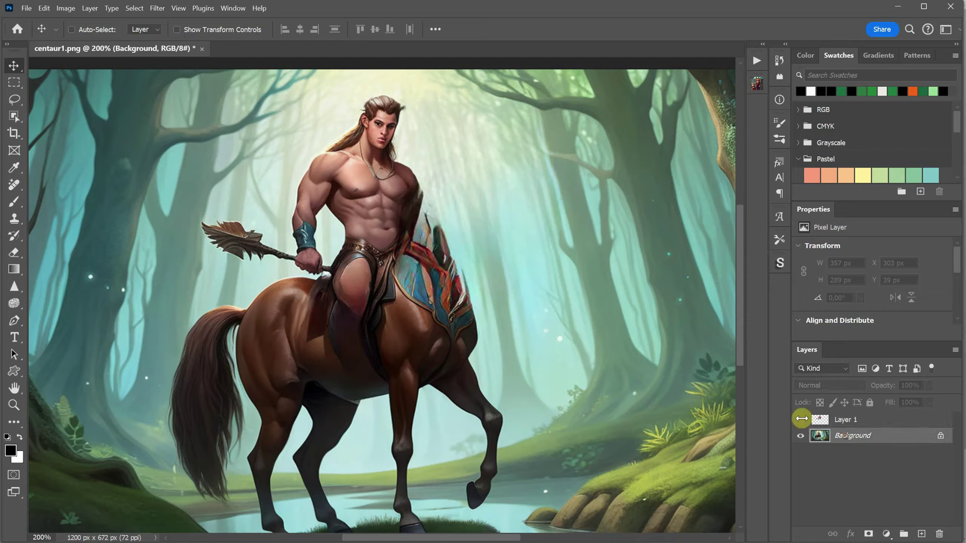
{"action": "left_click", "coordinate": [18, 101]}
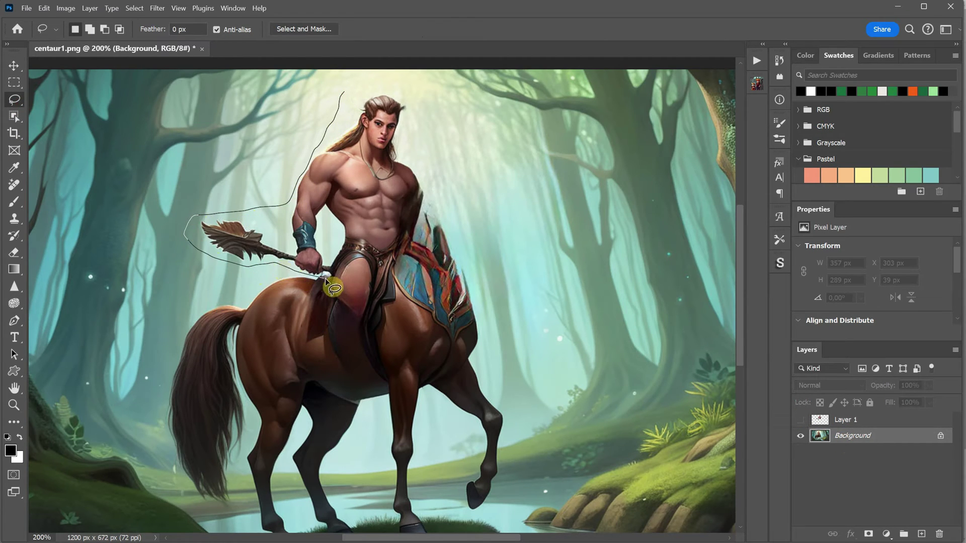
{"action": "mouse_move", "coordinate": [346, 308]}
{"action": "left_mouse_down"}
{"action": "mouse_move", "coordinate": [377, 313]}
{"action": "mouse_move", "coordinate": [403, 255]}
{"action": "mouse_move", "coordinate": [445, 203]}
{"action": "left_mouse_up"}
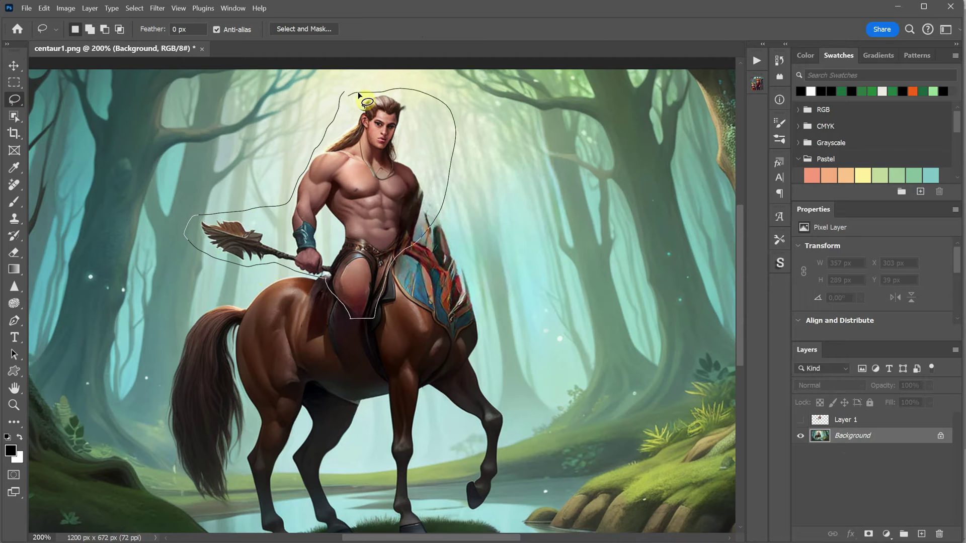
{"action": "left_click_drag", "start_coordinate": [360, 95], "coordinate": [348, 93]}
{"action": "left_click", "coordinate": [44, 8]}
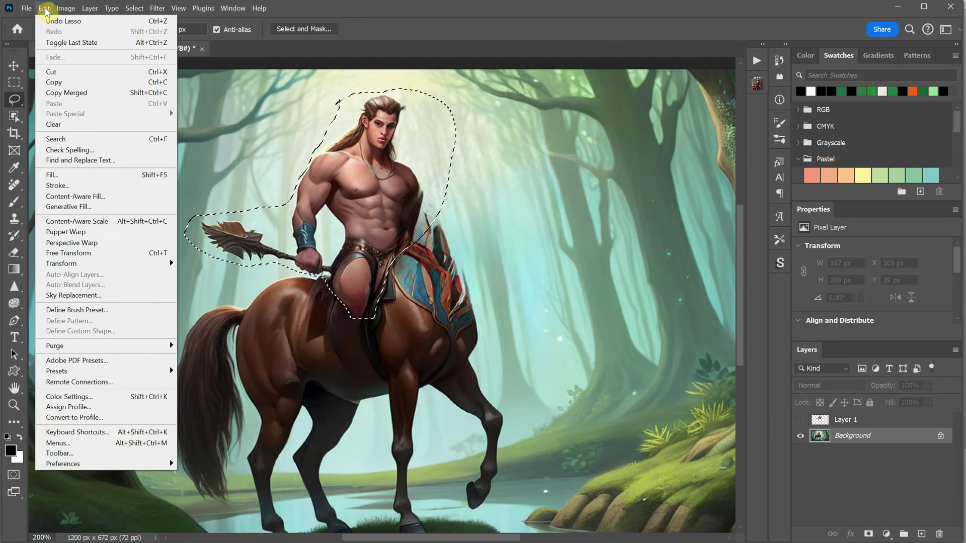
{"action": "left_click", "coordinate": [78, 174]}
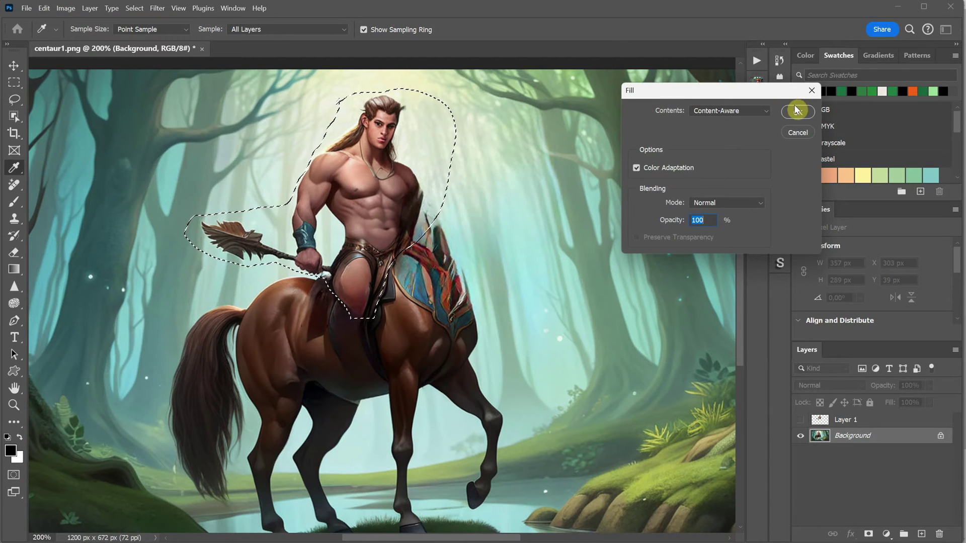
{"action": "left_click", "coordinate": [797, 110]}
- Deselect and paint out the leftover head and chest with the Remove tool
{"action": "left_click", "coordinate": [16, 67]}
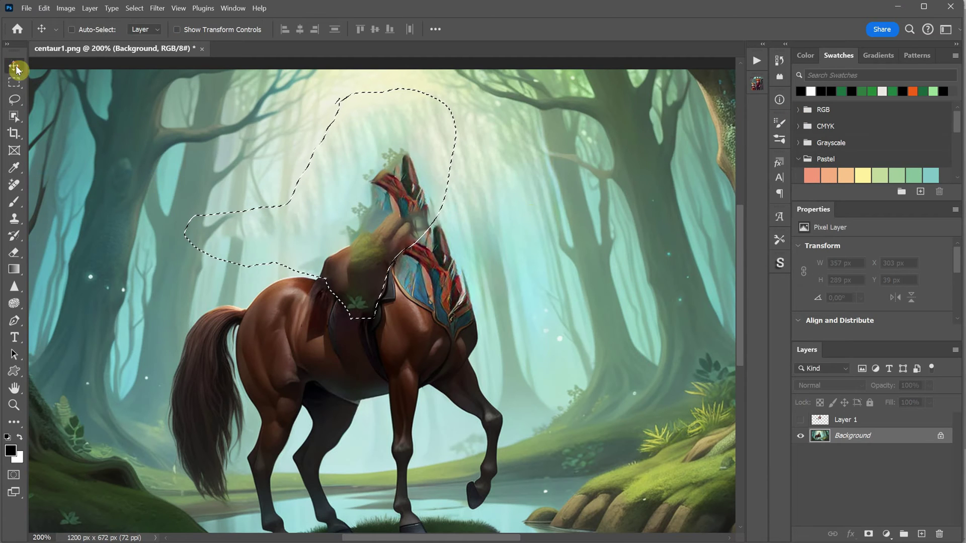
{"action": "key", "text": "ctrl+d"}
{"action": "left_click", "coordinate": [14, 185]}
{"action": "mouse_move", "coordinate": [405, 161]}
{"action": "left_mouse_down"}
{"action": "mouse_move", "coordinate": [374, 272]}
{"action": "mouse_move", "coordinate": [345, 241]}
{"action": "mouse_move", "coordinate": [364, 152]}
{"action": "mouse_move", "coordinate": [378, 193]}
{"action": "left_mouse_up"}
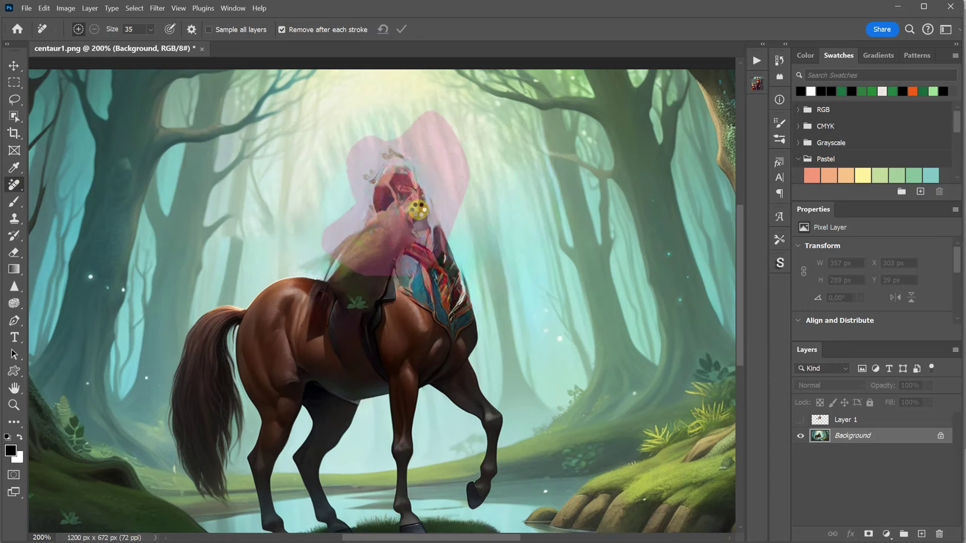
{"action": "left_click_drag", "start_coordinate": [323, 248], "coordinate": [388, 248]}
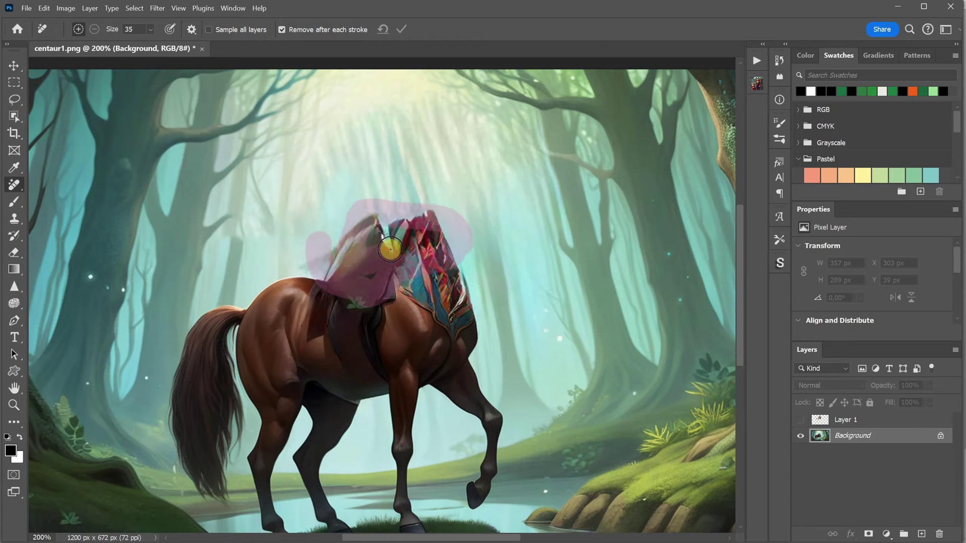
- Load the chalk brush preset and paint over the leftover torso remnants
{"action": "left_click", "coordinate": [799, 422]}
{"action": "left_click", "coordinate": [799, 422]}
{"action": "right_click", "coordinate": [14, 202]}
{"action": "left_click", "coordinate": [30, 203]}
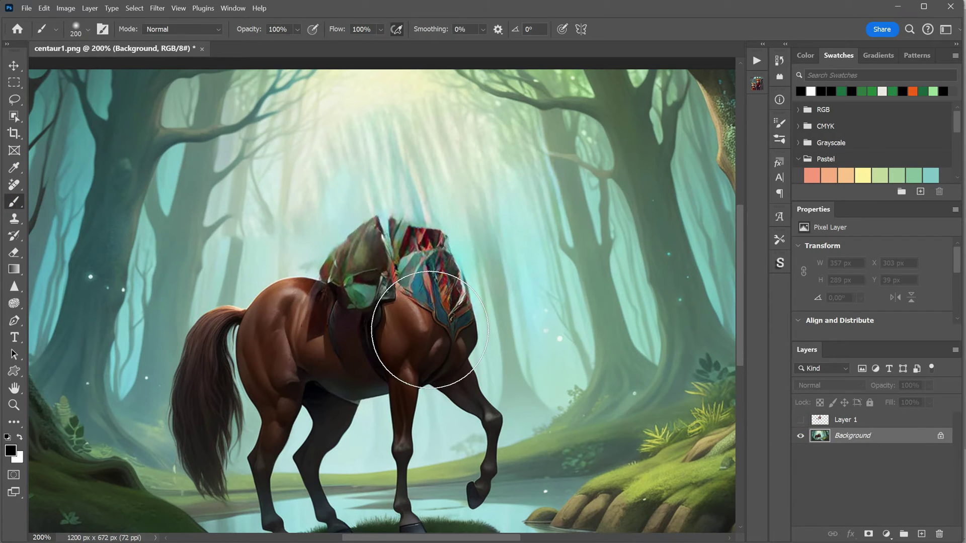
{"action": "left_click", "coordinate": [778, 241]}
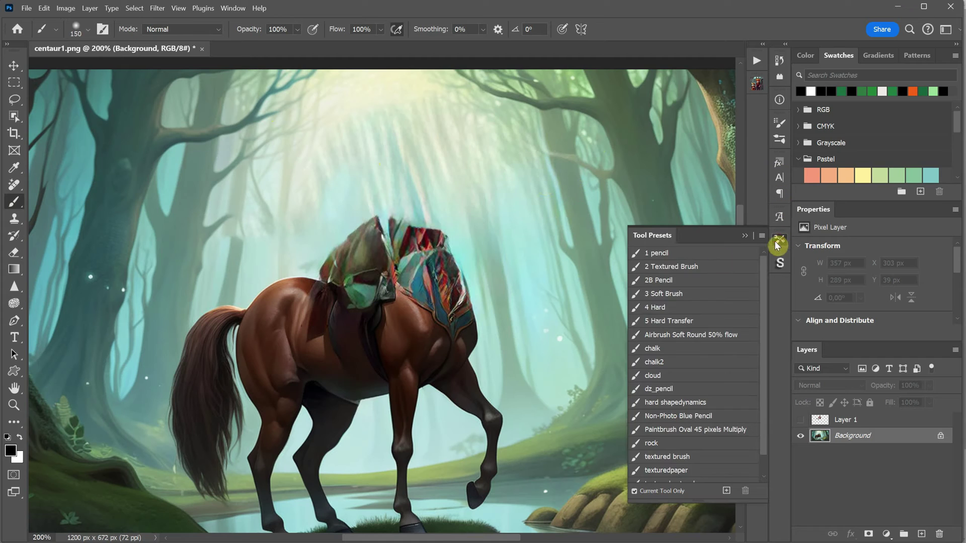
{"action": "left_click", "coordinate": [674, 346]}
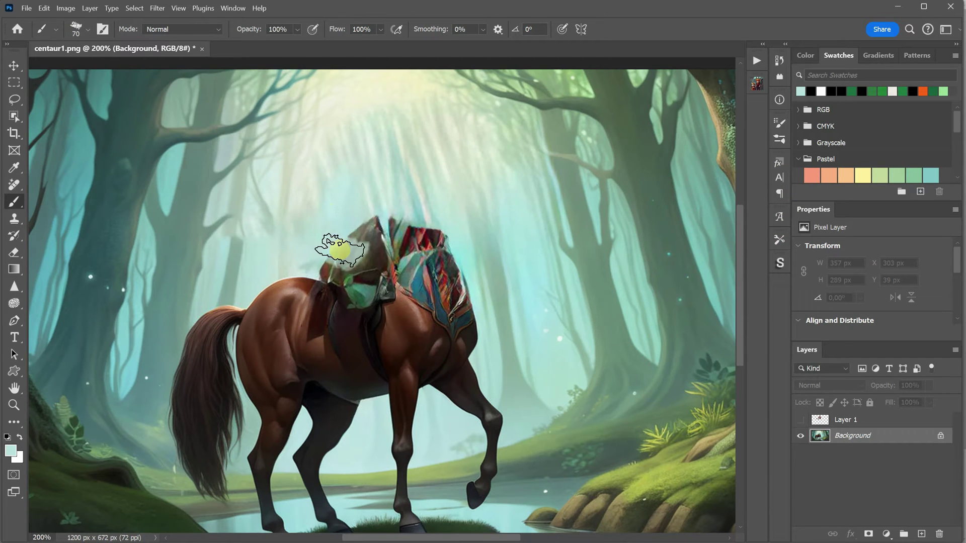
{"action": "mouse_move", "coordinate": [341, 249]}
{"action": "left_mouse_down"}
{"action": "mouse_move", "coordinate": [374, 217]}
{"action": "mouse_move", "coordinate": [404, 255]}
{"action": "mouse_move", "coordinate": [339, 259]}
{"action": "mouse_move", "coordinate": [401, 268]}
{"action": "mouse_move", "coordinate": [424, 236]}
{"action": "mouse_move", "coordinate": [409, 243]}
{"action": "mouse_move", "coordinate": [316, 229]}
{"action": "mouse_move", "coordinate": [415, 255]}
{"action": "mouse_move", "coordinate": [432, 249]}
{"action": "mouse_move", "coordinate": [392, 248]}
{"action": "mouse_move", "coordinate": [403, 226]}
{"action": "mouse_move", "coordinate": [397, 216]}
{"action": "mouse_move", "coordinate": [358, 274]}
{"action": "mouse_move", "coordinate": [312, 255]}
{"action": "left_mouse_up"}
- Show Layer 1's torso again and nudge it slightly left and down
{"action": "key", "text": "v"}
{"action": "left_click", "coordinate": [801, 419]}
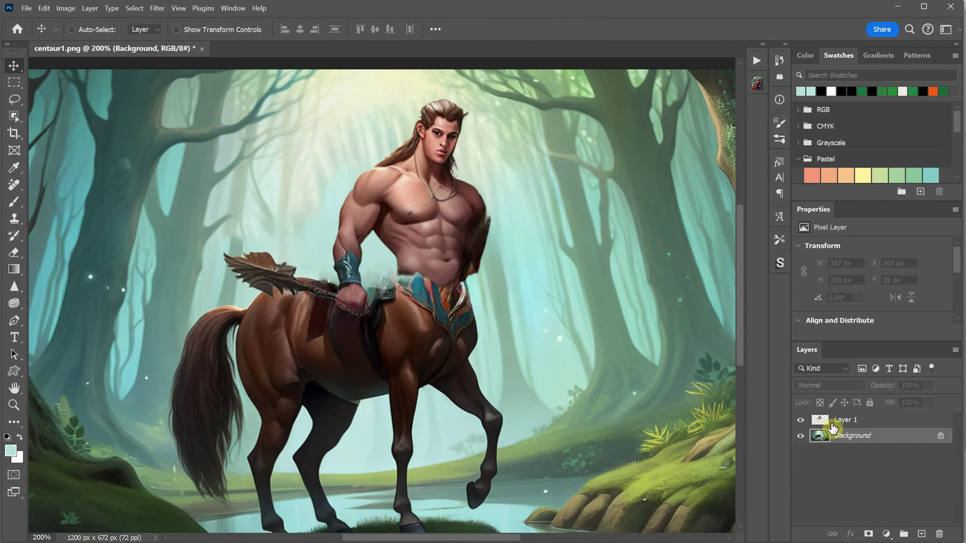
{"action": "left_click", "coordinate": [833, 426]}
{"action": "left_click_drag", "start_coordinate": [468, 218], "coordinate": [456, 226]}
- On the Background, paint sampled horse browns at brush size 35 over the green patch and flank
{"action": "left_click", "coordinate": [849, 439]}
{"action": "left_click", "coordinate": [14, 201]}
{"action": "left_click", "coordinate": [316, 283], "text": "alt"}
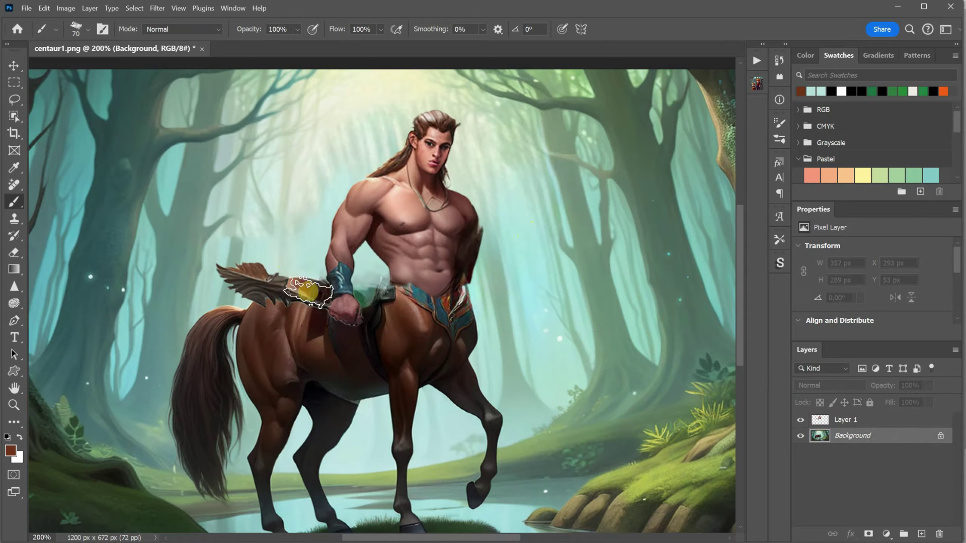
{"action": "key", "text": "bracketleft"}
{"action": "key", "text": "bracketleft"}
{"action": "key", "text": "bracketleft"}
{"action": "key", "text": "bracketleft"}
{"action": "key", "text": "bracketleft"}
{"action": "mouse_move", "coordinate": [371, 300]}
{"action": "left_mouse_down"}
{"action": "mouse_move", "coordinate": [329, 292]}
{"action": "mouse_move", "coordinate": [389, 291]}
{"action": "mouse_move", "coordinate": [345, 295]}
{"action": "mouse_move", "coordinate": [401, 292]}
{"action": "left_mouse_up"}
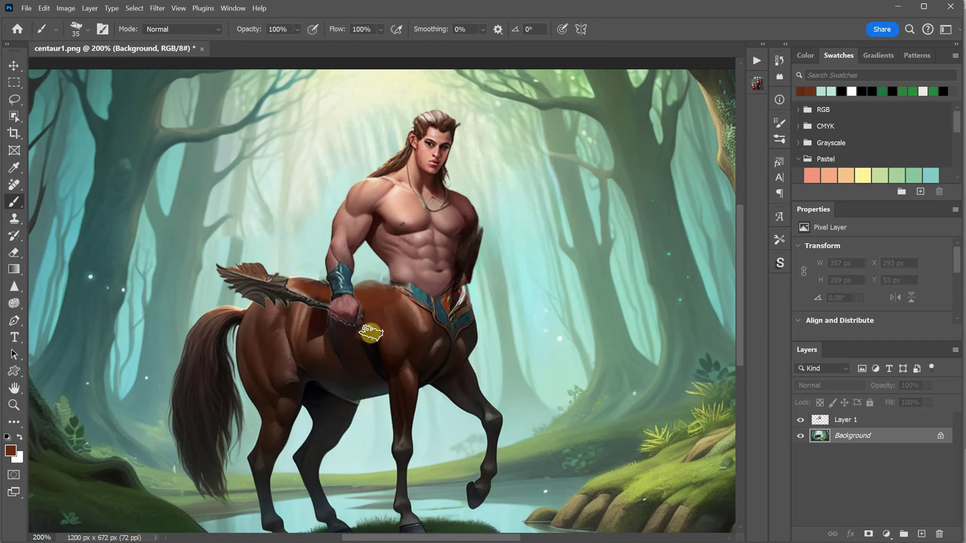
{"action": "left_click", "coordinate": [303, 322], "text": "alt"}
{"action": "mouse_move", "coordinate": [304, 323]}
{"action": "left_mouse_down"}
{"action": "mouse_move", "coordinate": [314, 308]}
{"action": "mouse_move", "coordinate": [322, 353]}
{"action": "left_mouse_up"}
- Paint more brown over the horse's back and pale green along the torso's right edge
{"action": "left_click", "coordinate": [325, 347], "text": "alt"}
{"action": "left_click", "coordinate": [390, 288], "text": "alt"}
{"action": "left_click_drag", "start_coordinate": [374, 298], "coordinate": [368, 299]}
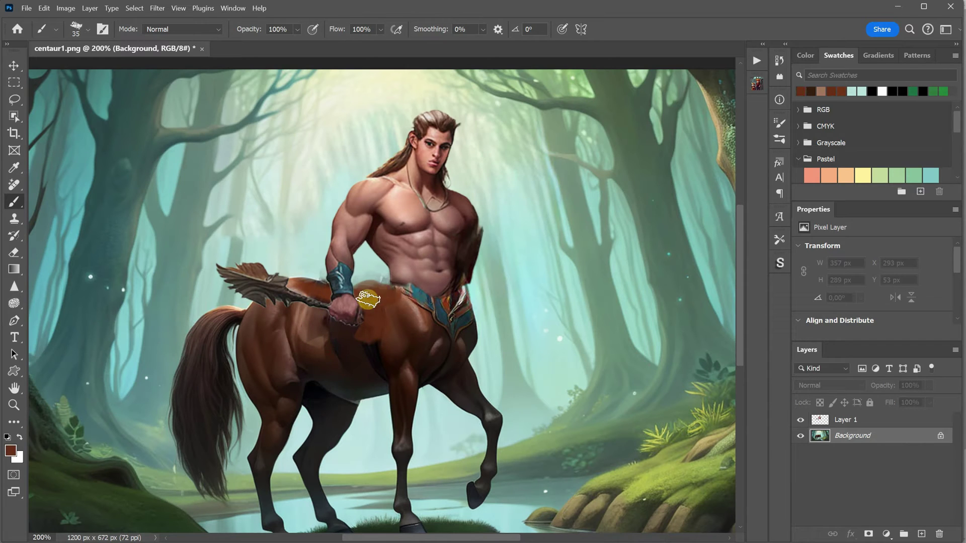
{"action": "left_click", "coordinate": [476, 249], "text": "alt"}
{"action": "left_click_drag", "start_coordinate": [475, 249], "coordinate": [485, 246]}
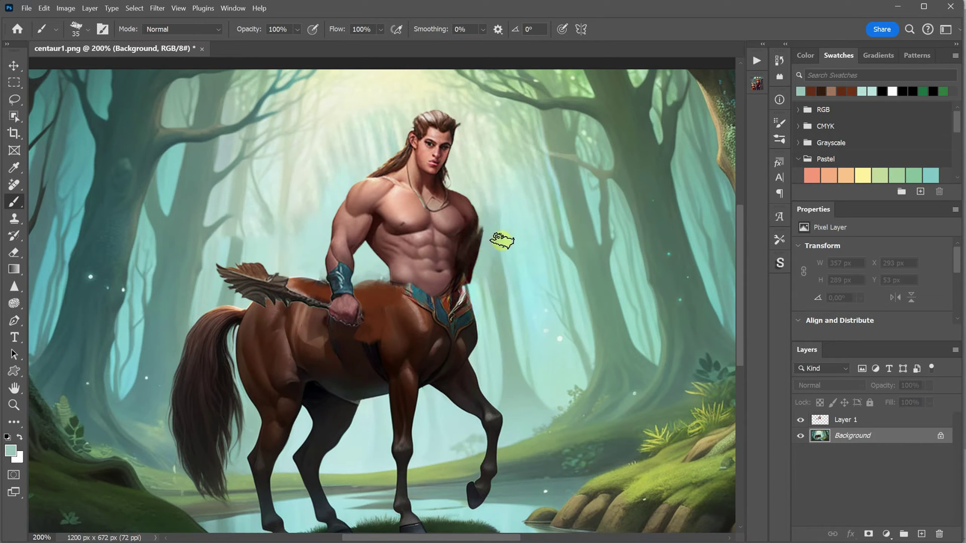
{"action": "left_click", "coordinate": [859, 425]}
{"action": "right_click", "coordinate": [889, 435]}
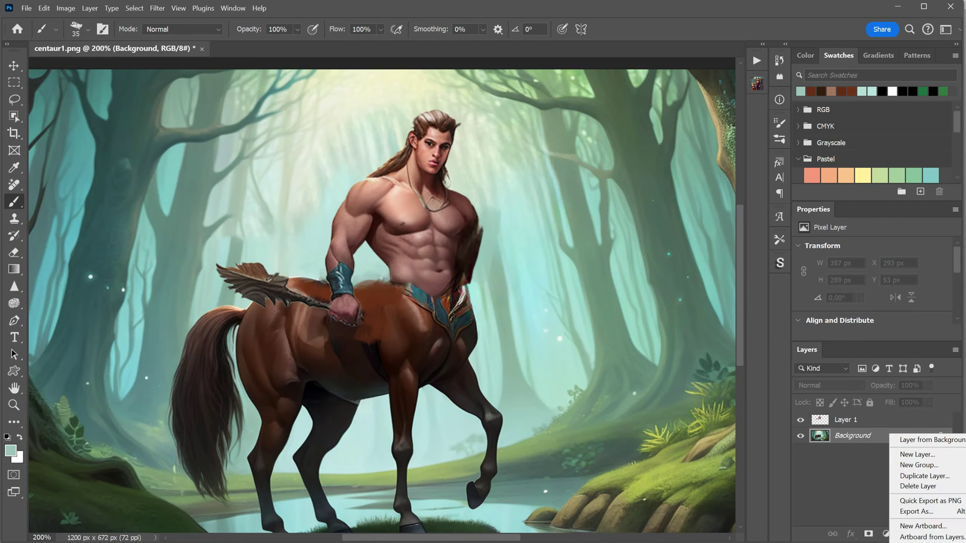
- Flatten the image, cover the torso-edge shading, and start a dark staff line at brush size 9
{"action": "left_click", "coordinate": [921, 542]}
{"action": "mouse_move", "coordinate": [477, 236]}
{"action": "left_mouse_down"}
{"action": "mouse_move", "coordinate": [492, 209]}
{"action": "mouse_move", "coordinate": [484, 250]}
{"action": "left_mouse_up"}
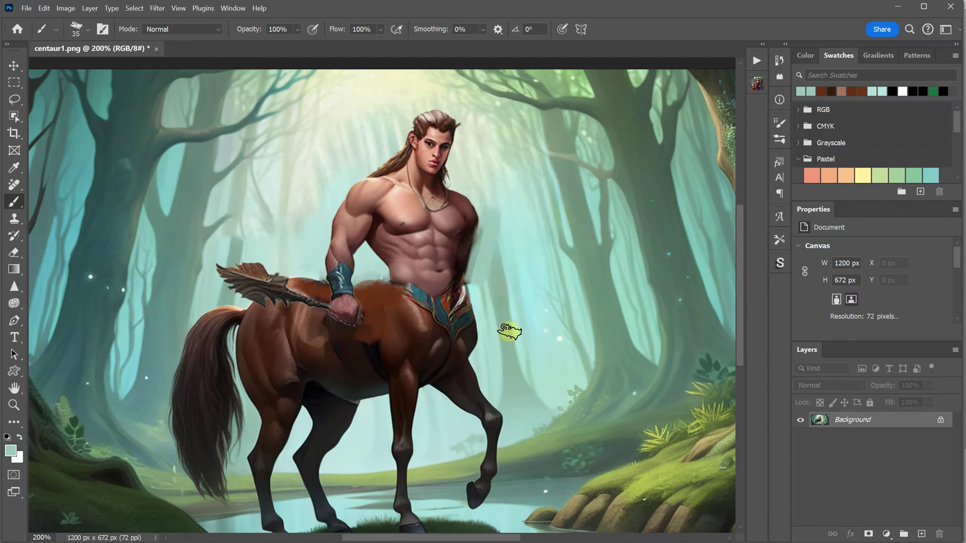
{"action": "key", "text": "bracketleft"}
{"action": "key", "text": "bracketleft"}
{"action": "key", "text": "bracketleft"}
{"action": "key", "text": "bracketleft"}
{"action": "left_click", "coordinate": [375, 320], "text": "alt"}
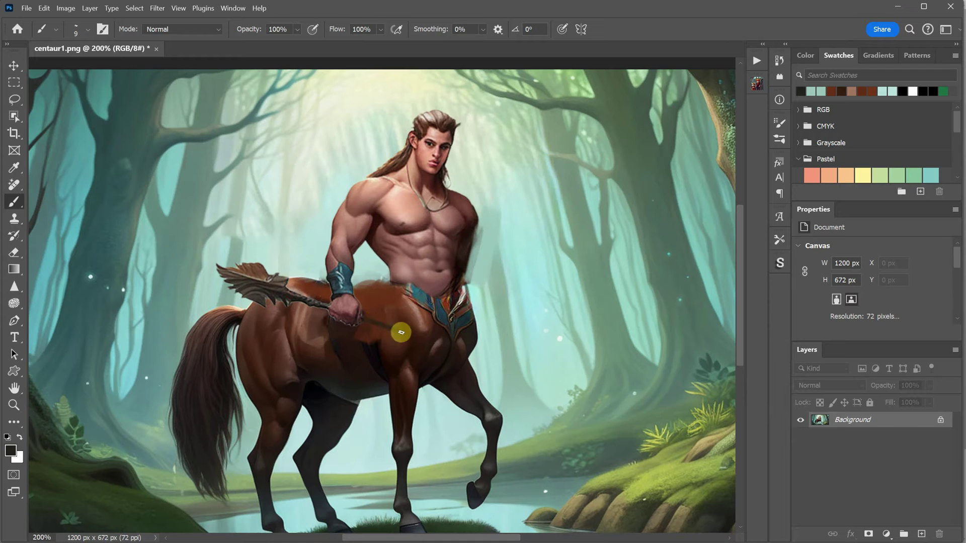
{"action": "left_click_drag", "start_coordinate": [401, 333], "coordinate": [441, 349]}
- Repaint the staff in lighter brown, extending it across the horse's body
{"action": "left_click", "coordinate": [257, 273], "text": "alt"}
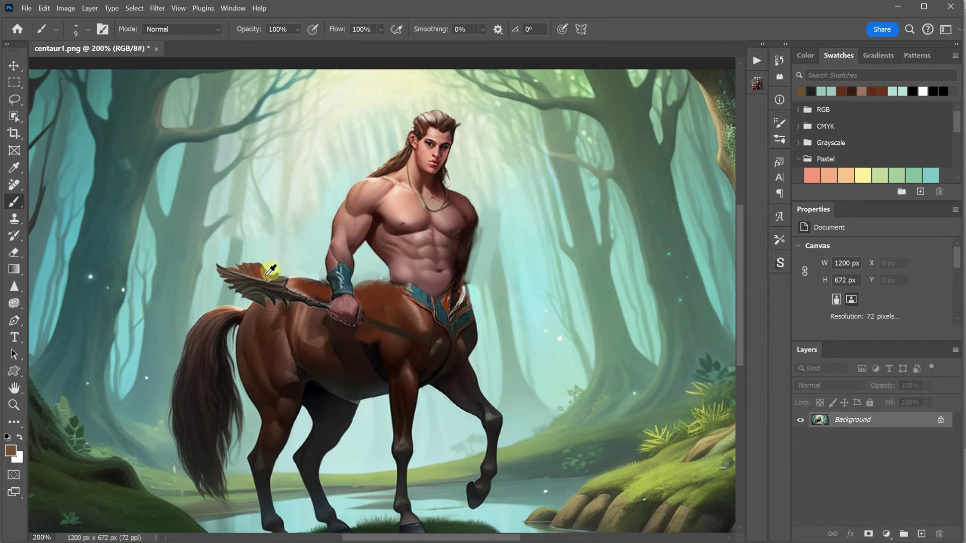
{"action": "left_click_drag", "start_coordinate": [356, 316], "coordinate": [441, 345]}
{"action": "left_click_drag", "start_coordinate": [385, 326], "coordinate": [459, 352]}
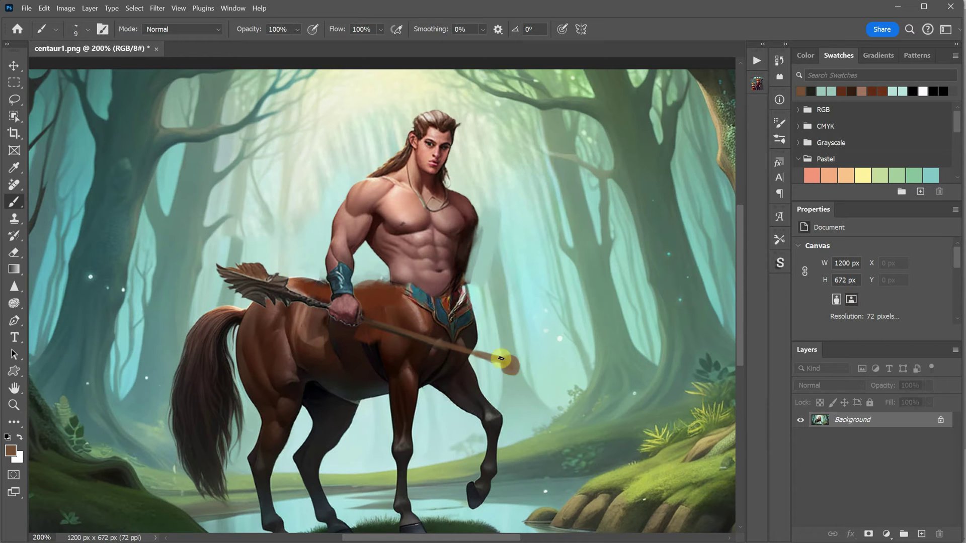
{"action": "left_click", "coordinate": [467, 373], "text": "alt"}
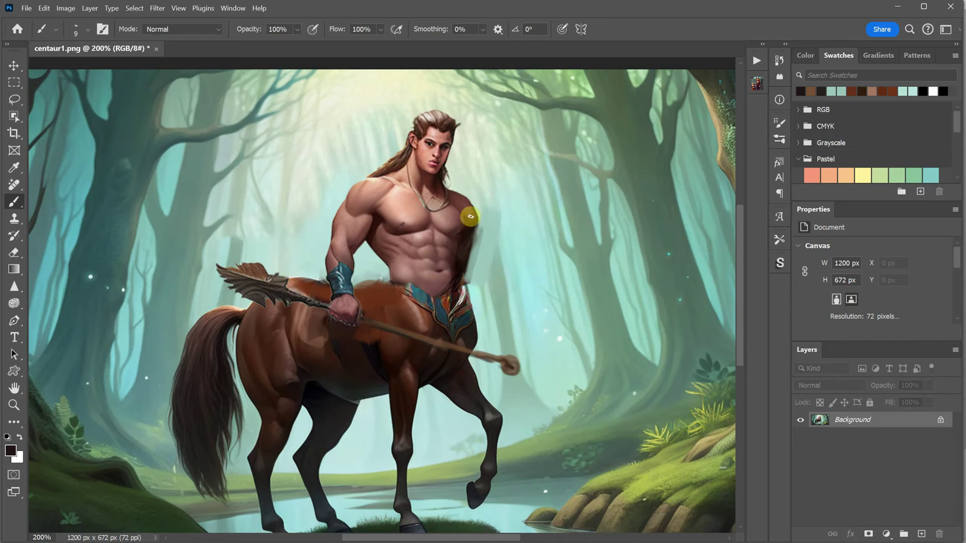
{"action": "left_click", "coordinate": [14, 99]}
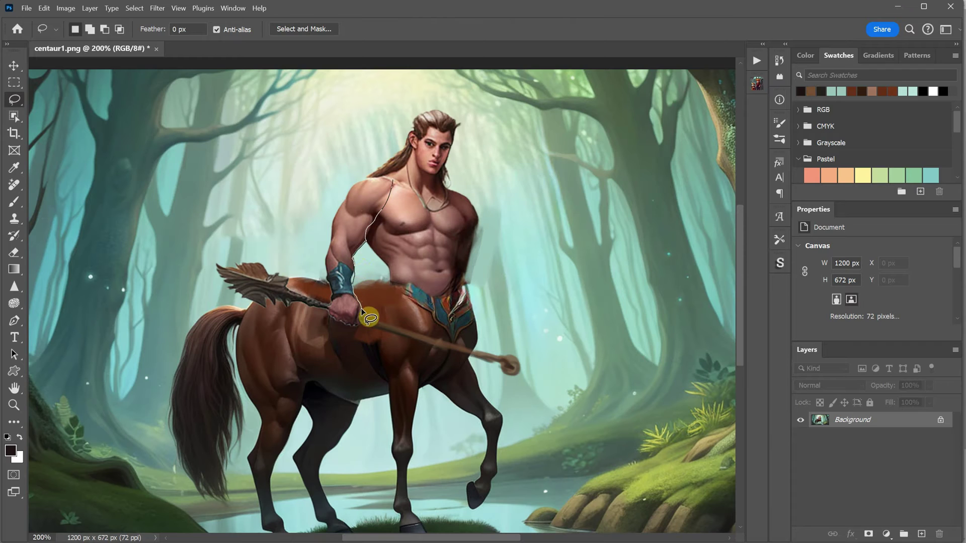
- Lasso the left arm, copy it to a new layer, and move it to the torso's right side
{"action": "mouse_move", "coordinate": [352, 328]}
{"action": "left_mouse_down"}
{"action": "mouse_move", "coordinate": [335, 318]}
{"action": "mouse_move", "coordinate": [327, 259]}
{"action": "left_mouse_up"}
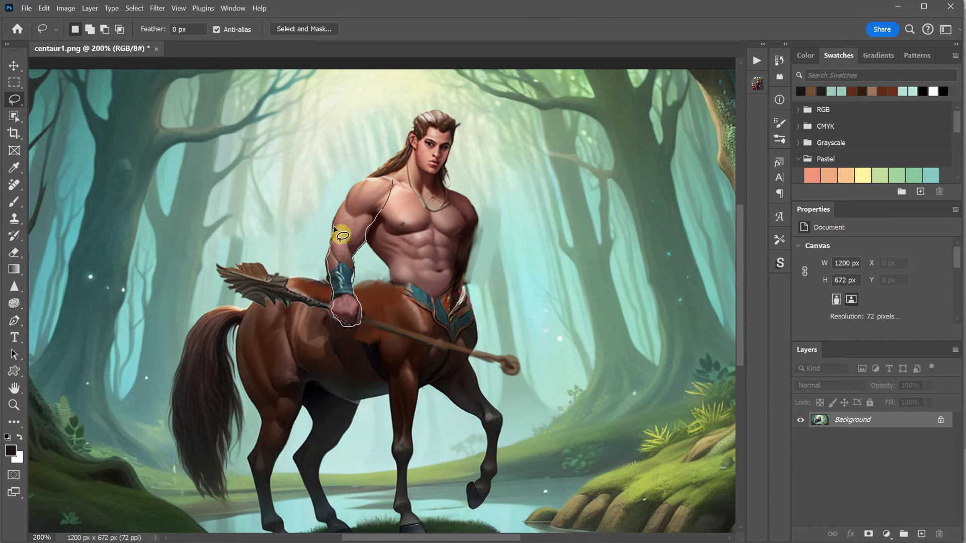
{"action": "left_click_drag", "start_coordinate": [374, 176], "coordinate": [393, 184]}
{"action": "left_click", "coordinate": [89, 8]}
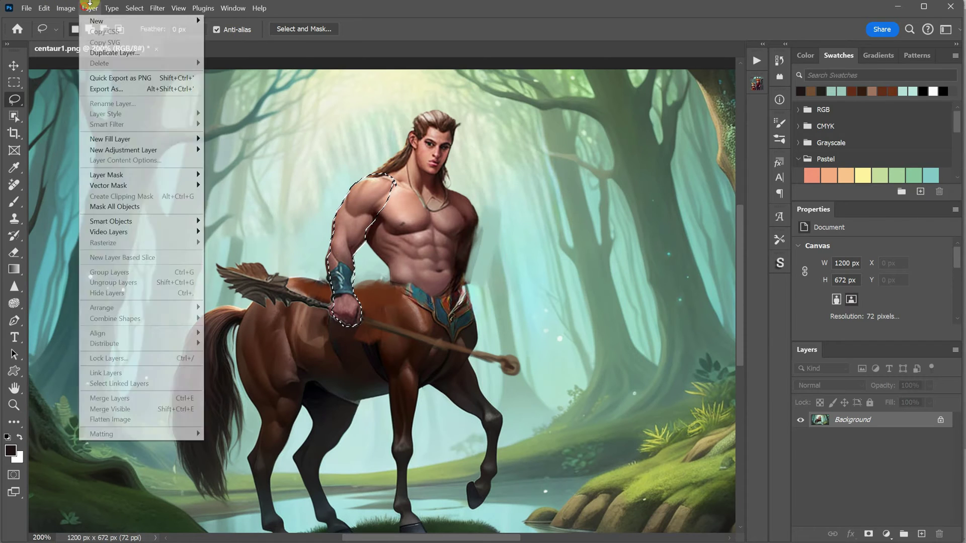
{"action": "mouse_move", "coordinate": [101, 20]}
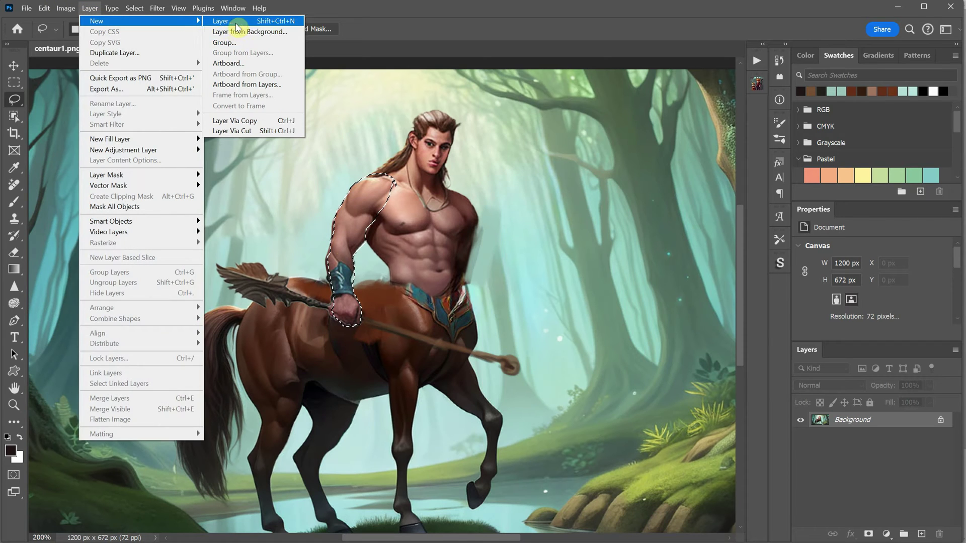
{"action": "left_click", "coordinate": [268, 130]}
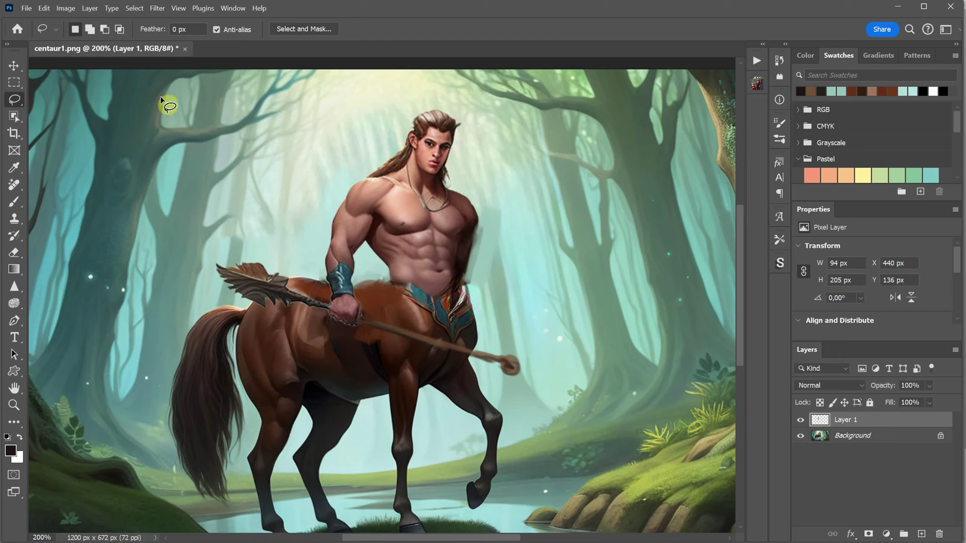
{"action": "left_click", "coordinate": [14, 65]}
{"action": "left_click_drag", "start_coordinate": [354, 159], "coordinate": [530, 188]}
- Flip the arm copy horizontally, rotate it onto the right shoulder, and scale it to about 92%
{"action": "key", "text": "ctrl+t"}
{"action": "right_click", "coordinate": [494, 233]}
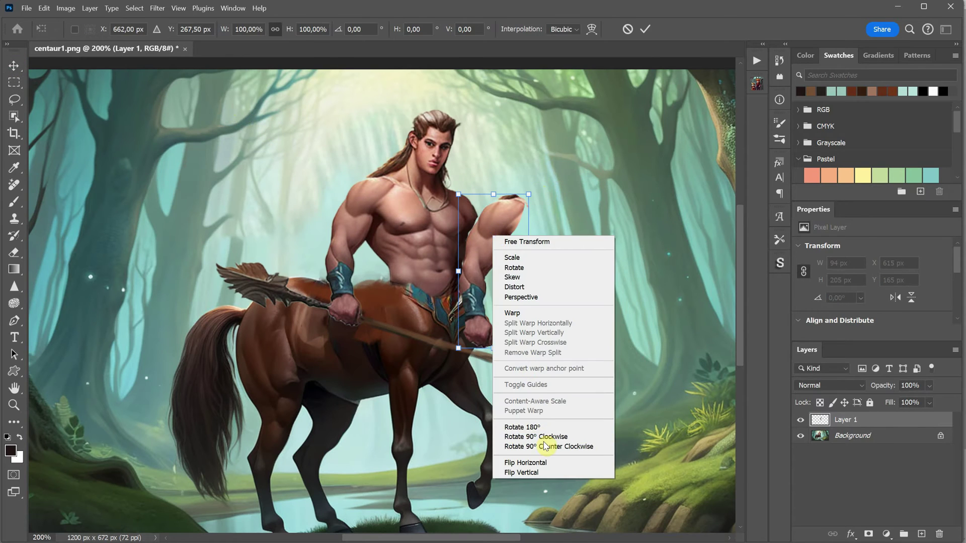
{"action": "left_click", "coordinate": [525, 462]}
{"action": "left_click_drag", "start_coordinate": [516, 269], "coordinate": [493, 250]}
{"action": "left_click_drag", "start_coordinate": [564, 203], "coordinate": [559, 195]}
{"action": "mouse_move", "coordinate": [471, 209]}
{"action": "left_mouse_down"}
{"action": "mouse_move", "coordinate": [477, 200]}
{"action": "mouse_move", "coordinate": [474, 218]}
{"action": "left_mouse_up"}
{"action": "left_click_drag", "start_coordinate": [525, 334], "coordinate": [515, 321]}
{"action": "key", "text": "Return"}
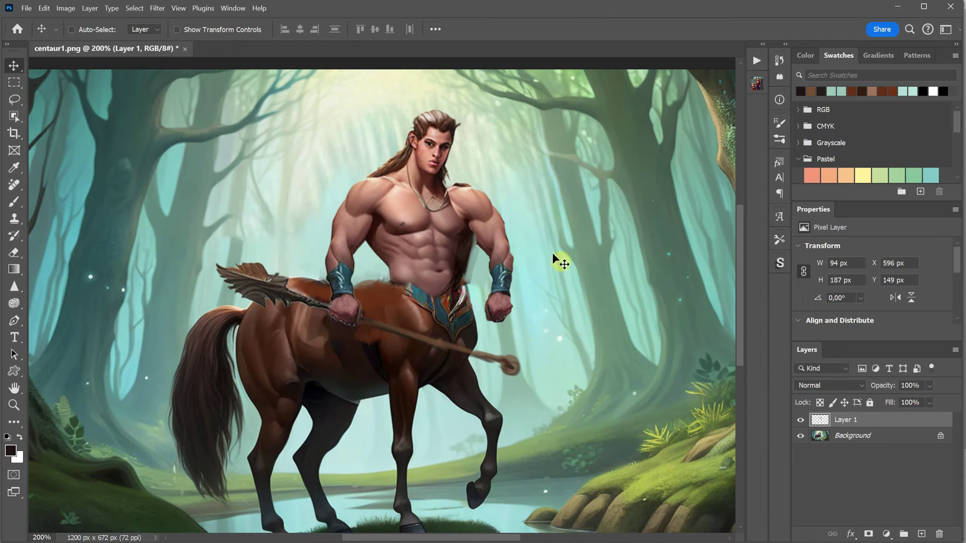
- Add a white mask to the arm layer, flatten the image, and sample dark reddish-brown from the arm
{"action": "left_click", "coordinate": [869, 534]}
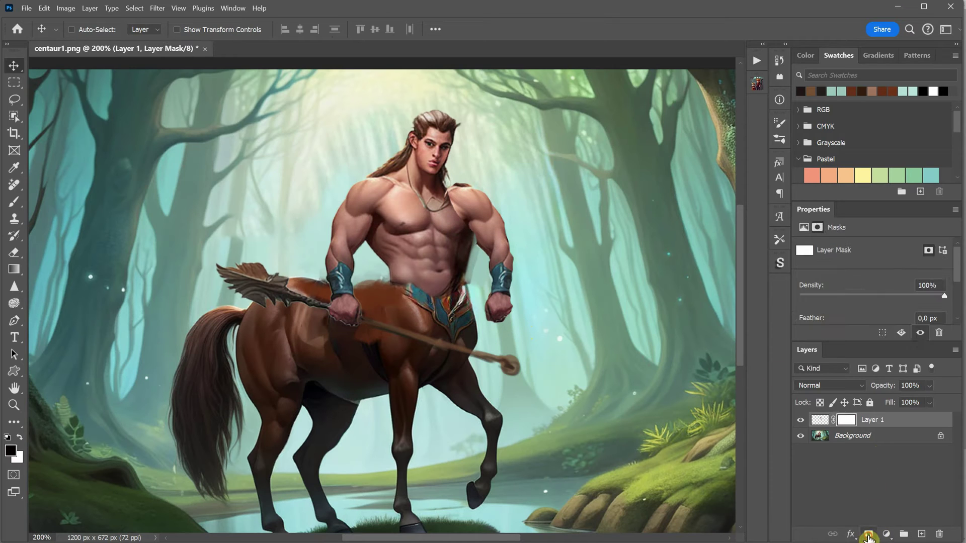
{"action": "key", "text": "b"}
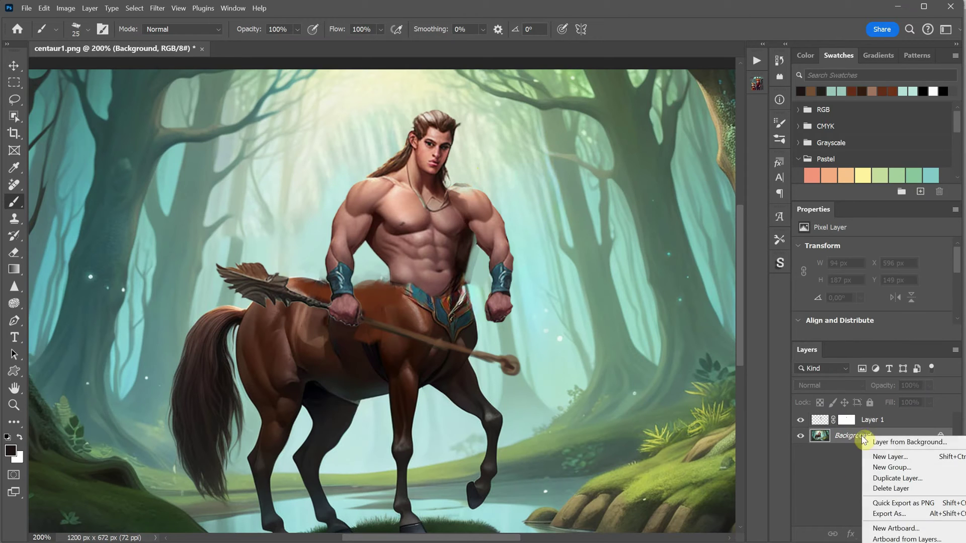
{"action": "left_click", "coordinate": [888, 542]}
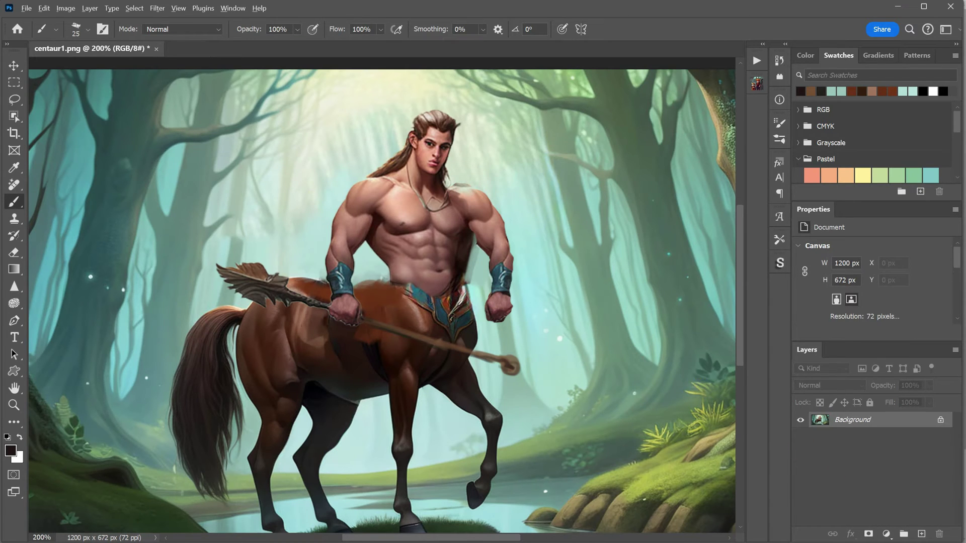
{"action": "left_click", "coordinate": [470, 277], "text": "alt"}
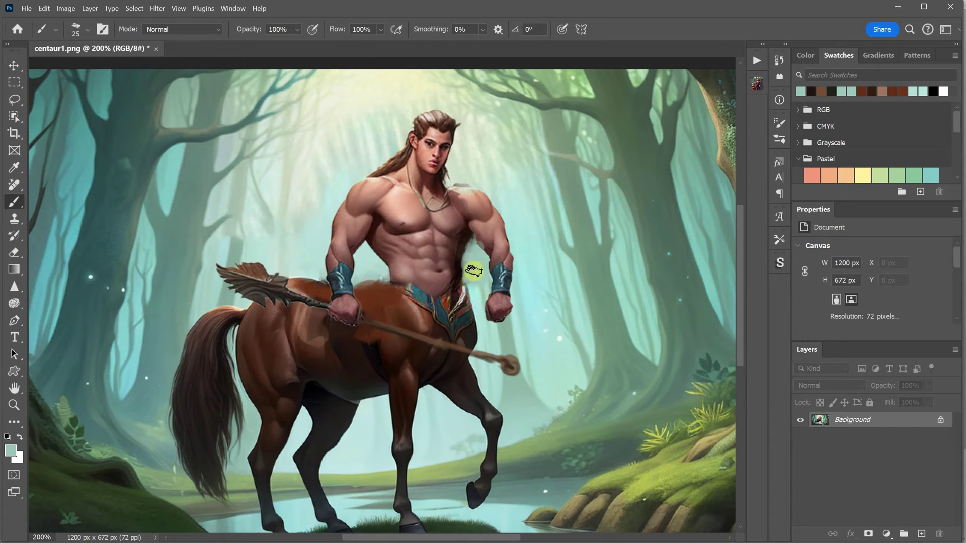
{"action": "left_click", "coordinate": [481, 238], "text": "alt"}
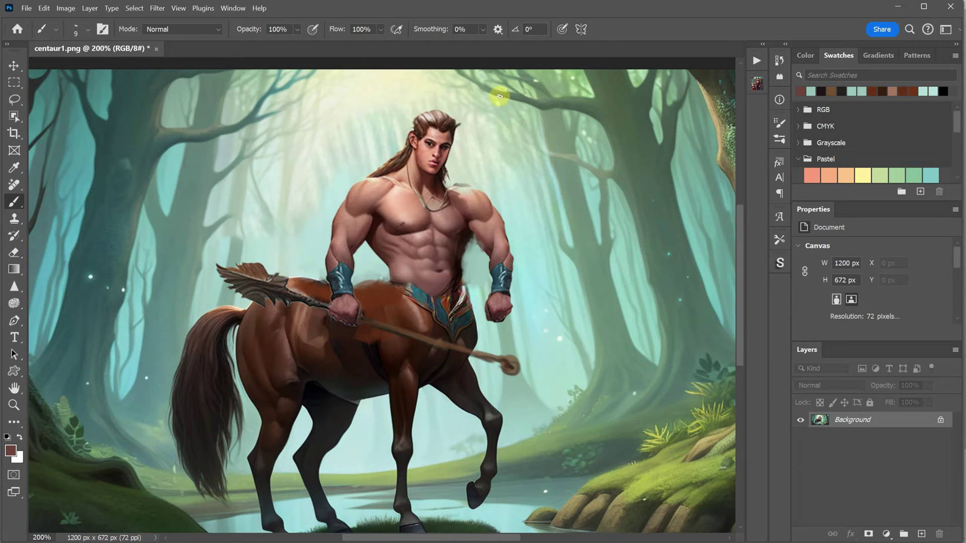
{"action": "left_click", "coordinate": [157, 8]}
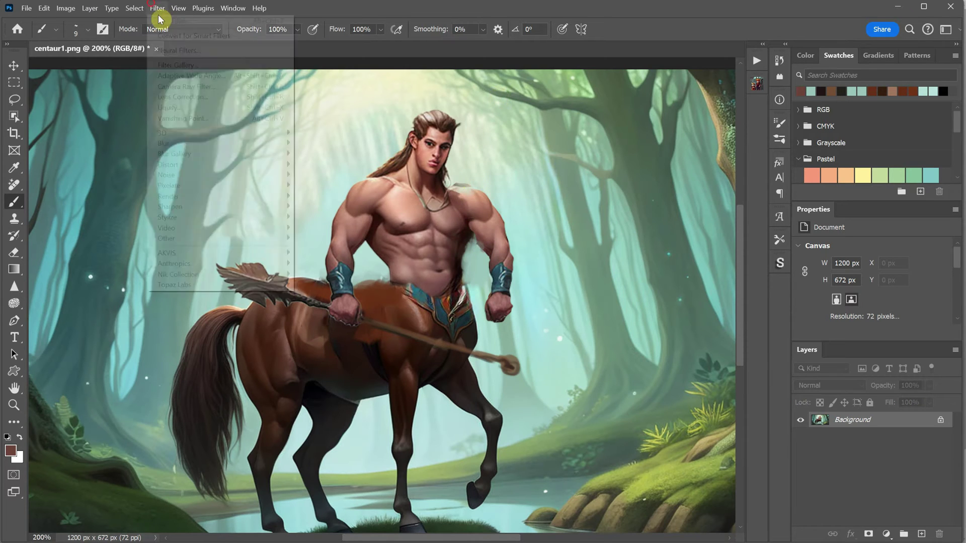
- In Liquify at 200%, push the right shoulder, upper arm and forearm inward with a size-125 warp brush
{"action": "left_click", "coordinate": [181, 107]}
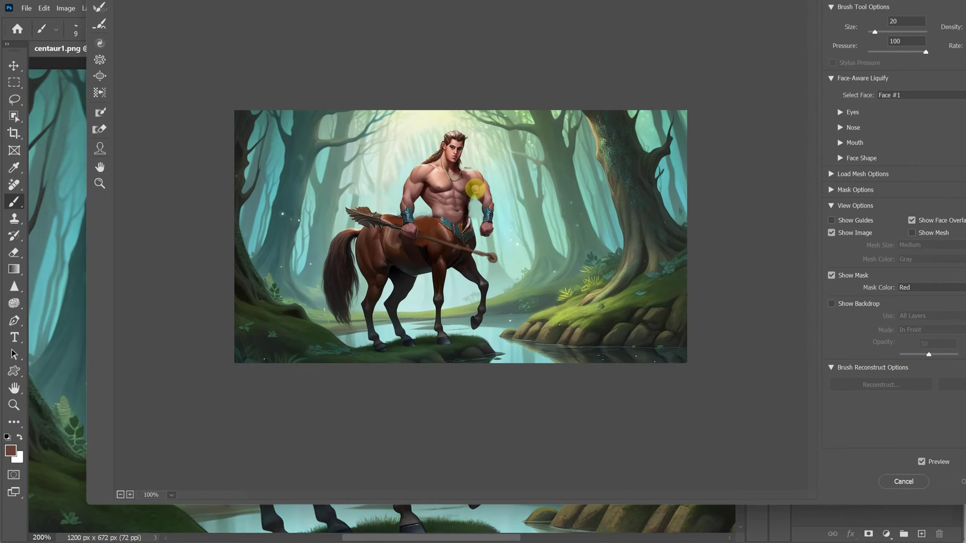
{"action": "key", "text": "ctrl+plus"}
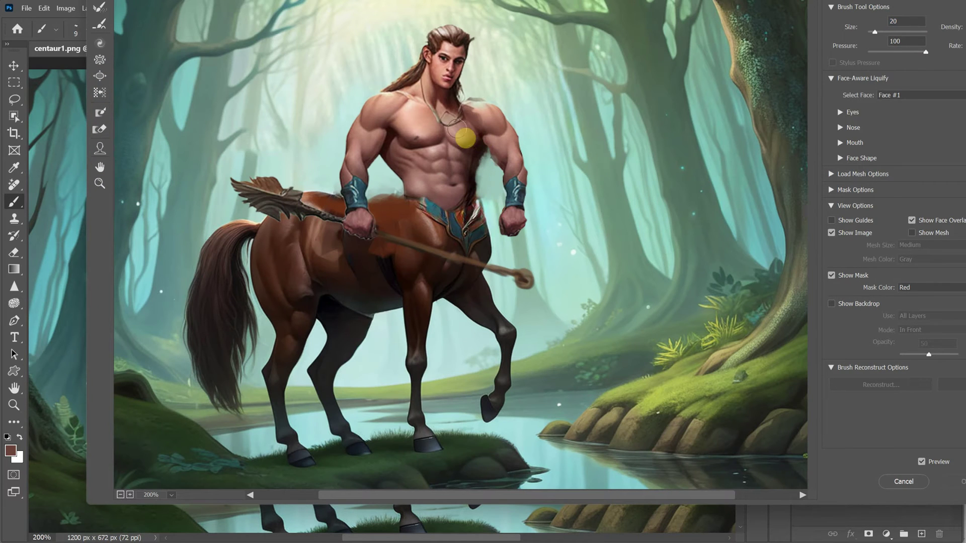
{"action": "key", "text": "bracketleft"}
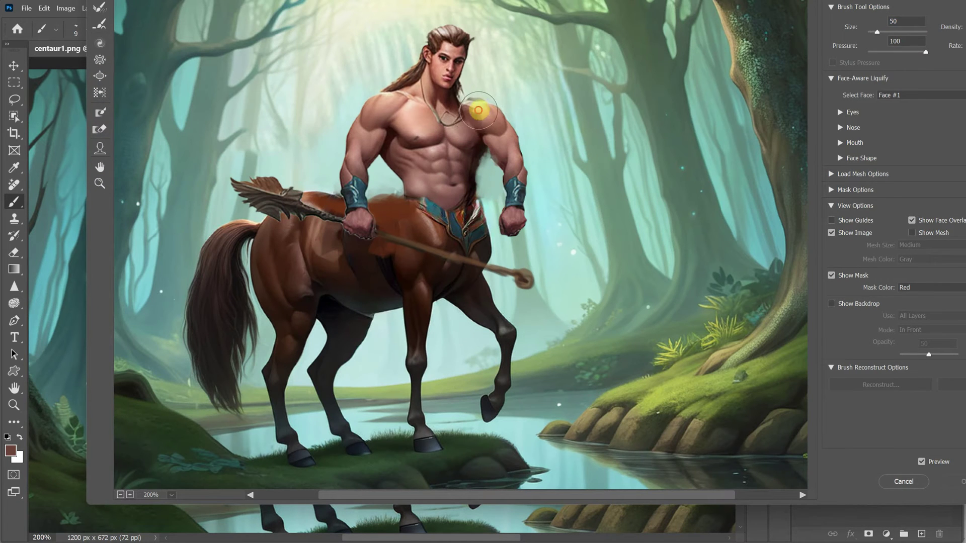
{"action": "left_click_drag", "start_coordinate": [478, 110], "coordinate": [476, 109]}
{"action": "key", "text": "bracketright"}
{"action": "key", "text": "bracketright"}
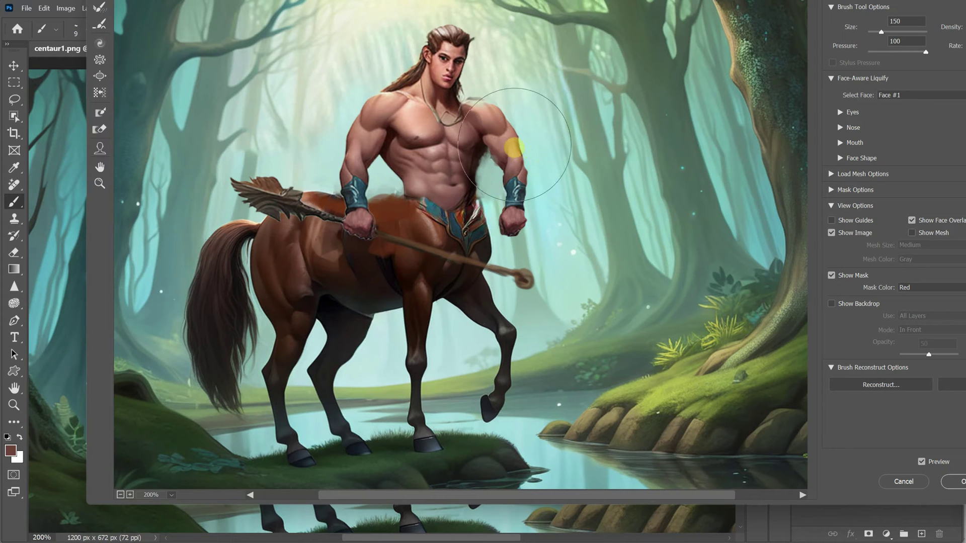
{"action": "key", "text": "bracketleft"}
{"action": "left_click_drag", "start_coordinate": [514, 134], "coordinate": [503, 125]}
{"action": "left_click_drag", "start_coordinate": [534, 177], "coordinate": [522, 176]}
{"action": "left_click_drag", "start_coordinate": [516, 219], "coordinate": [513, 218]}
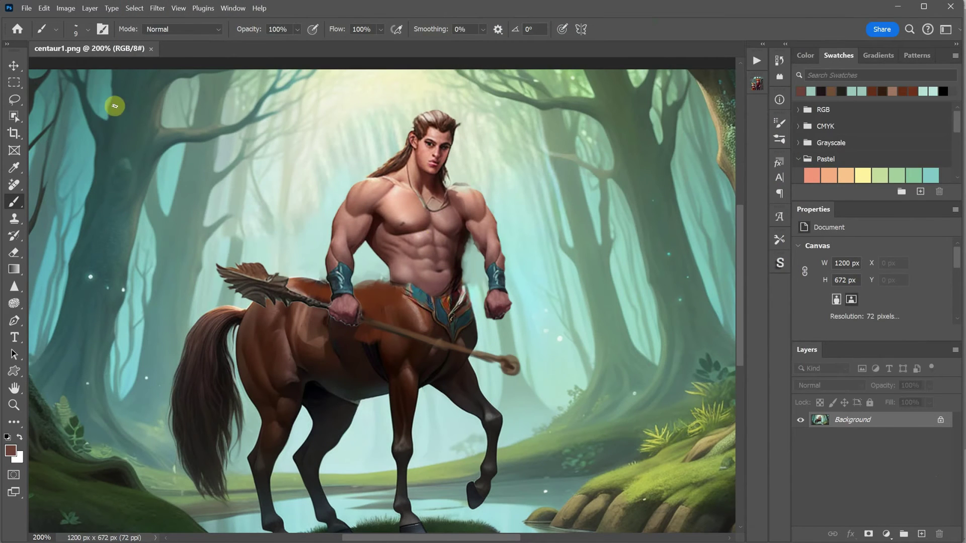
- Save the image as centaur1.jpg and add a new empty layer
{"action": "left_click", "coordinate": [26, 8]}
{"action": "left_click", "coordinate": [71, 141]}
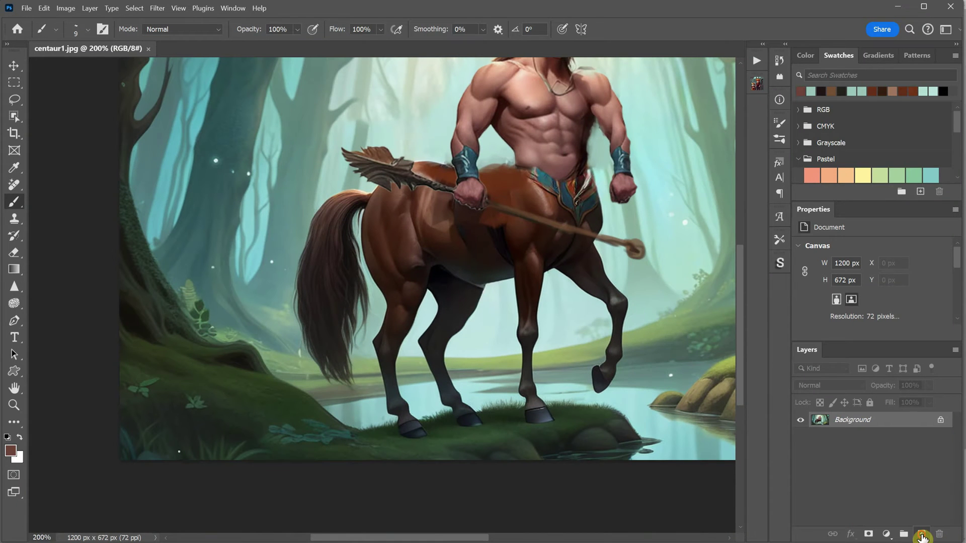
{"action": "left_click", "coordinate": [922, 535]}
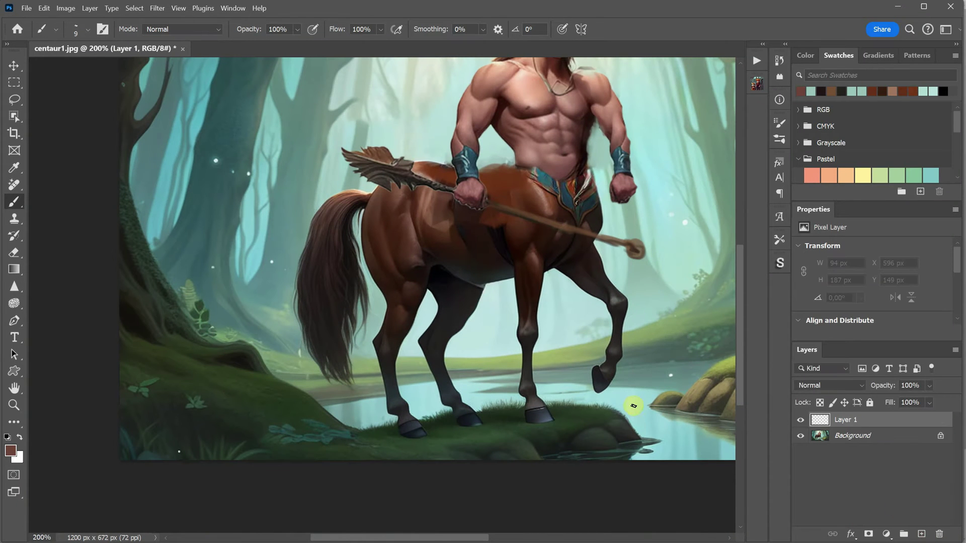
- Set bright red as the paint colour and brush three flowers in the lower-left grass
{"action": "left_click", "coordinate": [10, 451]}
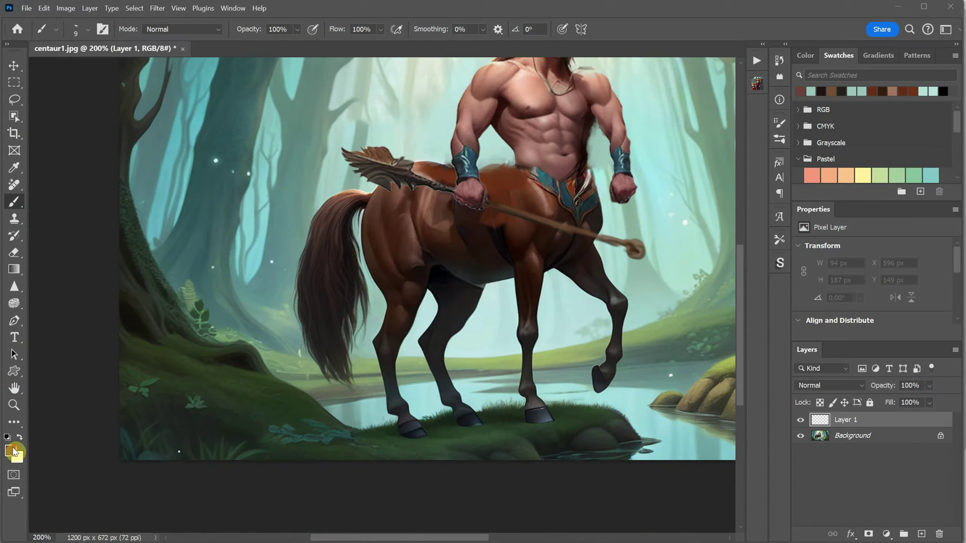
{"action": "left_click", "coordinate": [682, 341]}
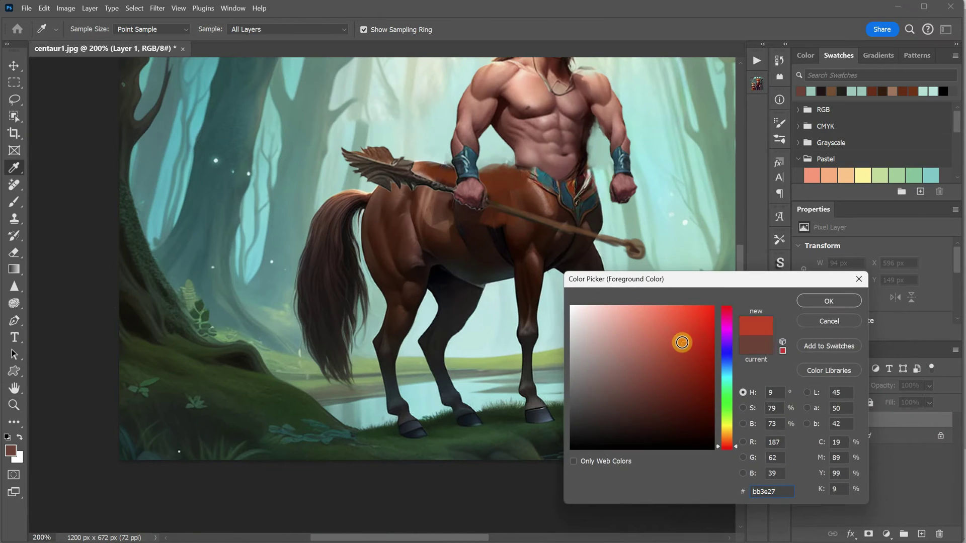
{"action": "left_click", "coordinate": [833, 302]}
{"action": "key", "text": "b"}
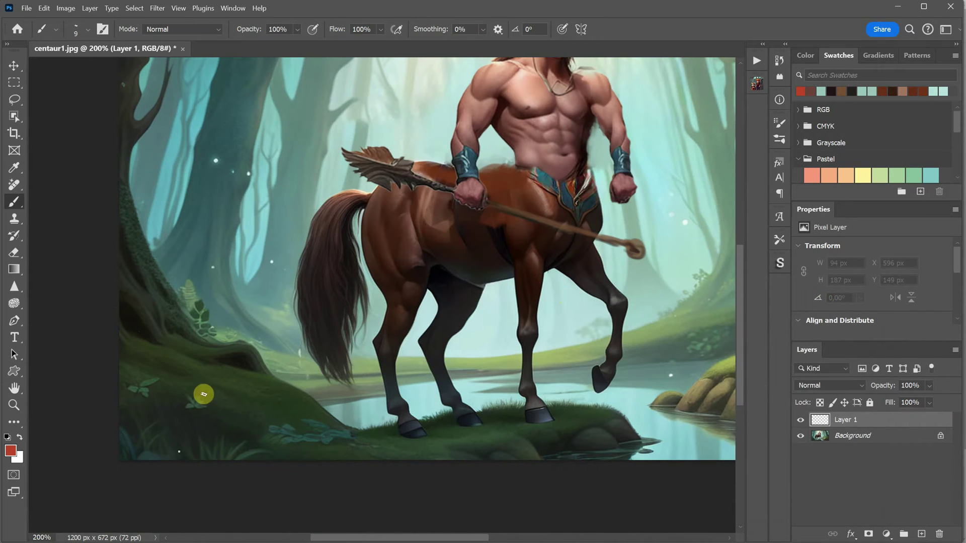
{"action": "mouse_move", "coordinate": [201, 393]}
{"action": "left_mouse_down"}
{"action": "mouse_move", "coordinate": [181, 390]}
{"action": "mouse_move", "coordinate": [213, 396]}
{"action": "mouse_move", "coordinate": [201, 387]}
{"action": "mouse_move", "coordinate": [186, 395]}
{"action": "mouse_move", "coordinate": [206, 383]}
{"action": "mouse_move", "coordinate": [263, 427]}
{"action": "mouse_move", "coordinate": [179, 424]}
{"action": "left_mouse_up"}
- Sample green from a leaf and paint stems and leaves beneath the red flowers
{"action": "key", "text": "d"}
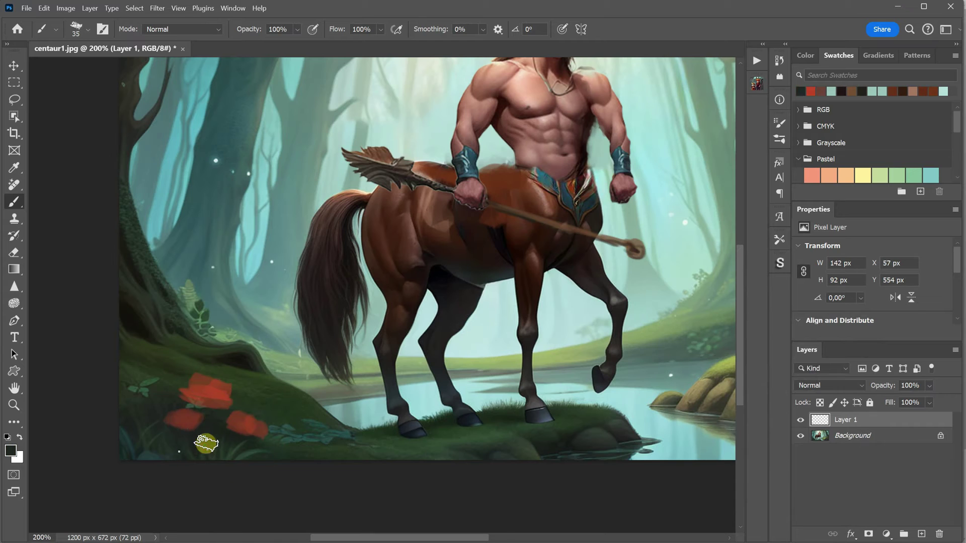
{"action": "key", "text": "p"}
{"action": "key", "text": "b"}
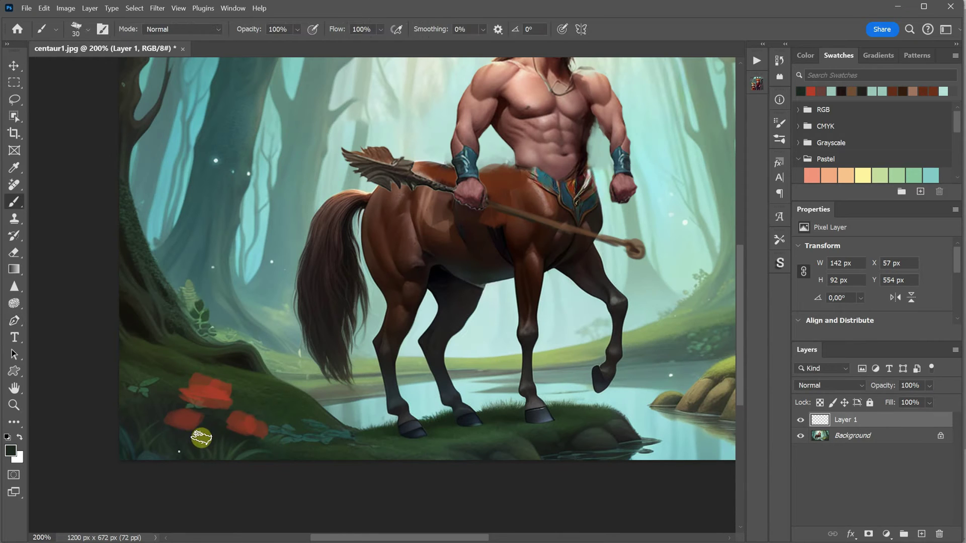
{"action": "mouse_move", "coordinate": [190, 433]}
{"action": "left_mouse_down"}
{"action": "mouse_move", "coordinate": [189, 451]}
{"action": "mouse_move", "coordinate": [233, 456]}
{"action": "left_mouse_up"}
{"action": "left_click", "coordinate": [154, 380], "text": "alt"}
{"action": "left_click_drag", "start_coordinate": [208, 407], "coordinate": [209, 446]}
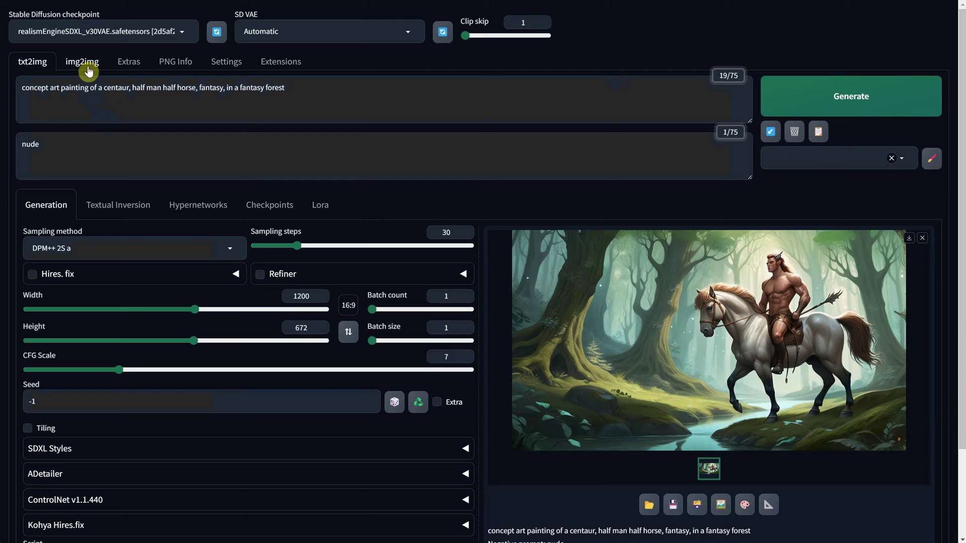
- In img2img, append ', holding a staff' to the end of the prompt
{"action": "left_click", "coordinate": [89, 69]}
{"action": "left_click_drag", "start_coordinate": [339, 107], "coordinate": [15, 101]}
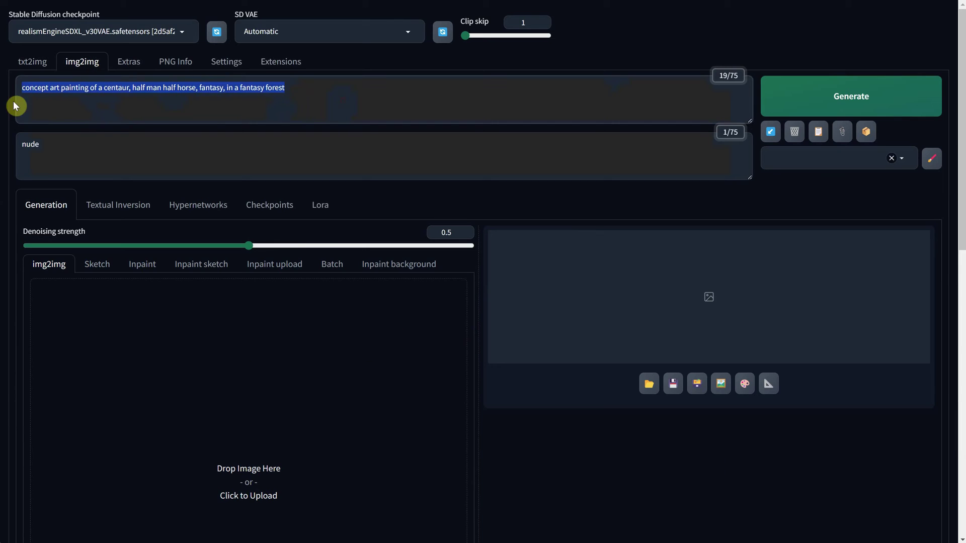
{"action": "left_click", "coordinate": [311, 95]}
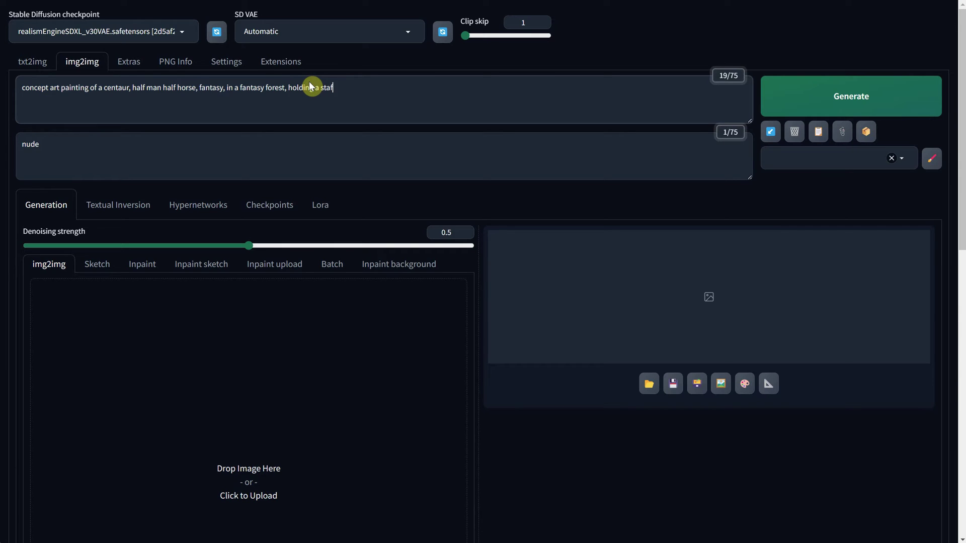
- Load centaur1.jpg from the outputs folder as the img2img source image
{"action": "scroll", "coordinate": [171, 192], "scroll_direction": "down", "scroll_amount": 3}
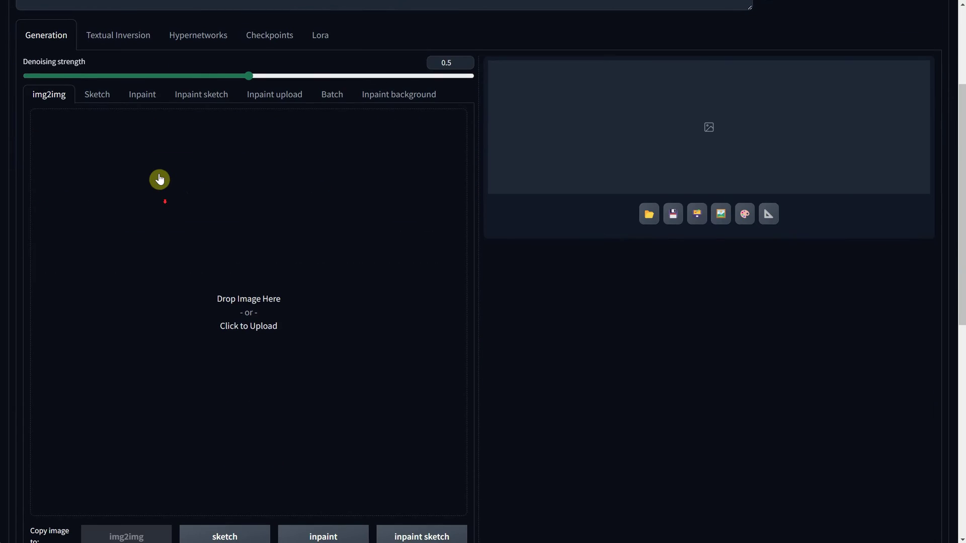
{"action": "left_click", "coordinate": [270, 226]}
{"action": "left_click", "coordinate": [127, 220]}
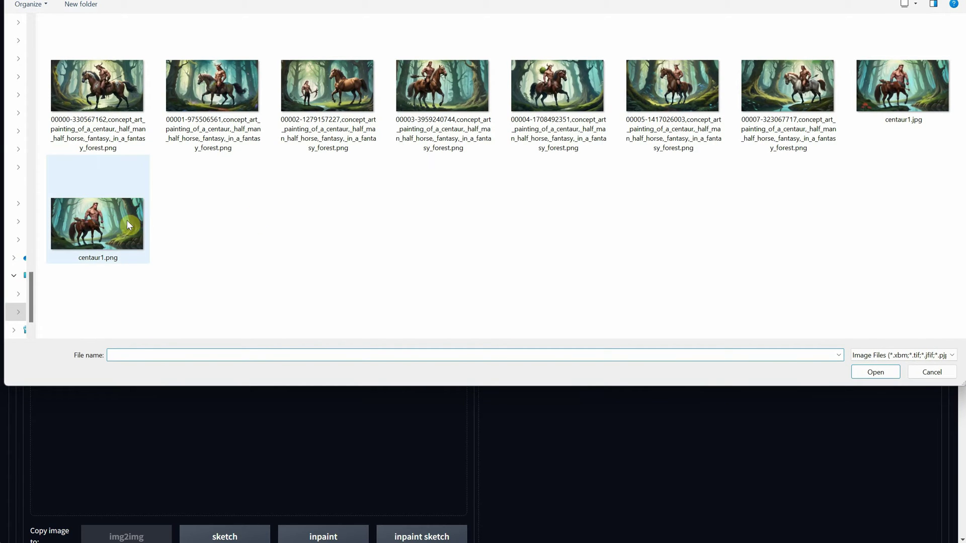
{"action": "double_click", "coordinate": [903, 85]}
- Lock the aspect ratio to 16:9 and set width 1920, giving 1920×1080 output
{"action": "scroll", "coordinate": [309, 251], "scroll_direction": "down", "scroll_amount": 6}
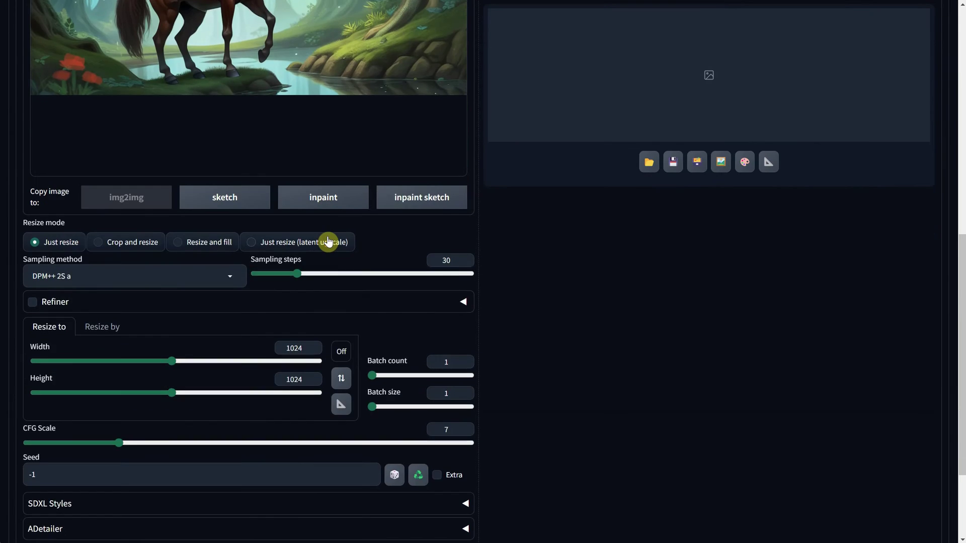
{"action": "left_click", "coordinate": [345, 350]}
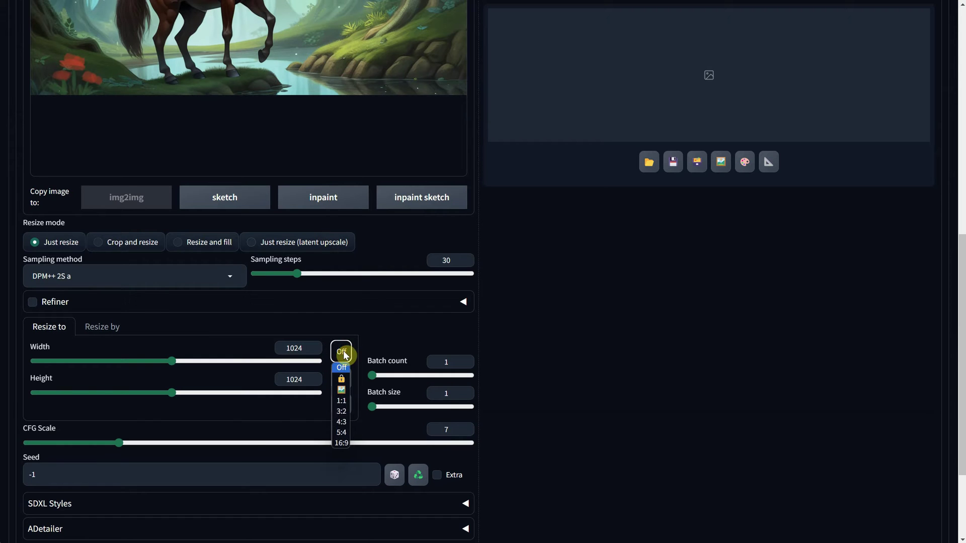
{"action": "left_click", "coordinate": [347, 441]}
{"action": "scroll", "coordinate": [325, 338], "scroll_direction": "up", "scroll_amount": 2}
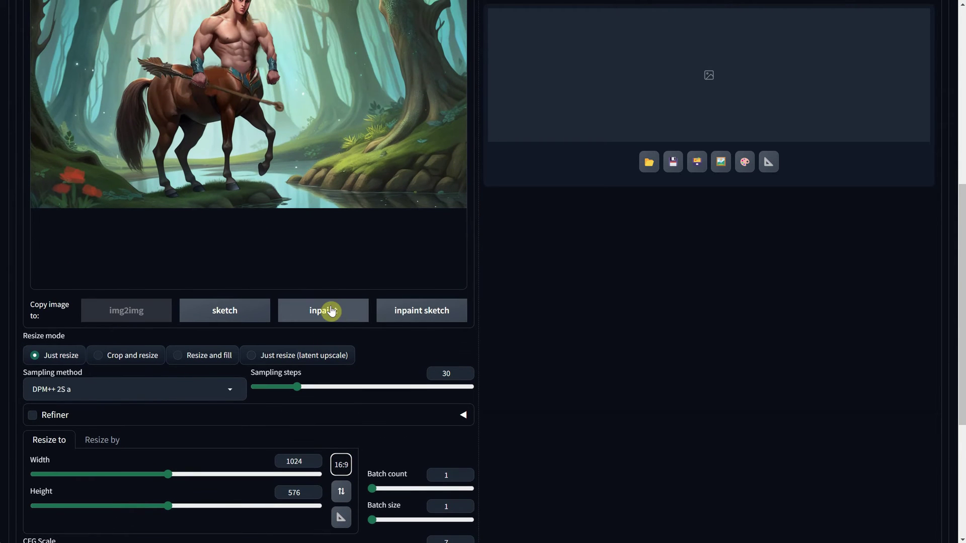
{"action": "scroll", "coordinate": [331, 307], "scroll_direction": "down", "scroll_amount": 1}
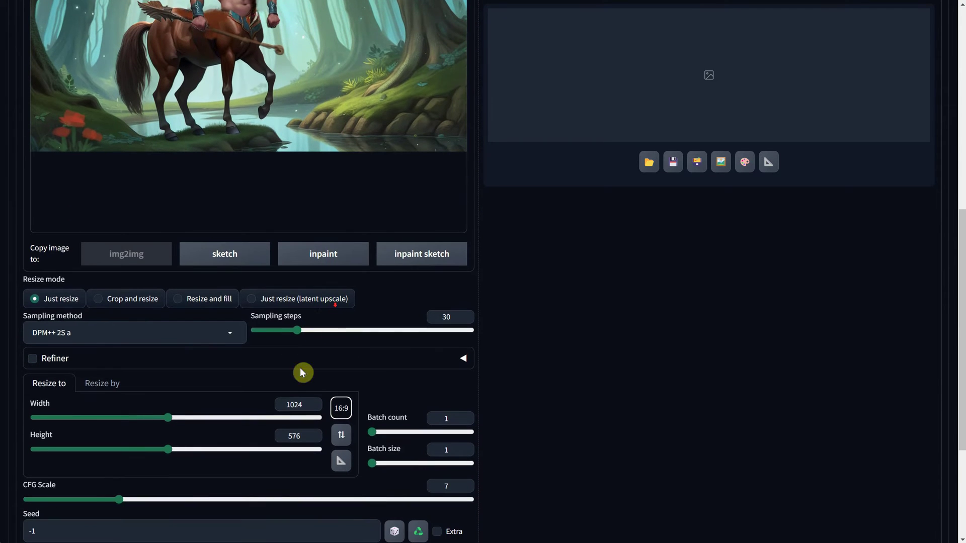
{"action": "double_click", "coordinate": [291, 405]}
{"action": "type", "text": "1920"}
{"action": "key", "text": "Tab"}
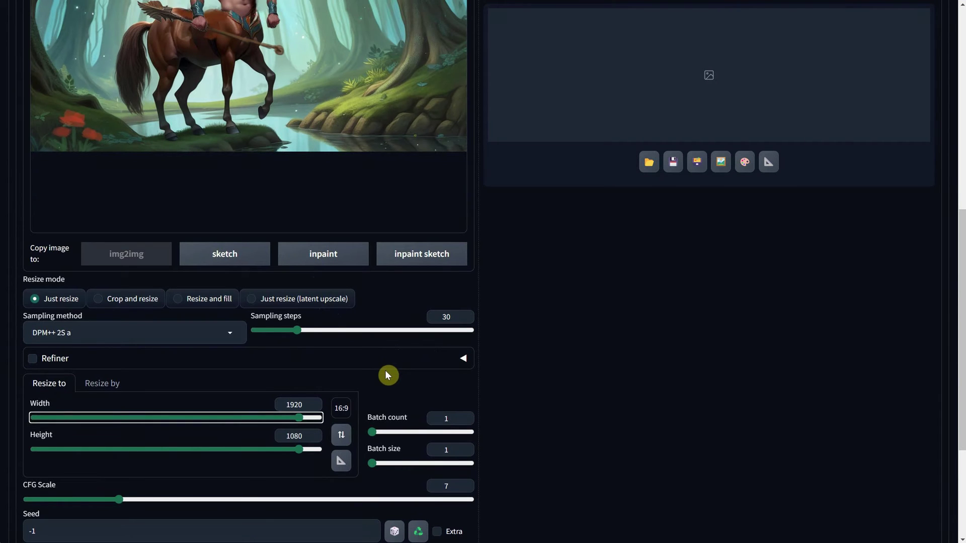
{"action": "scroll", "coordinate": [423, 299], "scroll_direction": "up", "scroll_amount": 10}
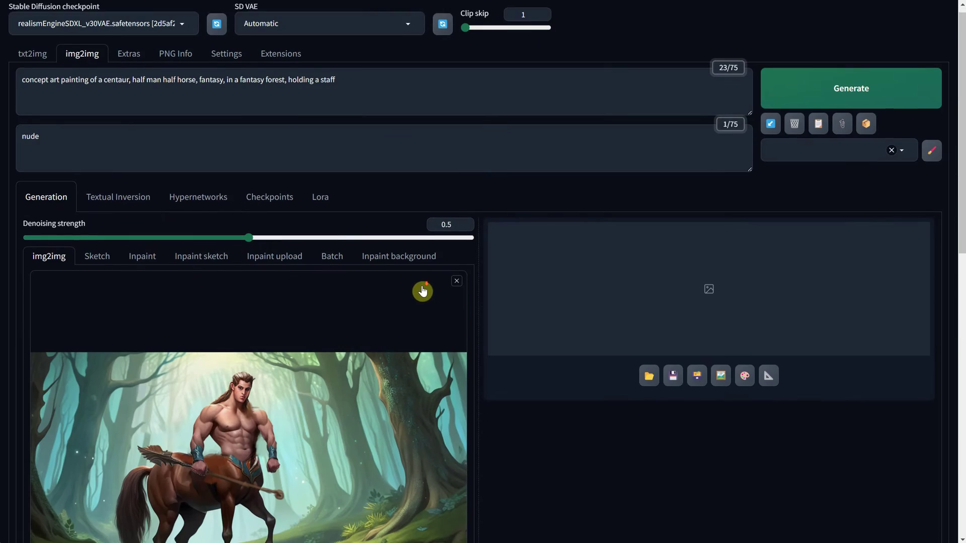
- Generate a refined centaur at denoising strength 0.31 and preview it full size
{"action": "scroll", "coordinate": [423, 292], "scroll_direction": "down", "scroll_amount": 2}
{"action": "left_click", "coordinate": [162, 133]}
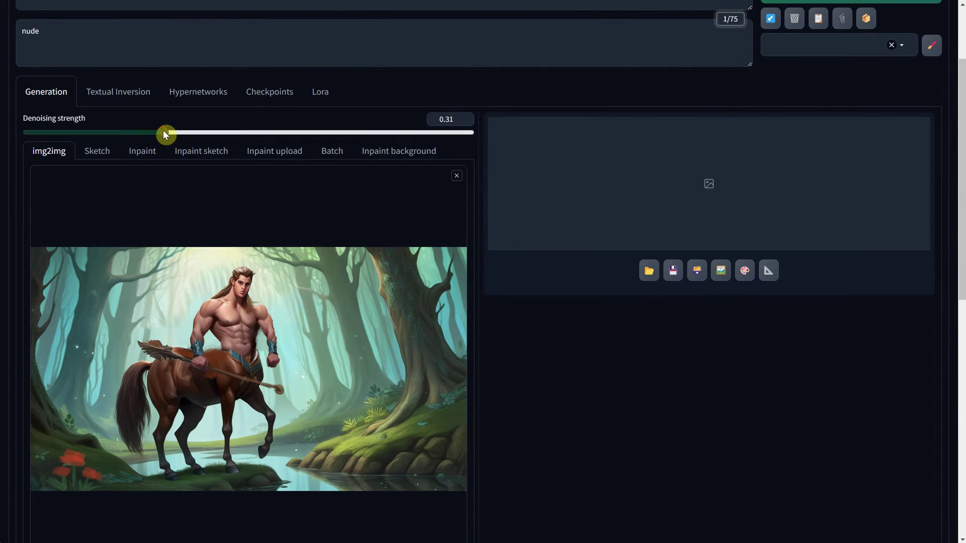
{"action": "scroll", "coordinate": [419, 192], "scroll_direction": "up", "scroll_amount": 1}
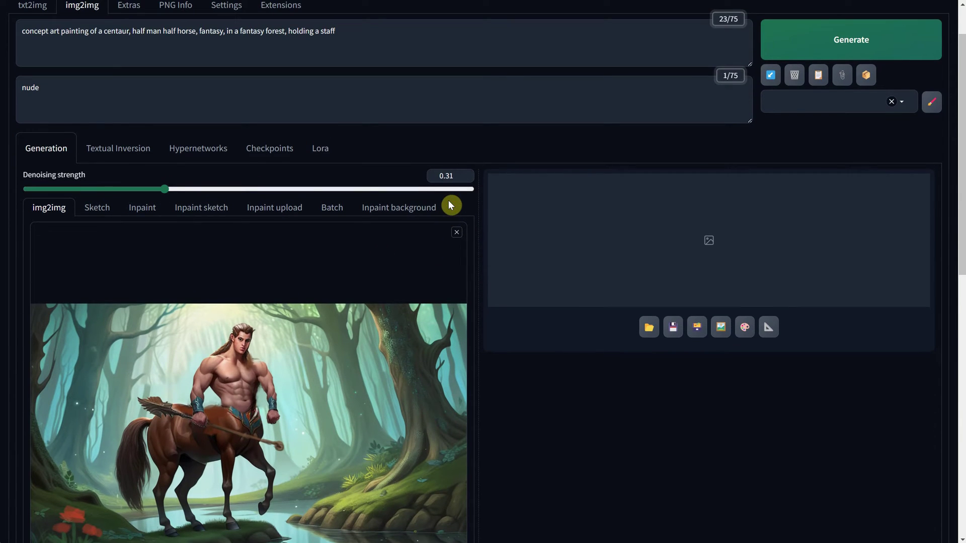
{"action": "left_click", "coordinate": [799, 38]}
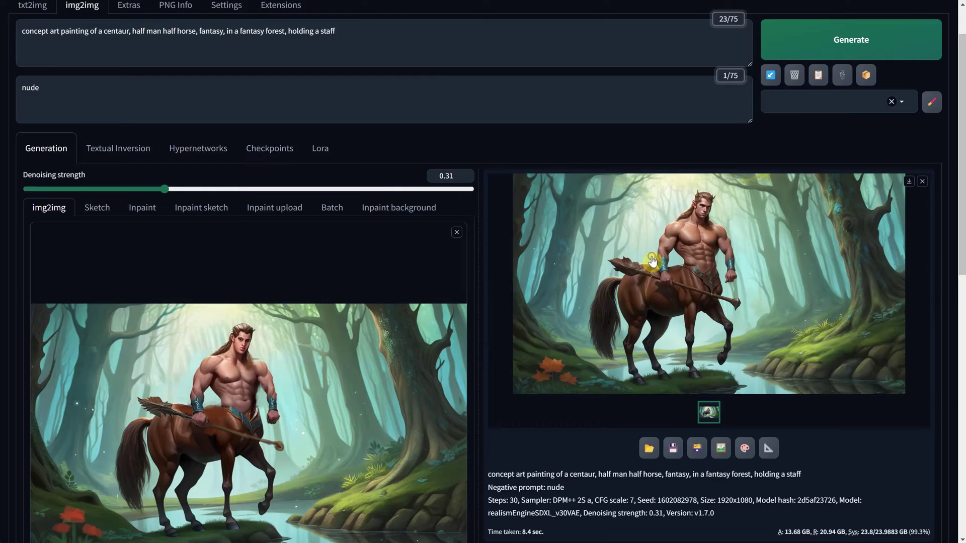
{"action": "left_click", "coordinate": [652, 261]}
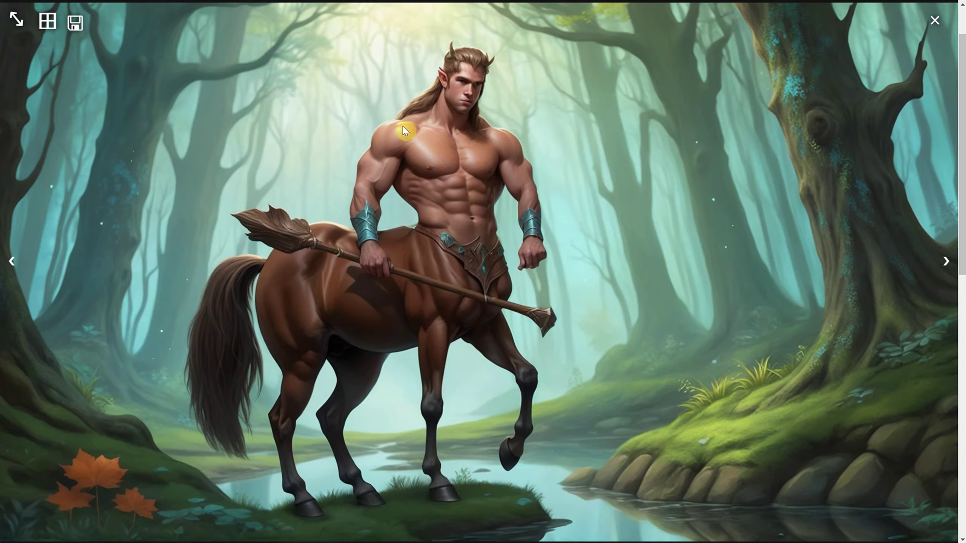
{"action": "left_click", "coordinate": [934, 23]}
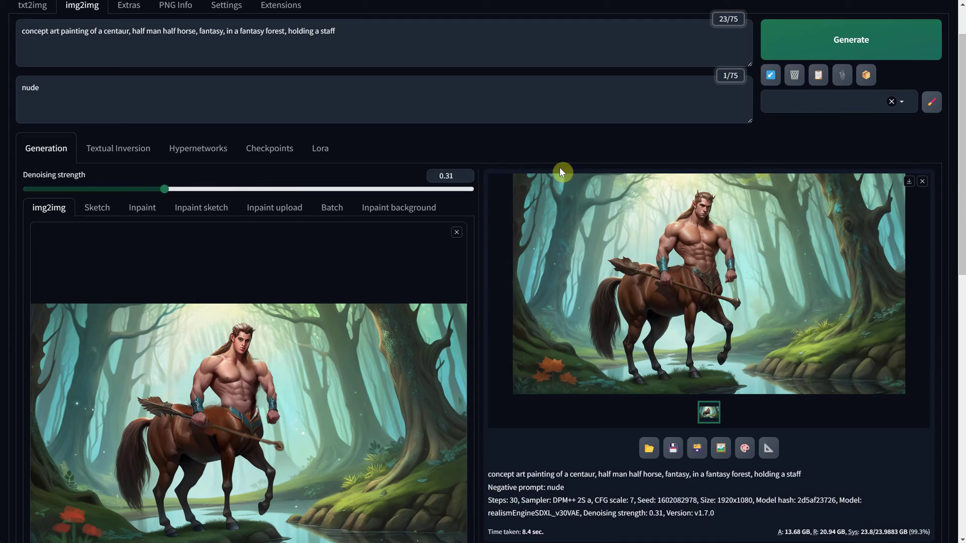
- Regenerate twice at denoising 0.39, preview the result, and send it to Extras
{"action": "left_click", "coordinate": [201, 193]}
{"action": "left_click", "coordinate": [828, 43]}
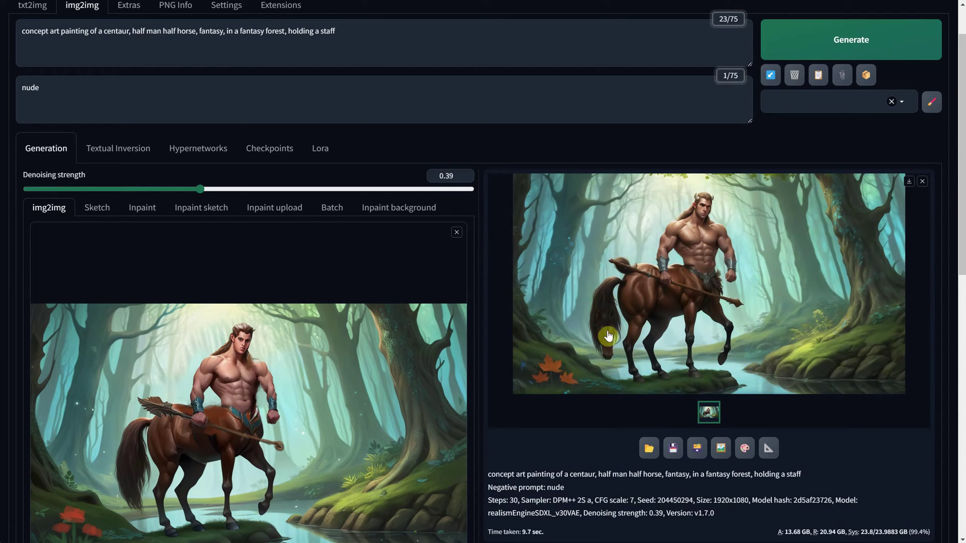
{"action": "left_click", "coordinate": [805, 49]}
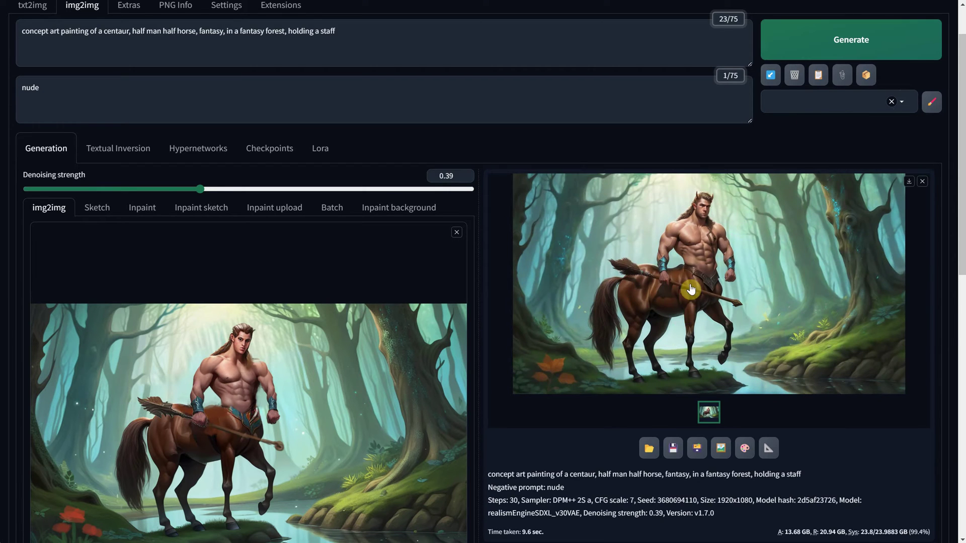
{"action": "left_click", "coordinate": [691, 289]}
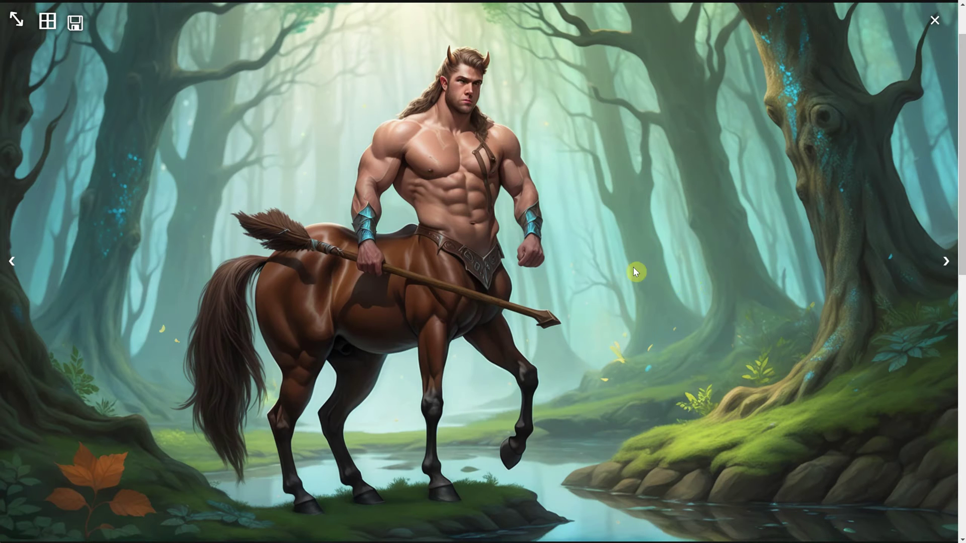
{"action": "left_click", "coordinate": [933, 24]}
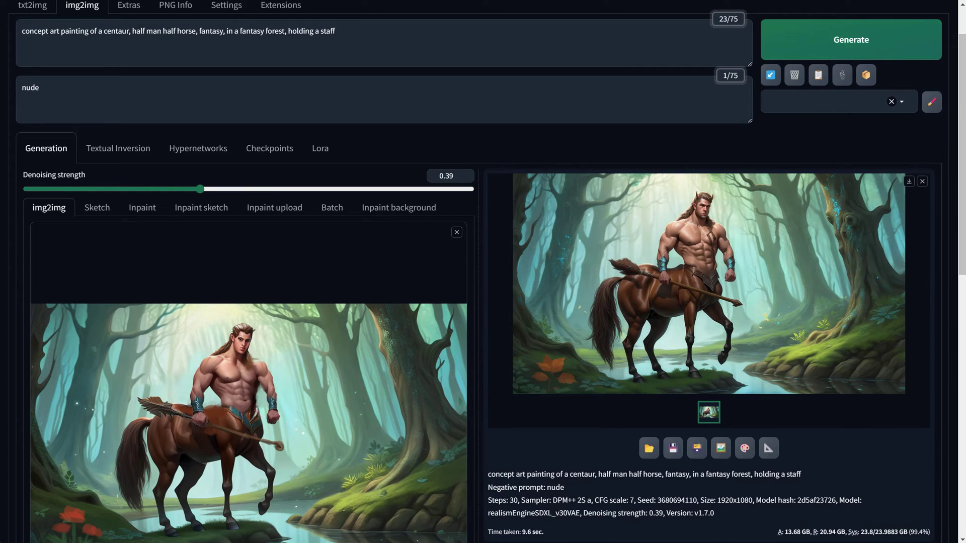
{"action": "scroll", "coordinate": [859, 168], "scroll_direction": "down", "scroll_amount": 1}
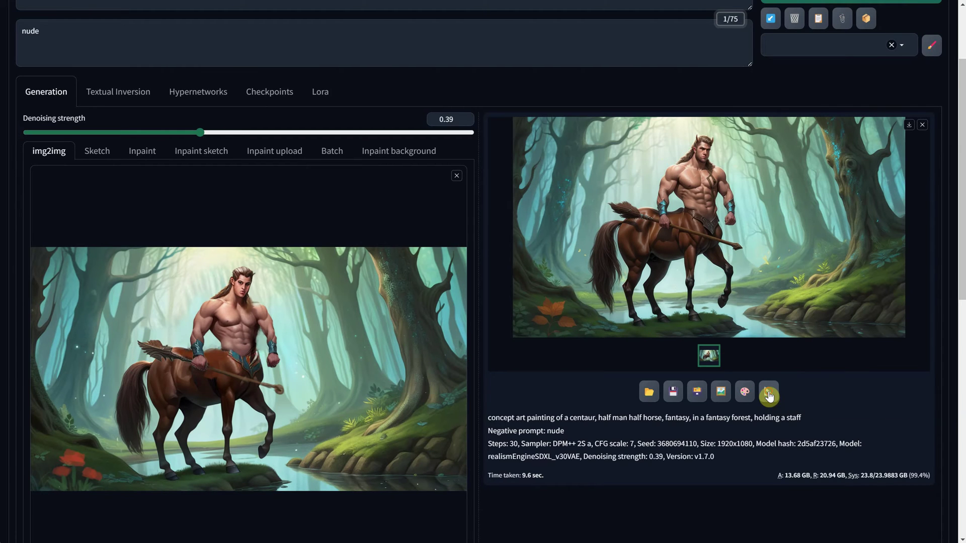
{"action": "left_click", "coordinate": [768, 393]}
- Upscale the centaur 2× with 4x-UltraSharp and view the enlarged result full screen
{"action": "scroll", "coordinate": [268, 168], "scroll_direction": "up", "scroll_amount": 2}
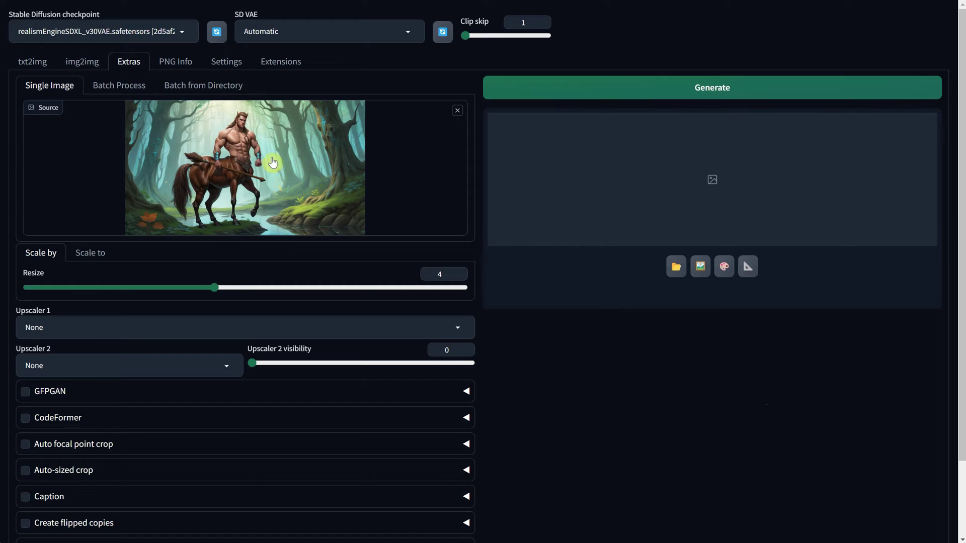
{"action": "scroll", "coordinate": [273, 162], "scroll_direction": "down", "scroll_amount": 2}
{"action": "left_click", "coordinate": [97, 237]}
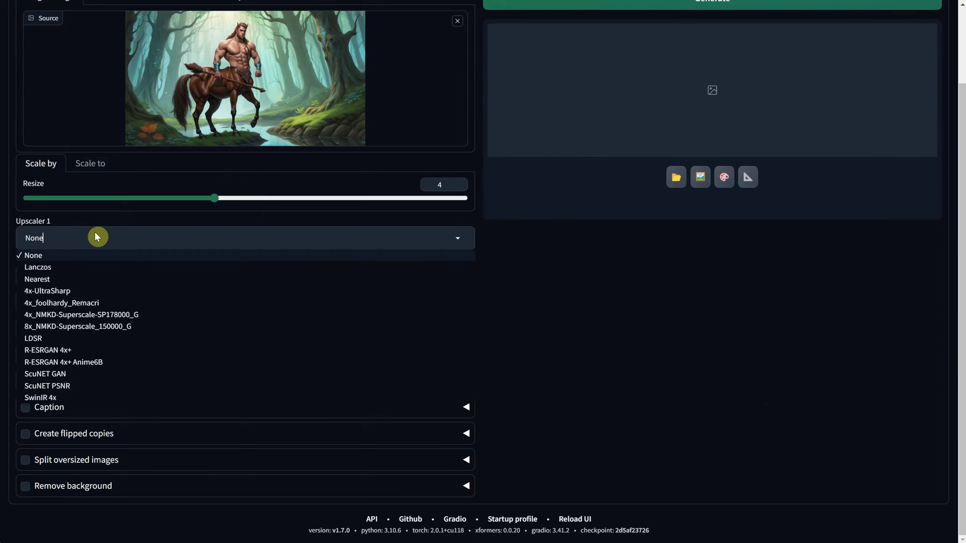
{"action": "left_click", "coordinate": [69, 291]}
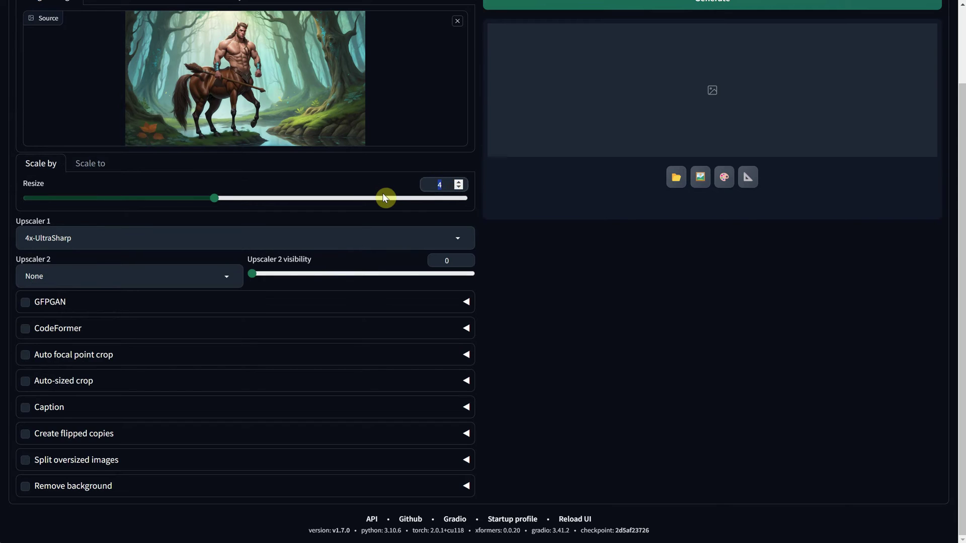
{"action": "type", "text": "2"}
{"action": "key", "text": "Tab"}
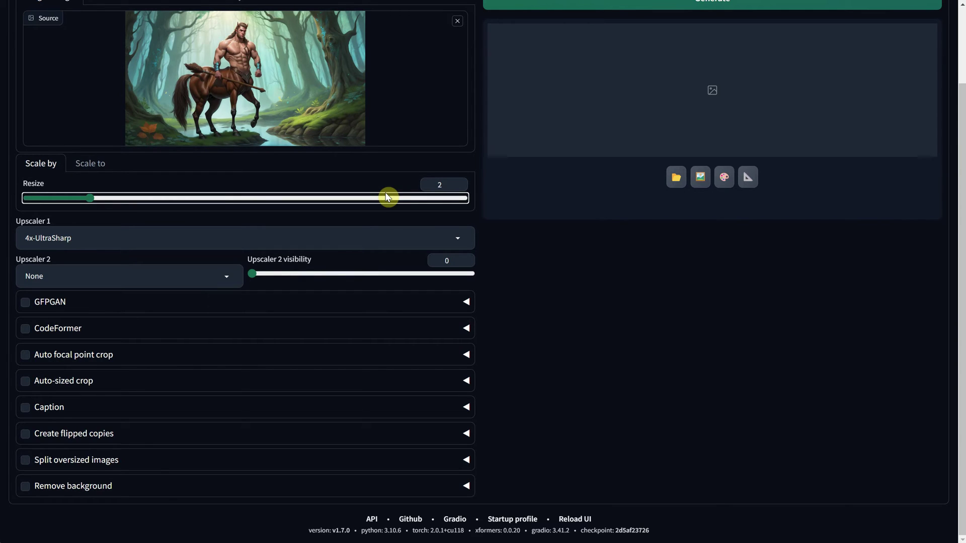
{"action": "left_click", "coordinate": [398, 216]}
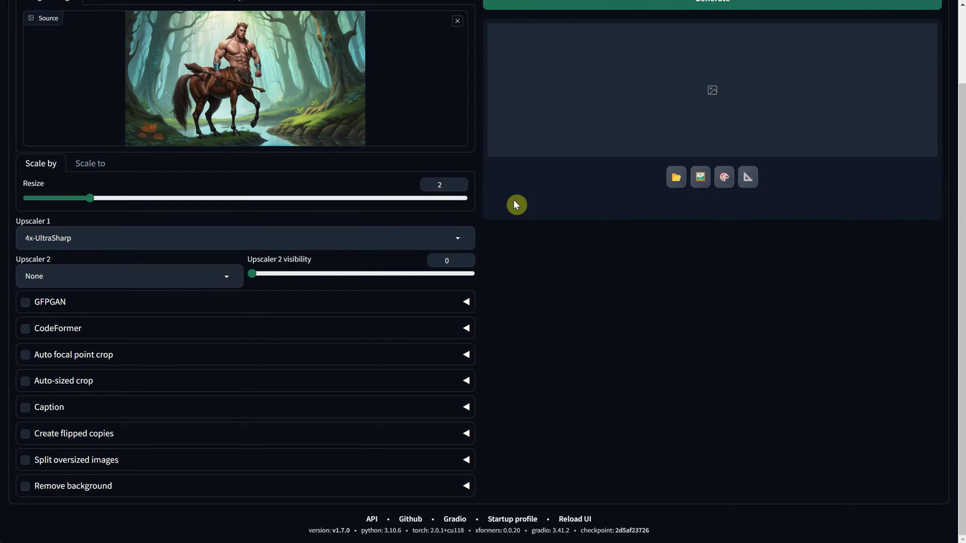
{"action": "scroll", "coordinate": [554, 191], "scroll_direction": "up", "scroll_amount": 2}
{"action": "left_click", "coordinate": [624, 96]}
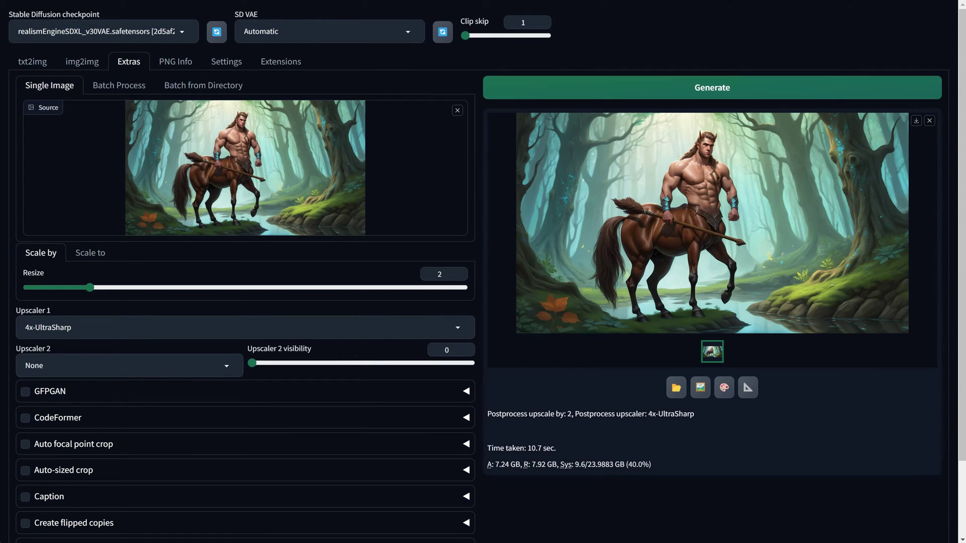
{"action": "left_click", "coordinate": [658, 196]}
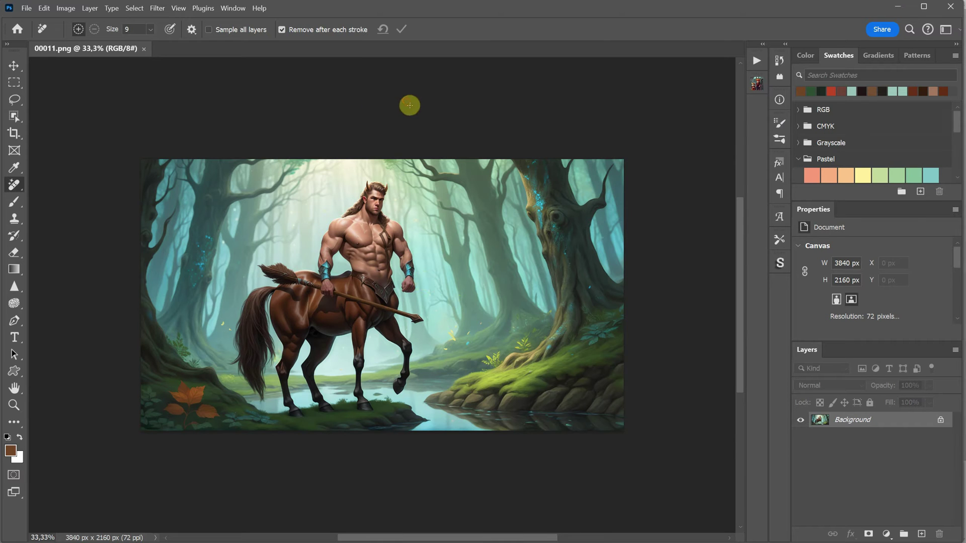
- Zoom to 200% and erase the grass sprig beside the hoof with a size-30 Remove brush
{"action": "key", "text": "ctrl+plus"}
{"action": "left_click_drag", "start_coordinate": [168, 229], "coordinate": [433, 143]}
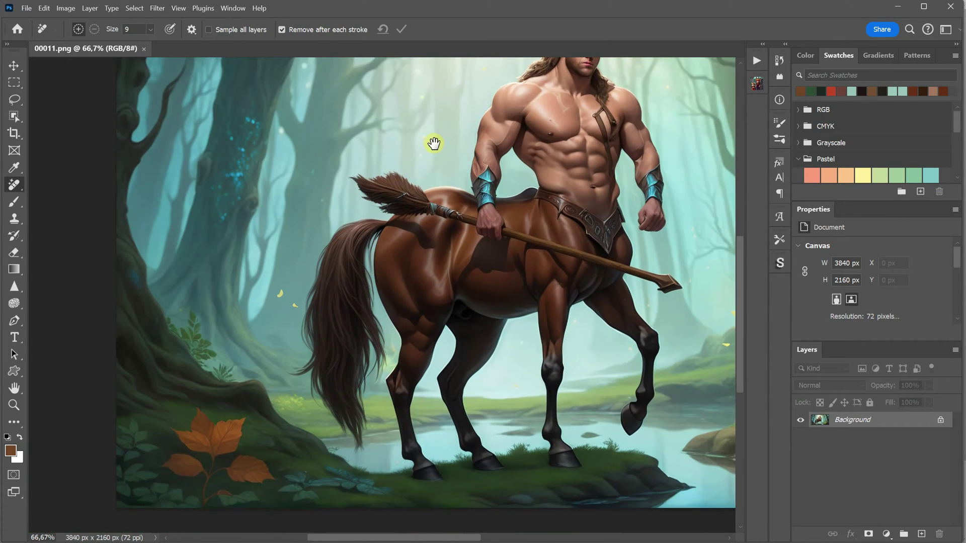
{"action": "left_click_drag", "start_coordinate": [360, 229], "coordinate": [341, 142]}
{"action": "key", "text": "ctrl+plus"}
{"action": "key", "text": "ctrl+plus"}
{"action": "left_click_drag", "start_coordinate": [189, 475], "coordinate": [348, 309]}
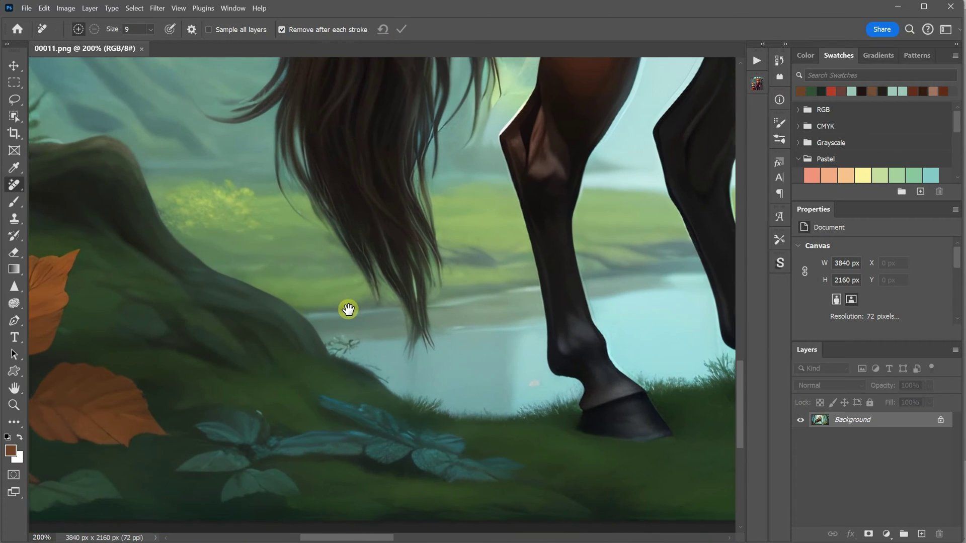
{"action": "key", "text": "bracketright"}
{"action": "key", "text": "bracketright"}
{"action": "key", "text": "bracketright"}
{"action": "key", "text": "bracketright"}
{"action": "key", "text": "bracketright"}
{"action": "mouse_move", "coordinate": [358, 345]}
{"action": "left_mouse_down"}
{"action": "mouse_move", "coordinate": [334, 345]}
{"action": "mouse_move", "coordinate": [350, 347]}
{"action": "left_mouse_up"}
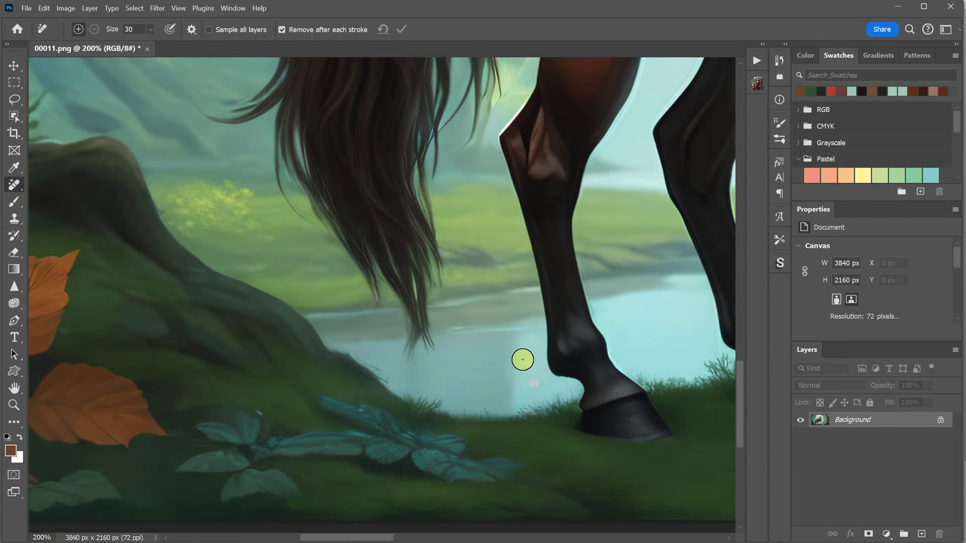
- Erase the two stray petals near the tree trunks from the background
{"action": "left_click_drag", "start_coordinate": [136, 155], "coordinate": [432, 291]}
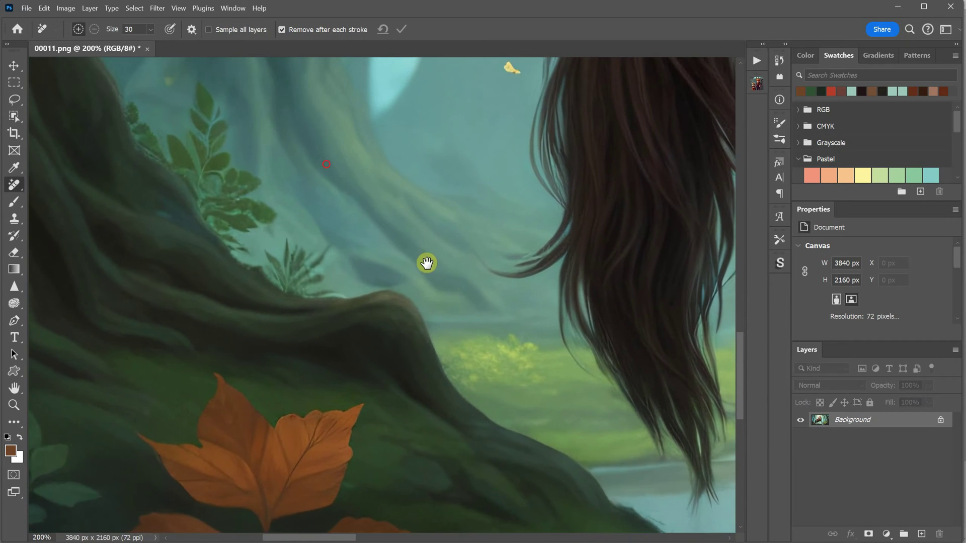
{"action": "left_click_drag", "start_coordinate": [327, 163], "coordinate": [472, 367]}
{"action": "left_click_drag", "start_coordinate": [462, 253], "coordinate": [280, 304]}
{"action": "left_click_drag", "start_coordinate": [467, 315], "coordinate": [481, 329]}
{"action": "mouse_move", "coordinate": [431, 279]}
{"action": "left_mouse_down"}
{"action": "mouse_move", "coordinate": [424, 293]}
{"action": "mouse_move", "coordinate": [548, 433]}
{"action": "left_mouse_up"}
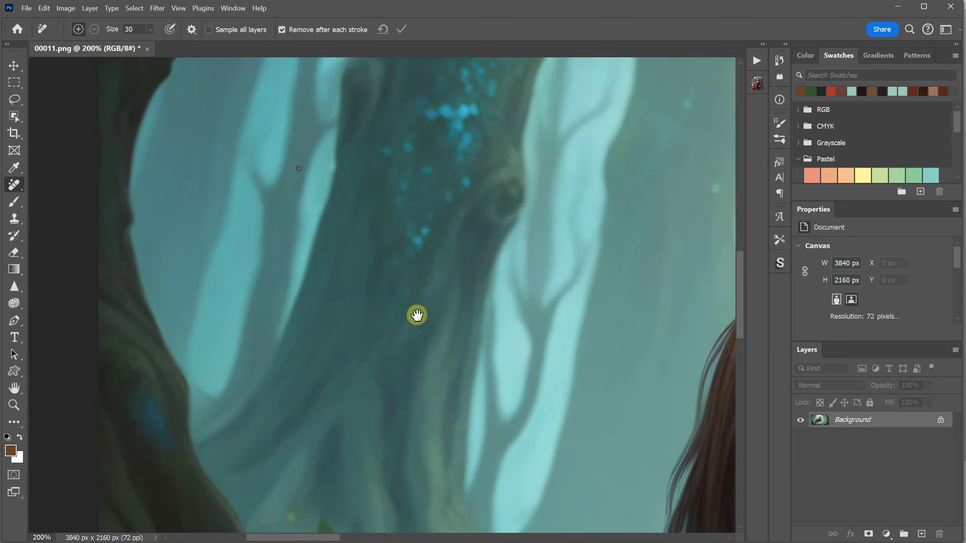
{"action": "left_click_drag", "start_coordinate": [417, 315], "coordinate": [457, 454]}
{"action": "mouse_move", "coordinate": [704, 242]}
{"action": "left_mouse_down"}
{"action": "mouse_move", "coordinate": [531, 349]}
{"action": "mouse_move", "coordinate": [281, 272]}
{"action": "left_mouse_up"}
{"action": "mouse_move", "coordinate": [560, 278]}
{"action": "left_mouse_down"}
{"action": "mouse_move", "coordinate": [437, 248]}
{"action": "mouse_move", "coordinate": [420, 229]}
{"action": "left_mouse_up"}
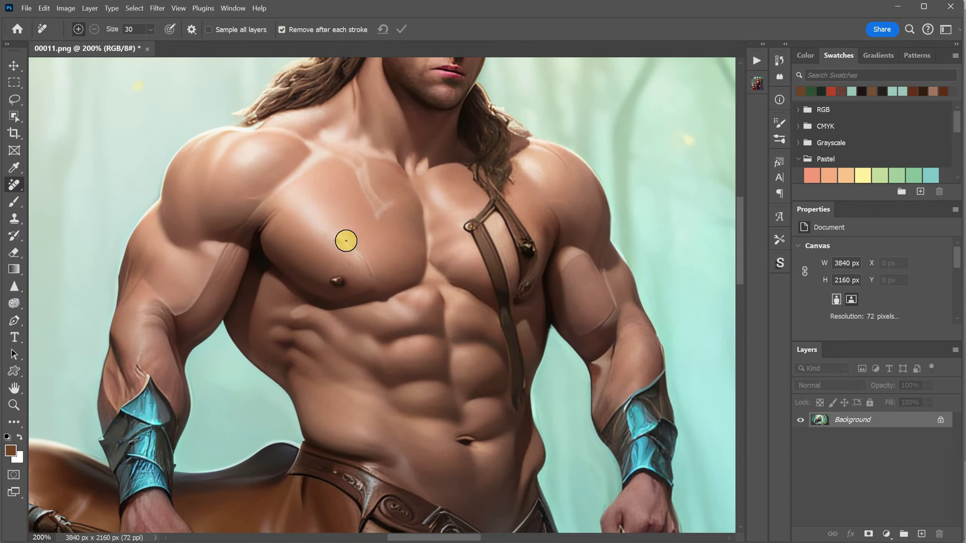
- Paint out the chest strap from shoulder to abdomen with the Remove tool
{"action": "mouse_move", "coordinate": [335, 240]}
{"action": "left_mouse_down"}
{"action": "mouse_move", "coordinate": [382, 273]}
{"action": "mouse_move", "coordinate": [354, 253]}
{"action": "mouse_move", "coordinate": [383, 256]}
{"action": "left_mouse_up"}
{"action": "mouse_move", "coordinate": [454, 250]}
{"action": "left_mouse_down"}
{"action": "mouse_move", "coordinate": [403, 222]}
{"action": "mouse_move", "coordinate": [418, 290]}
{"action": "left_mouse_up"}
{"action": "scroll", "coordinate": [412, 246], "scroll_direction": "down", "scroll_amount": 1}
{"action": "scroll", "coordinate": [410, 243], "scroll_direction": "up", "scroll_amount": 1}
{"action": "mouse_move", "coordinate": [414, 207]}
{"action": "left_mouse_down"}
{"action": "mouse_move", "coordinate": [458, 279]}
{"action": "mouse_move", "coordinate": [454, 313]}
{"action": "mouse_move", "coordinate": [421, 239]}
{"action": "mouse_move", "coordinate": [400, 247]}
{"action": "mouse_move", "coordinate": [408, 270]}
{"action": "mouse_move", "coordinate": [445, 253]}
{"action": "mouse_move", "coordinate": [444, 265]}
{"action": "mouse_move", "coordinate": [449, 255]}
{"action": "mouse_move", "coordinate": [420, 211]}
{"action": "mouse_move", "coordinate": [440, 213]}
{"action": "mouse_move", "coordinate": [411, 248]}
{"action": "mouse_move", "coordinate": [410, 275]}
{"action": "mouse_move", "coordinate": [437, 297]}
{"action": "left_mouse_up"}
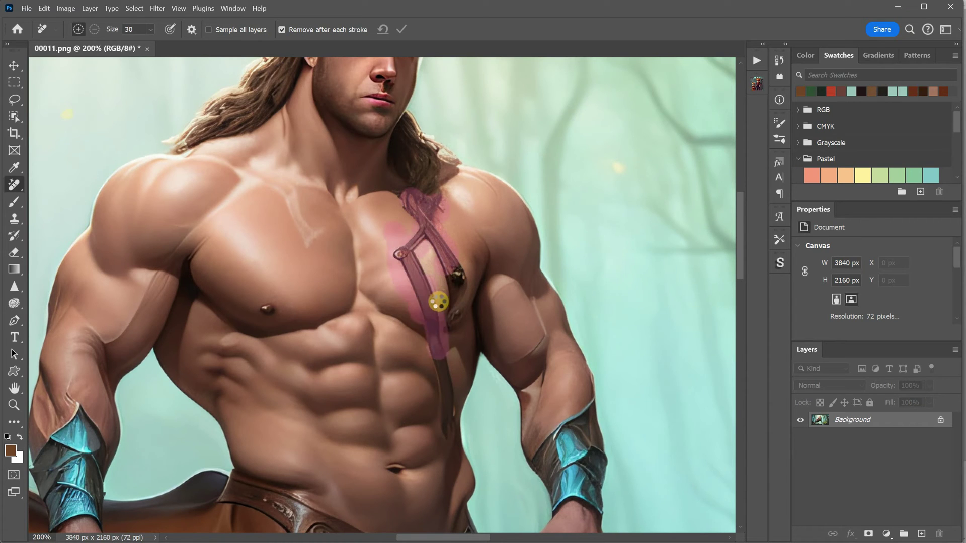
{"action": "mouse_move", "coordinate": [410, 251]}
{"action": "left_mouse_down"}
{"action": "mouse_move", "coordinate": [439, 261]}
{"action": "mouse_move", "coordinate": [427, 227]}
{"action": "left_mouse_up"}
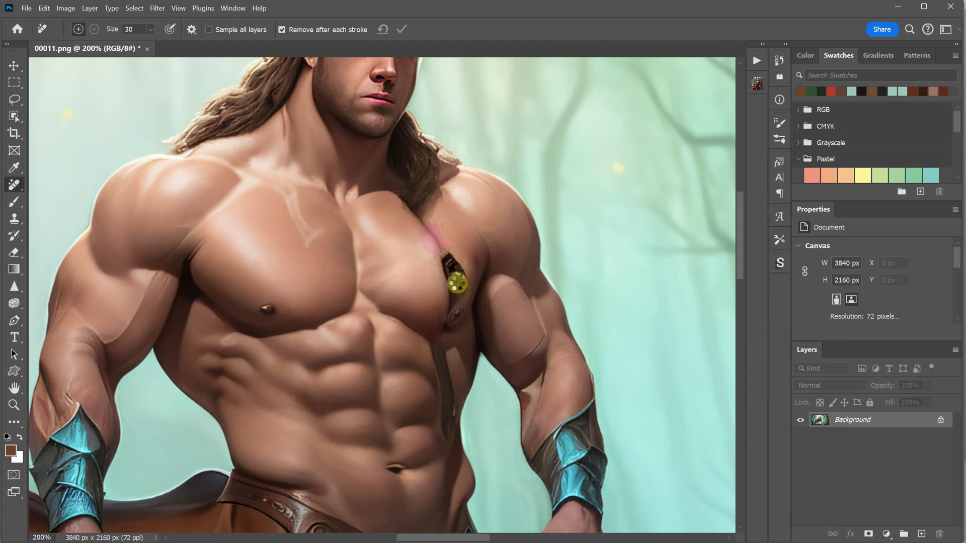
{"action": "left_click_drag", "start_coordinate": [457, 285], "coordinate": [447, 321]}
{"action": "mouse_move", "coordinate": [449, 263]}
{"action": "left_mouse_down"}
{"action": "mouse_move", "coordinate": [442, 254]}
{"action": "mouse_move", "coordinate": [446, 355]}
{"action": "mouse_move", "coordinate": [459, 308]}
{"action": "left_mouse_up"}
{"action": "scroll", "coordinate": [446, 337], "scroll_direction": "down", "scroll_amount": 2}
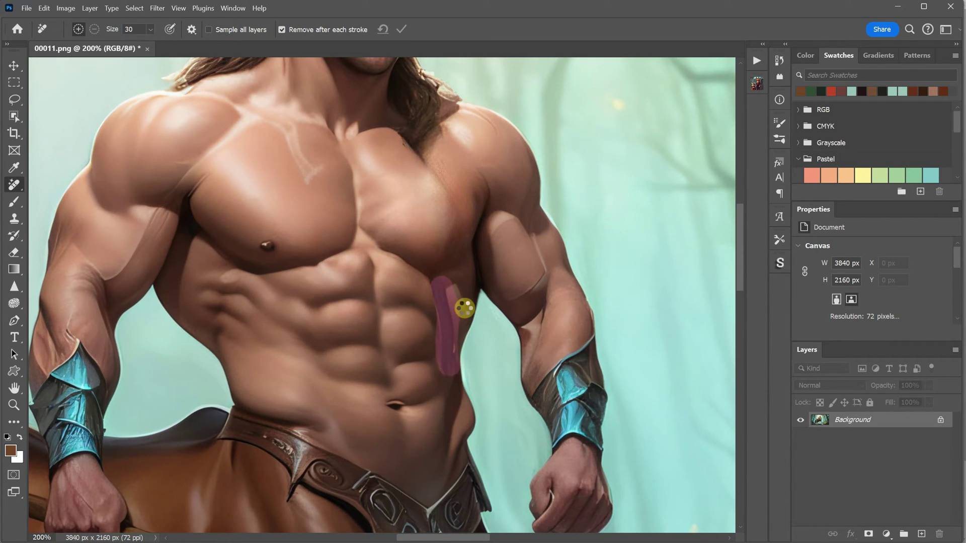
- Switch to the Brush, sample a darker brown skin tone from the chest, and zoom out
{"action": "key", "text": "b"}
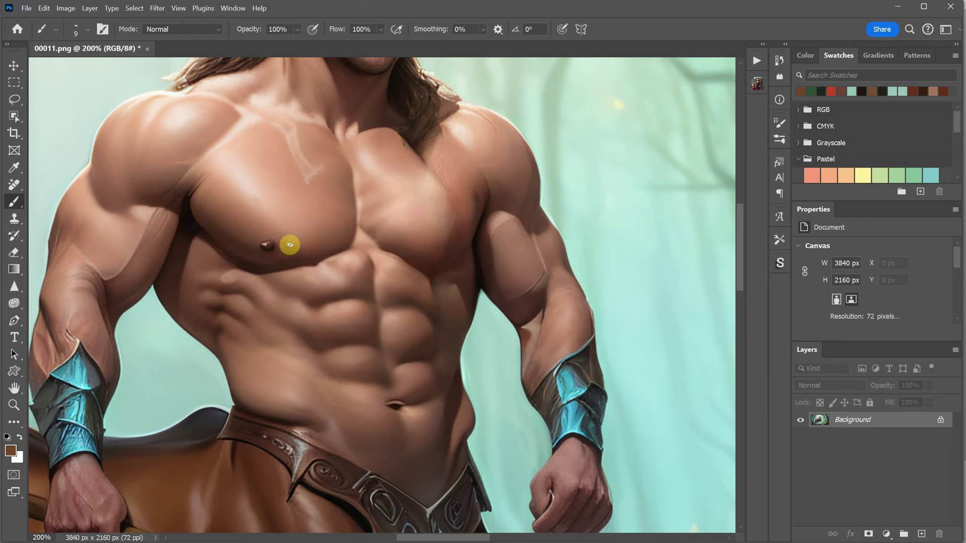
{"action": "left_click", "coordinate": [284, 239], "text": "alt"}
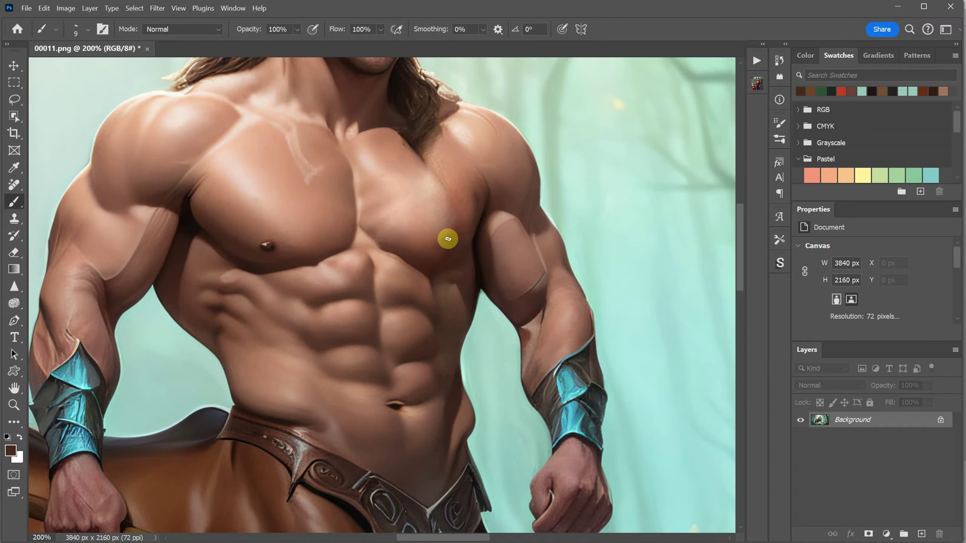
{"action": "left_click", "coordinate": [271, 244], "text": "alt"}
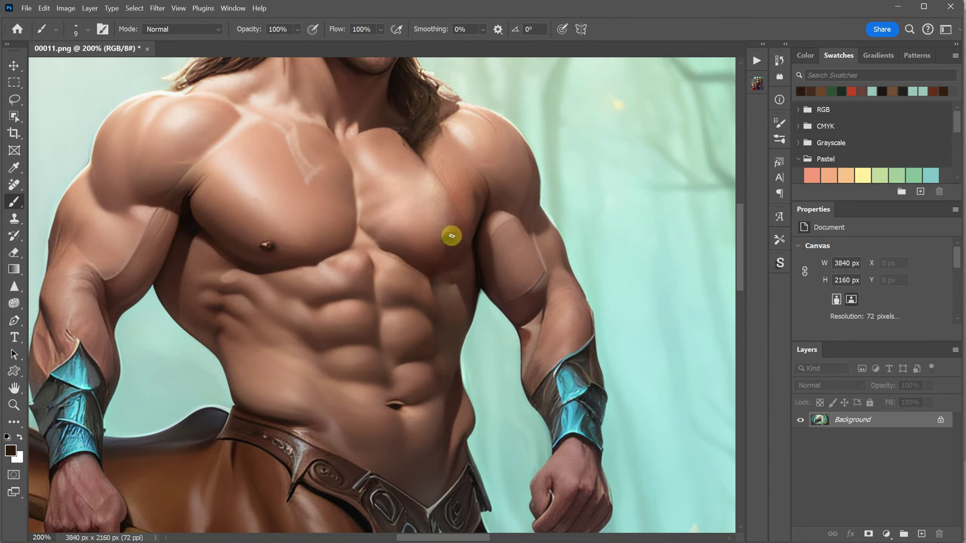
{"action": "key", "text": "ctrl+minus"}
{"action": "key", "text": "ctrl+minus"}
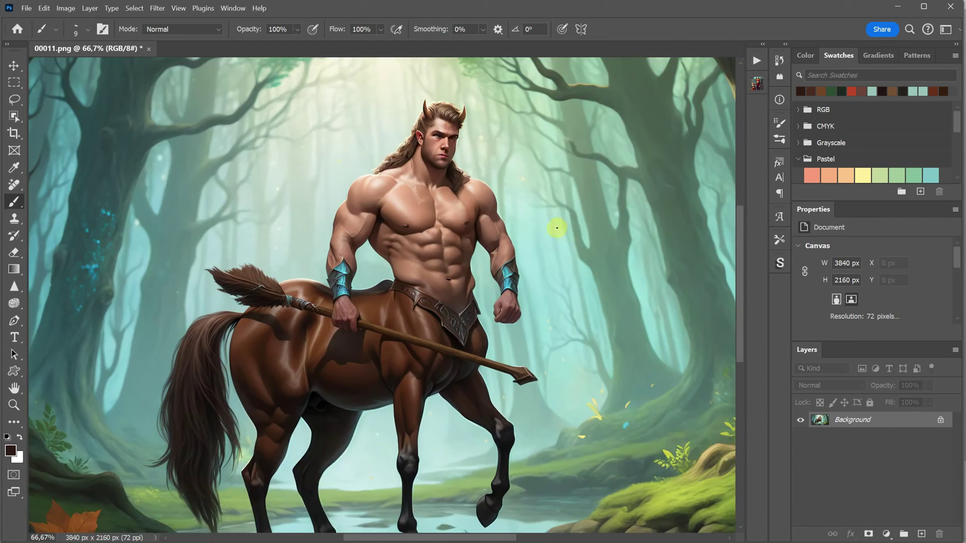
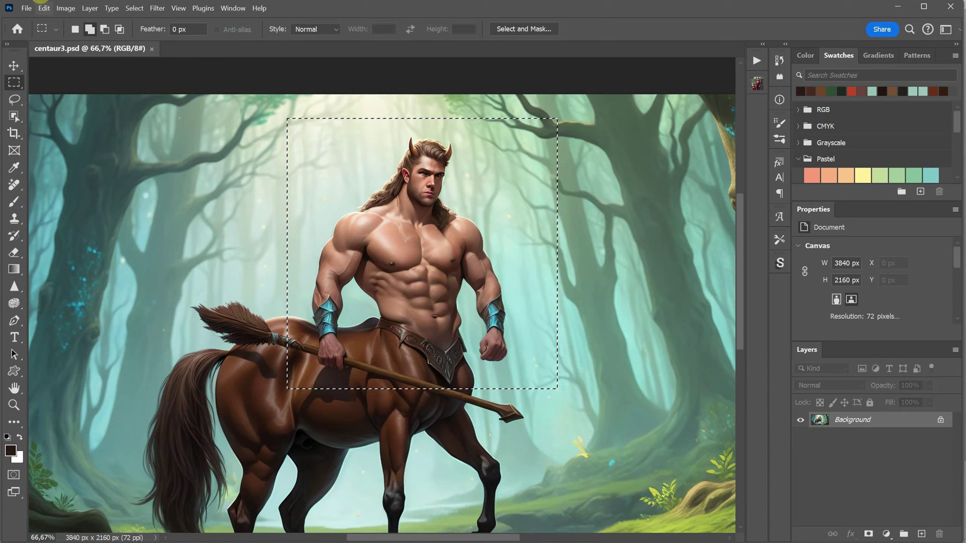
- Copy the selected torso and paste it into a new 1079×1079 document
{"action": "left_click", "coordinate": [44, 8]}
{"action": "left_click", "coordinate": [69, 81]}
{"action": "left_click", "coordinate": [26, 8]}
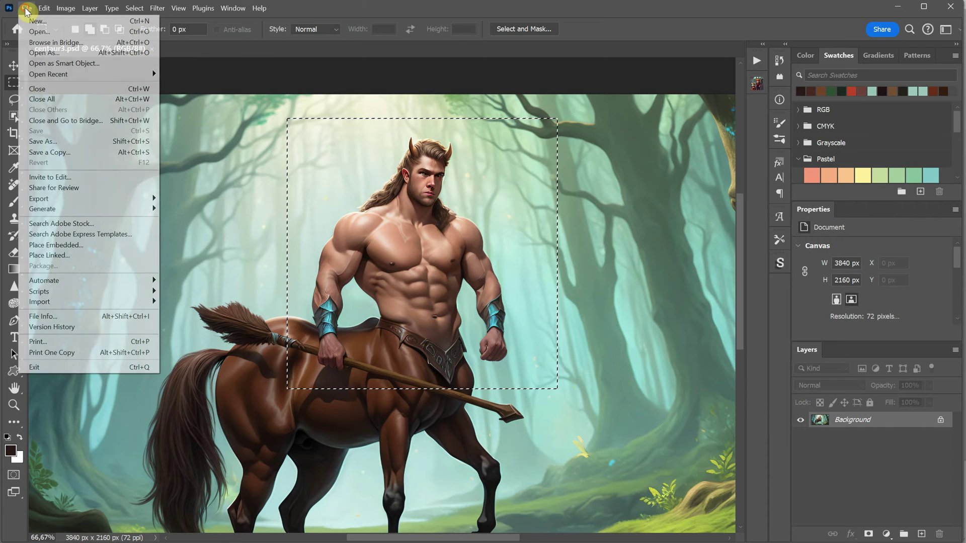
{"action": "left_click", "coordinate": [39, 19]}
{"action": "left_click", "coordinate": [674, 461]}
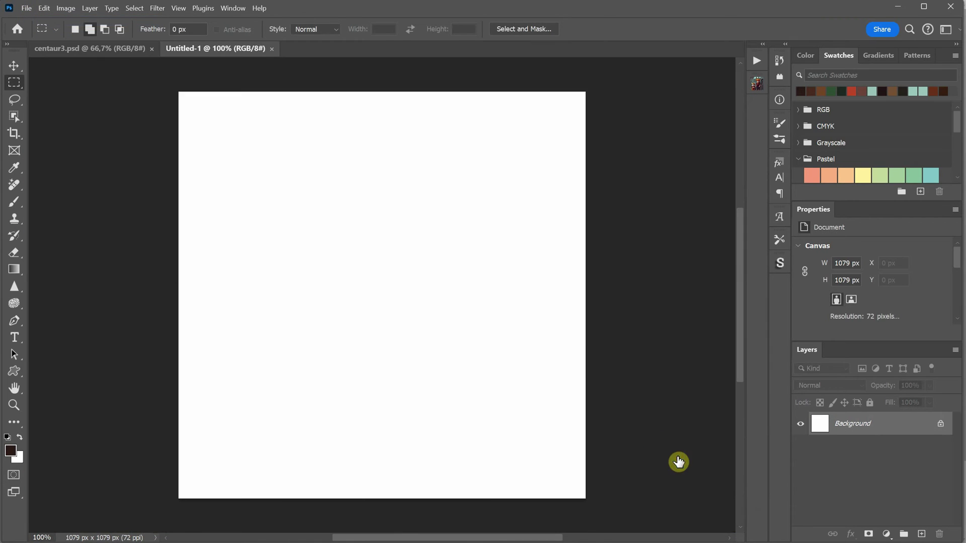
{"action": "key", "text": "ctrl+v"}
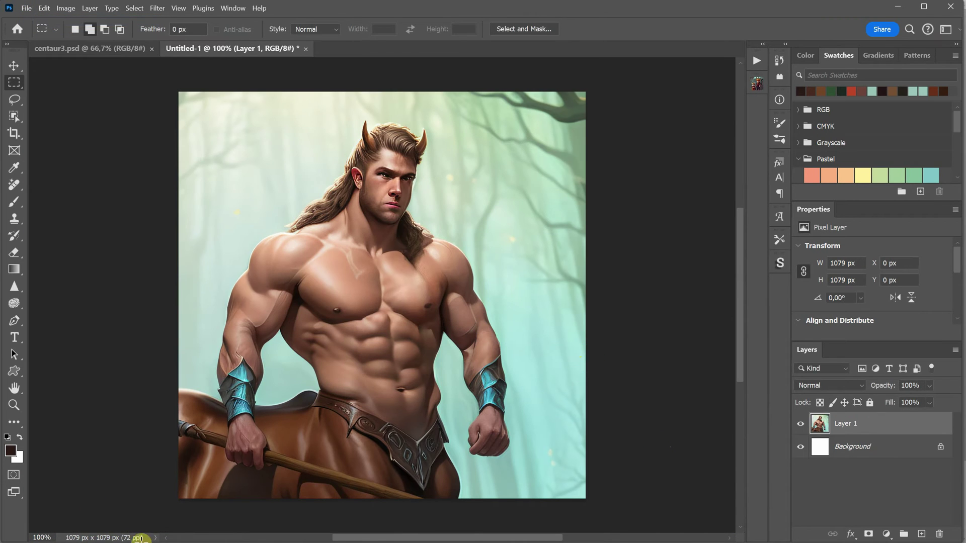
- Save the new document as a quality-12 JPEG named 1079
{"action": "left_click", "coordinate": [26, 8]}
{"action": "left_click", "coordinate": [52, 140]}
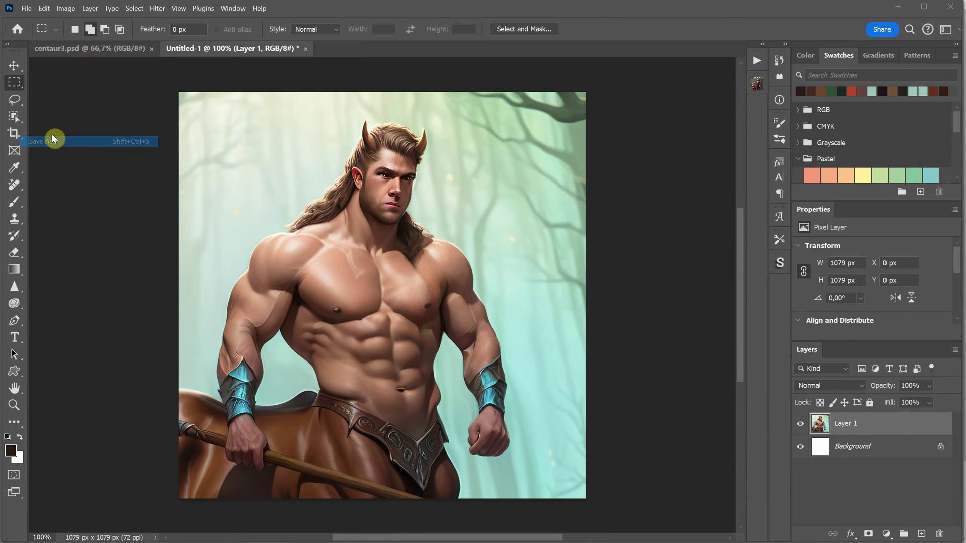
{"action": "left_click", "coordinate": [139, 478]}
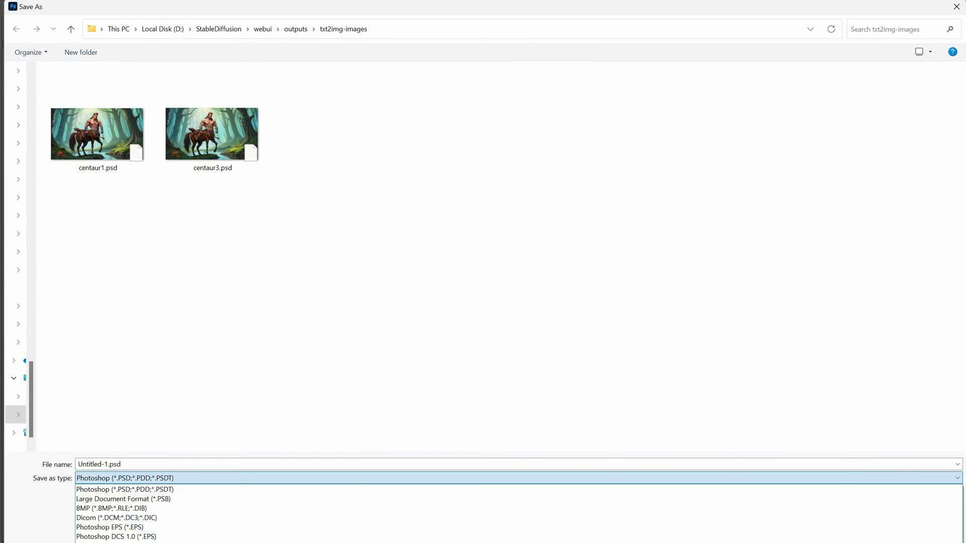
{"action": "left_click", "coordinate": [140, 542]}
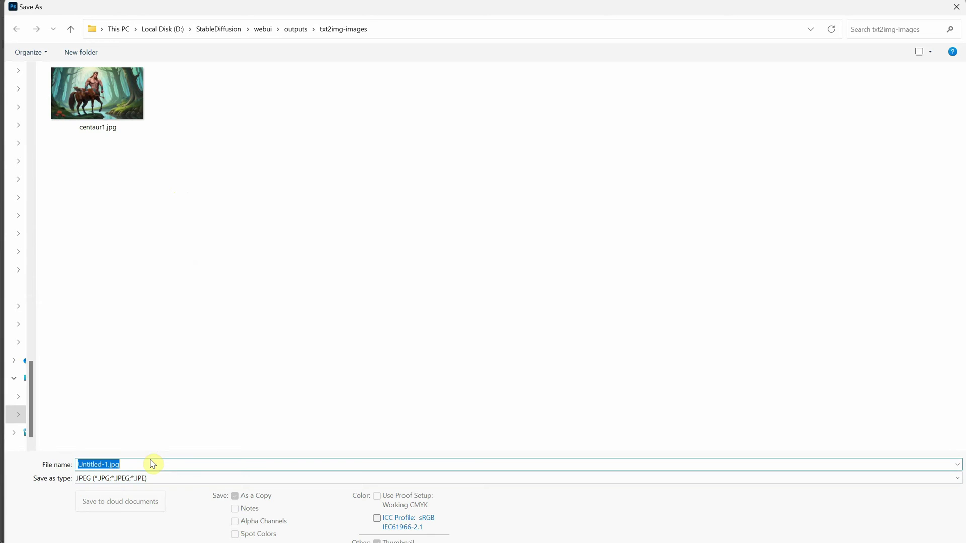
{"action": "key", "text": "Return"}
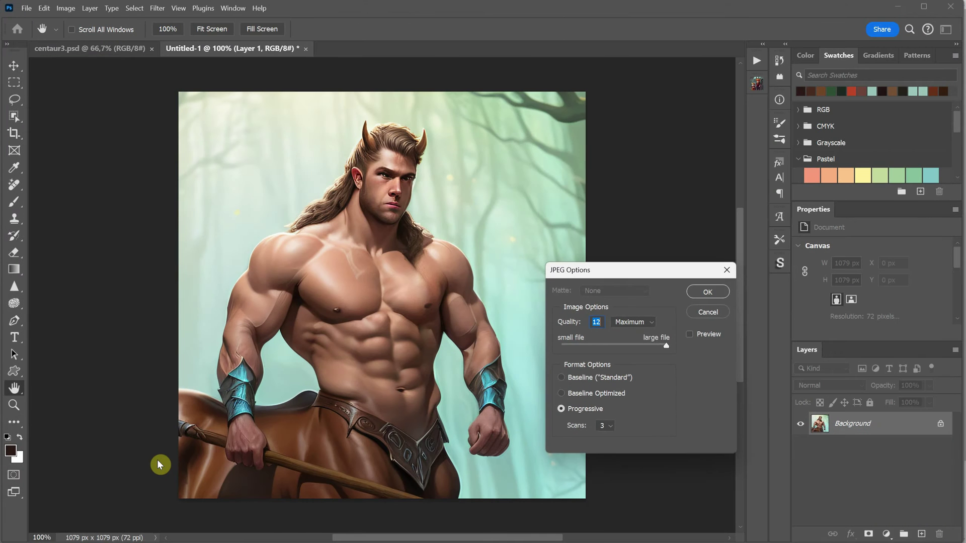
{"action": "left_click", "coordinate": [703, 292]}
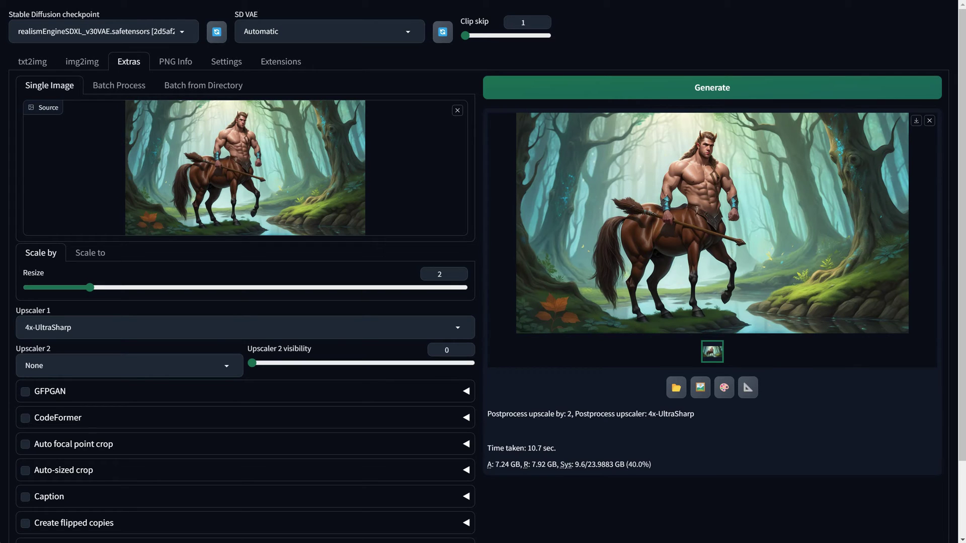
- Replace the img2img input image with 1079.jpg
{"action": "left_click", "coordinate": [79, 64]}
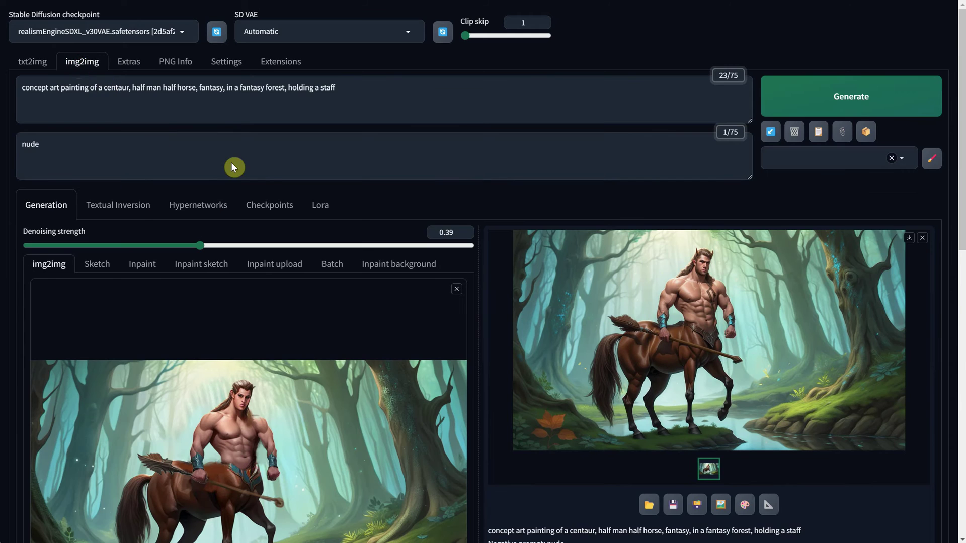
{"action": "scroll", "coordinate": [479, 203], "scroll_direction": "down", "scroll_amount": 3}
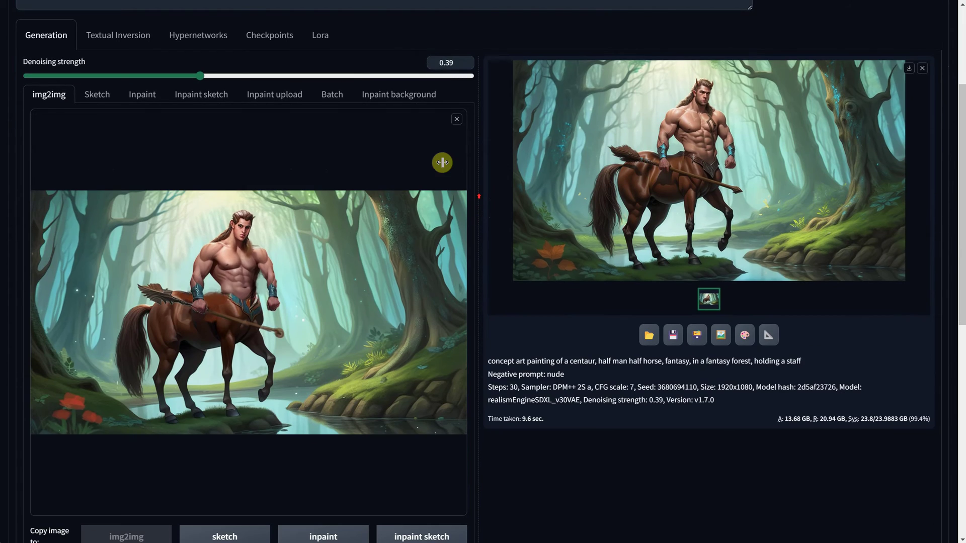
{"action": "left_click", "coordinate": [458, 123]}
{"action": "left_click", "coordinate": [315, 245]}
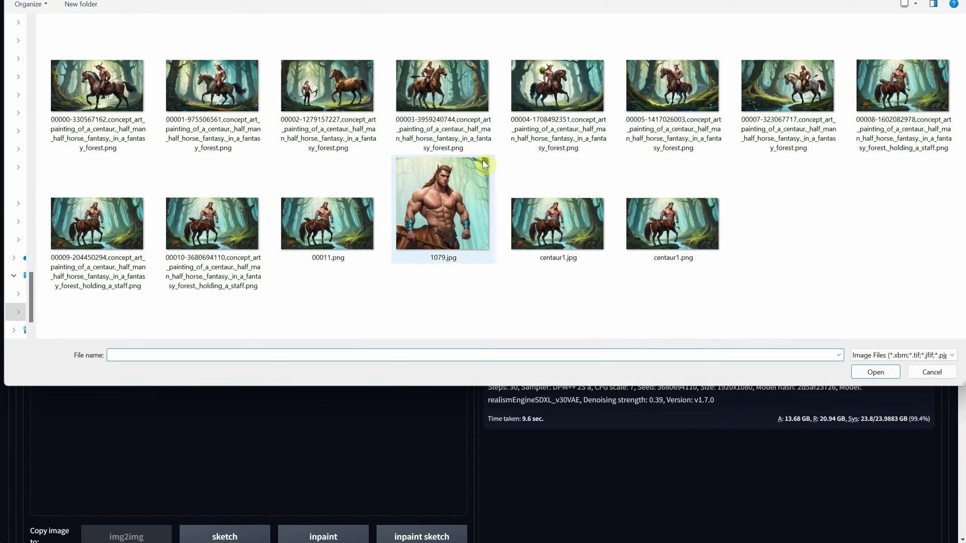
{"action": "double_click", "coordinate": [447, 220]}
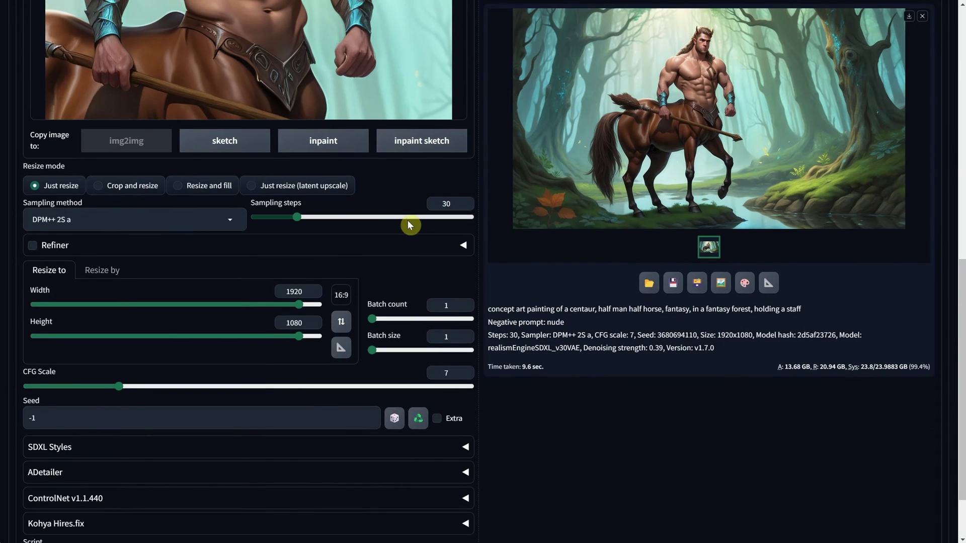
- Turn off the locked aspect ratio and set the output size to 1200 × 1200
{"action": "left_click", "coordinate": [338, 295]}
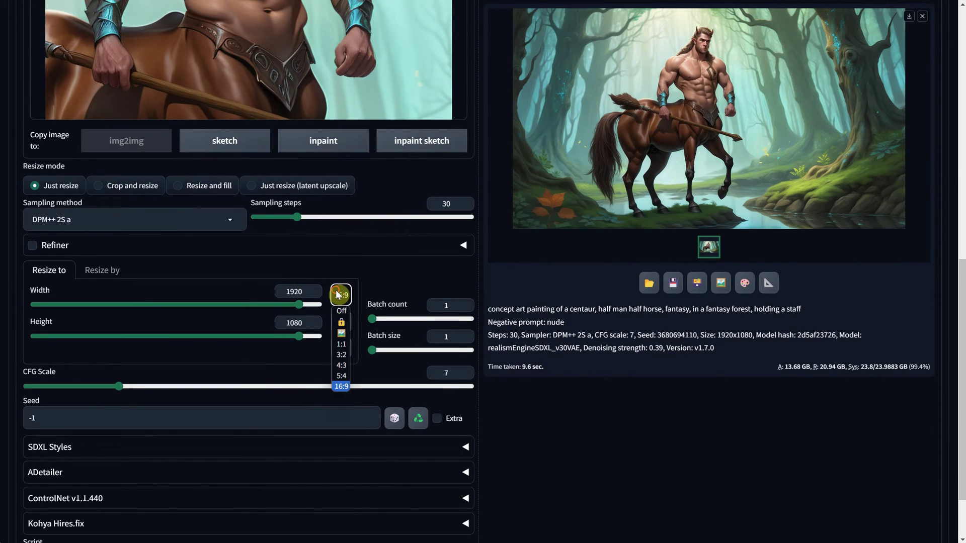
{"action": "left_click", "coordinate": [348, 312]}
{"action": "left_click", "coordinate": [340, 295]}
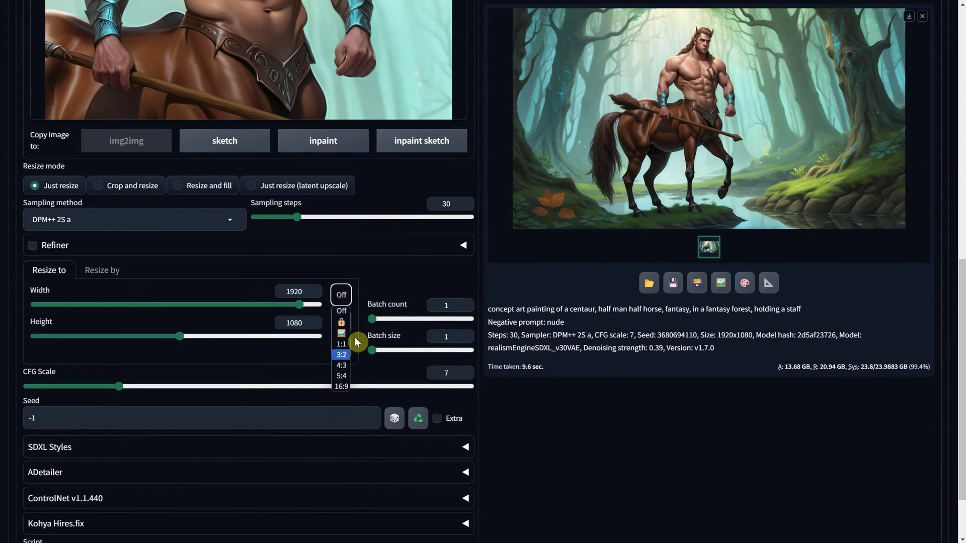
{"action": "left_click", "coordinate": [286, 281]}
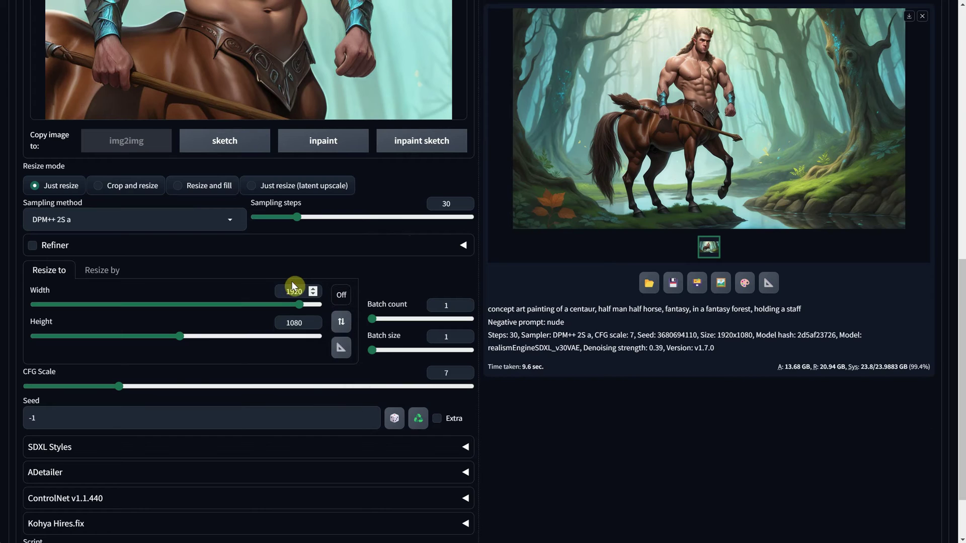
{"action": "type", "text": "1"}
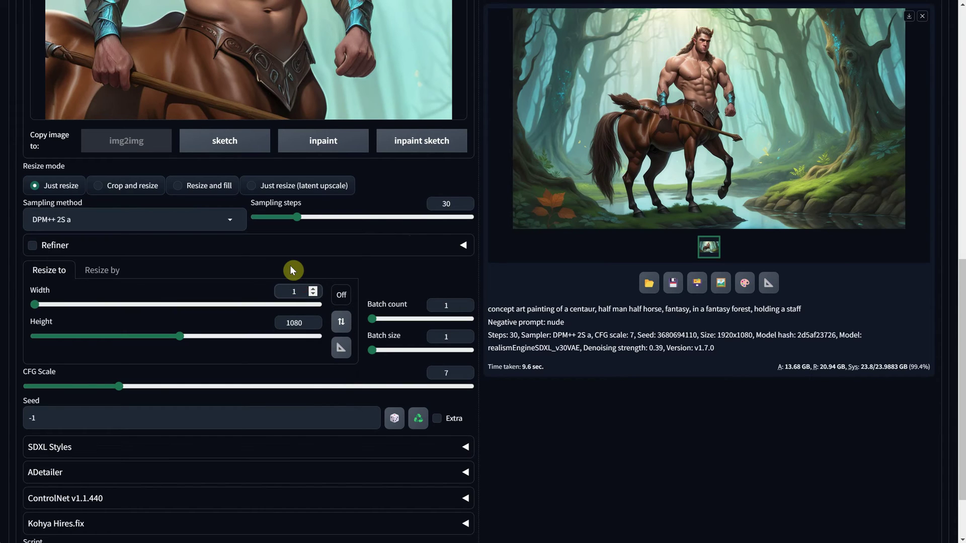
{"action": "type", "text": "02200"}
{"action": "key", "text": "Tab"}
{"action": "type", "text": "1200"}
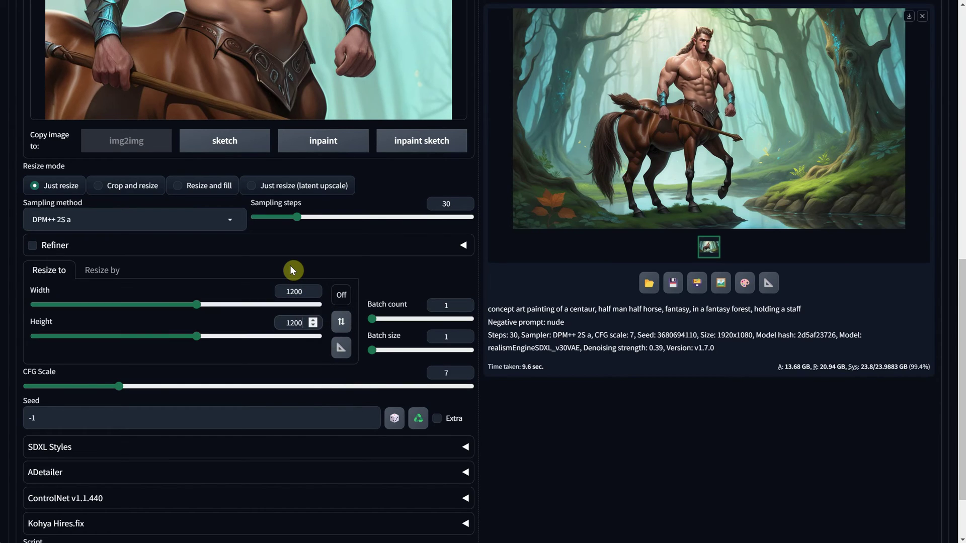
{"action": "scroll", "coordinate": [352, 270], "scroll_direction": "up", "scroll_amount": 8}
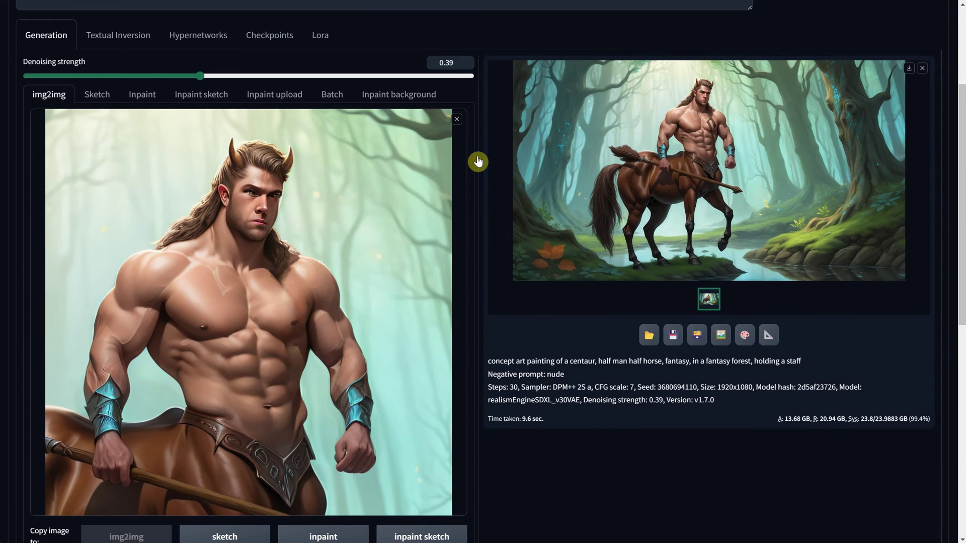
{"action": "scroll", "coordinate": [477, 162], "scroll_direction": "up", "scroll_amount": 3}
- Set denoising strength to 0.27, generate a refined torso and preview it full size
{"action": "mouse_move", "coordinate": [151, 246]}
{"action": "left_mouse_down"}
{"action": "mouse_move", "coordinate": [125, 252]}
{"action": "mouse_move", "coordinate": [145, 245]}
{"action": "left_mouse_up"}
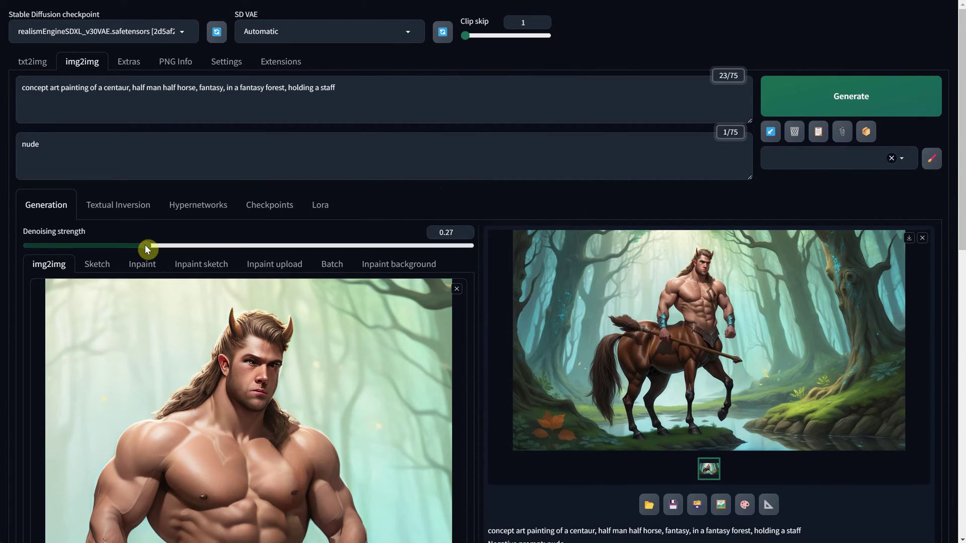
{"action": "left_click", "coordinate": [808, 97]}
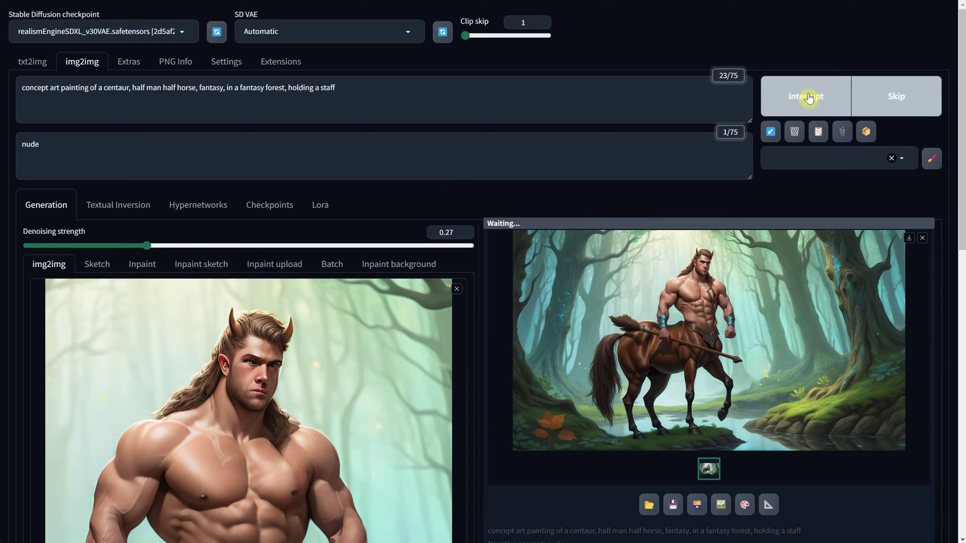
{"action": "scroll", "coordinate": [668, 222], "scroll_direction": "down", "scroll_amount": 2}
{"action": "left_click", "coordinate": [668, 221]}
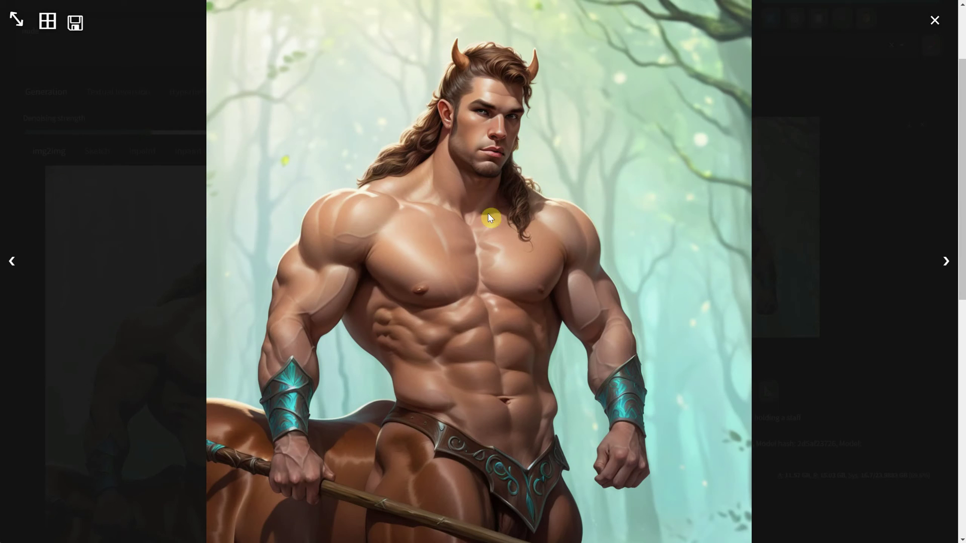
{"action": "left_click", "coordinate": [854, 178]}
{"action": "scroll", "coordinate": [821, 101], "scroll_direction": "up", "scroll_amount": 2}
- Generate a second torso variation, preview it, and drag it into the Photoshop document
{"action": "left_click", "coordinate": [815, 98]}
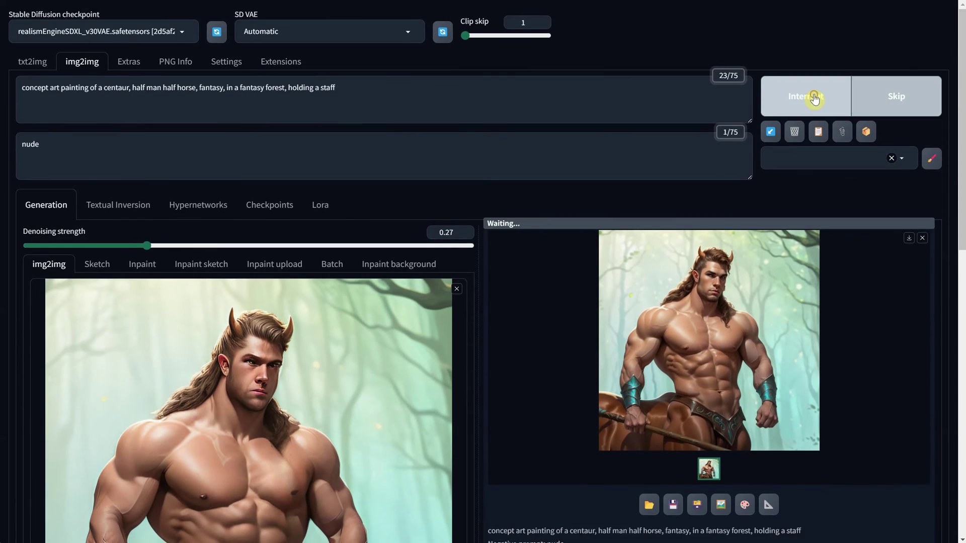
{"action": "scroll", "coordinate": [807, 185], "scroll_direction": "down", "scroll_amount": 2}
{"action": "left_click", "coordinate": [723, 231]}
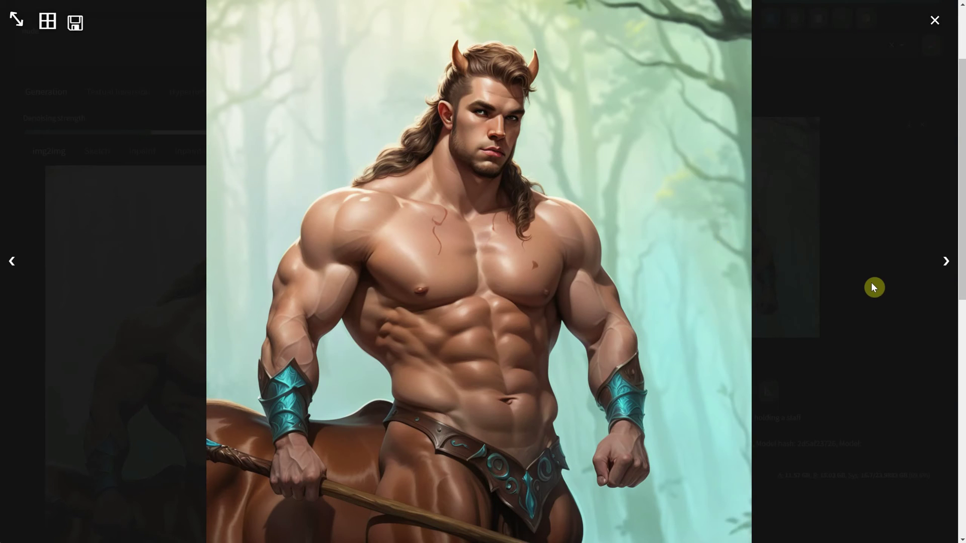
{"action": "left_click", "coordinate": [881, 264]}
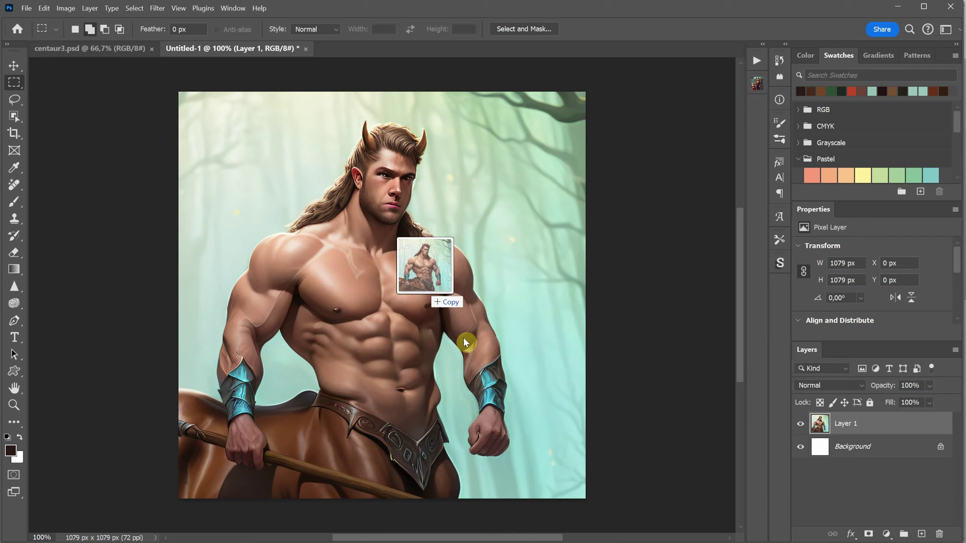
{"action": "left_click_drag", "start_coordinate": [463, 337], "coordinate": [404, 306]}
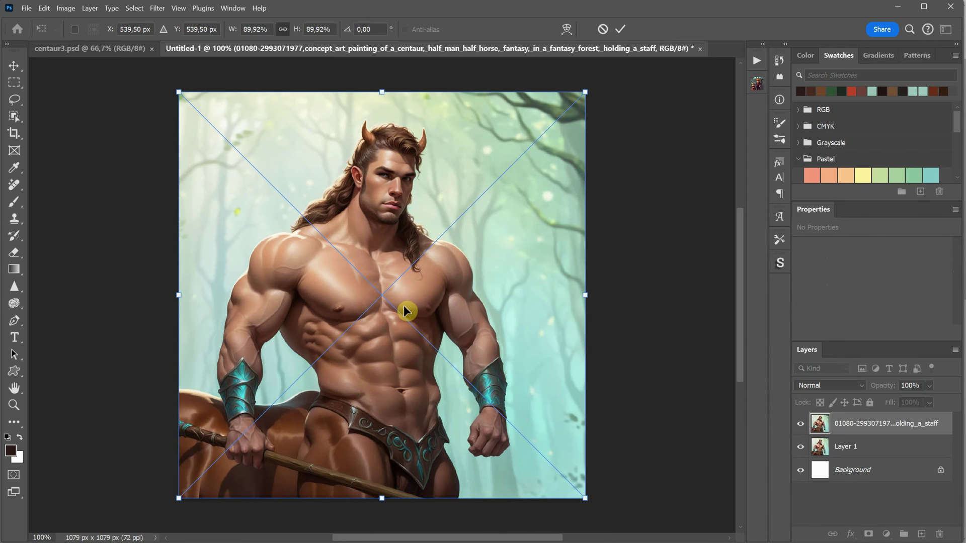
- Cancel the placement and open the torso render file in Photoshop instead
{"action": "key", "text": "Escape"}
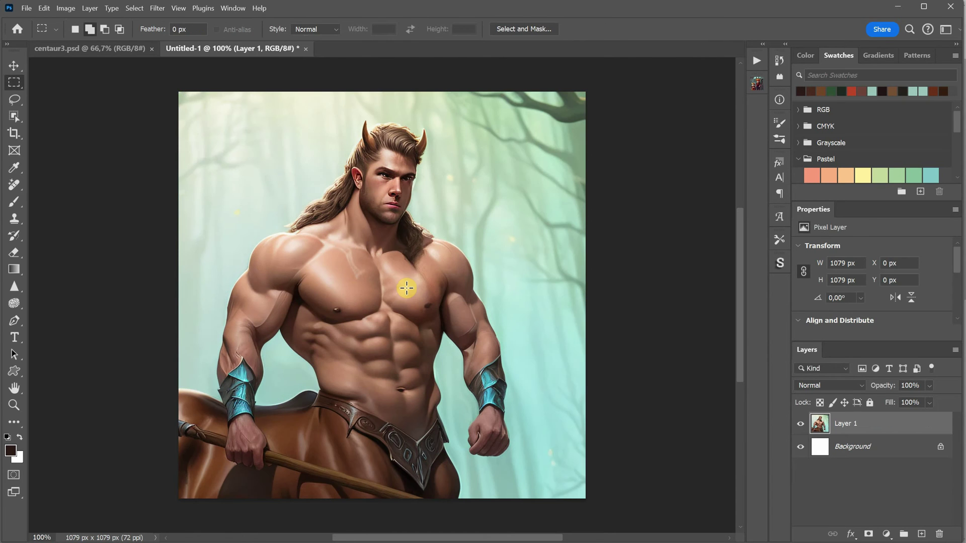
{"action": "key", "text": "alt+Tab"}
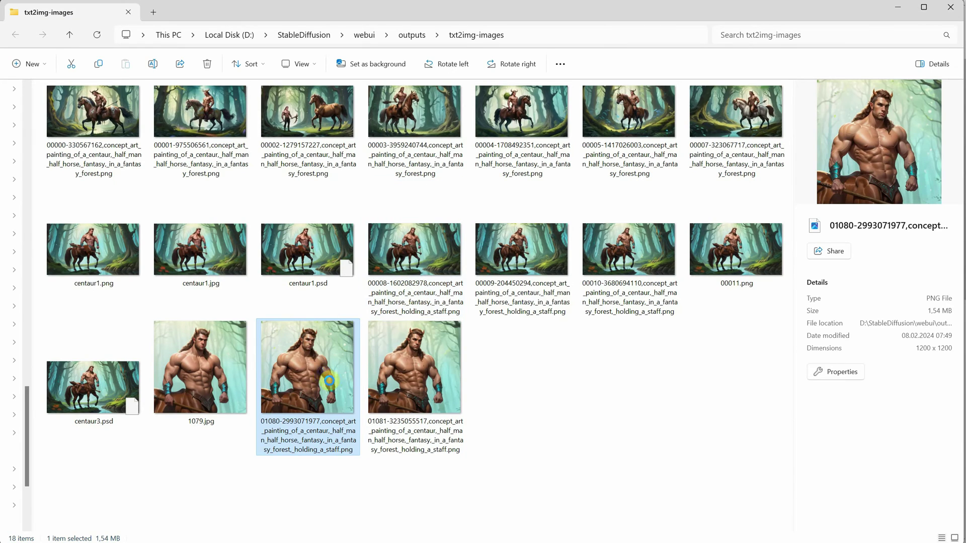
{"action": "right_click", "coordinate": [329, 381]}
{"action": "mouse_move", "coordinate": [436, 176]}
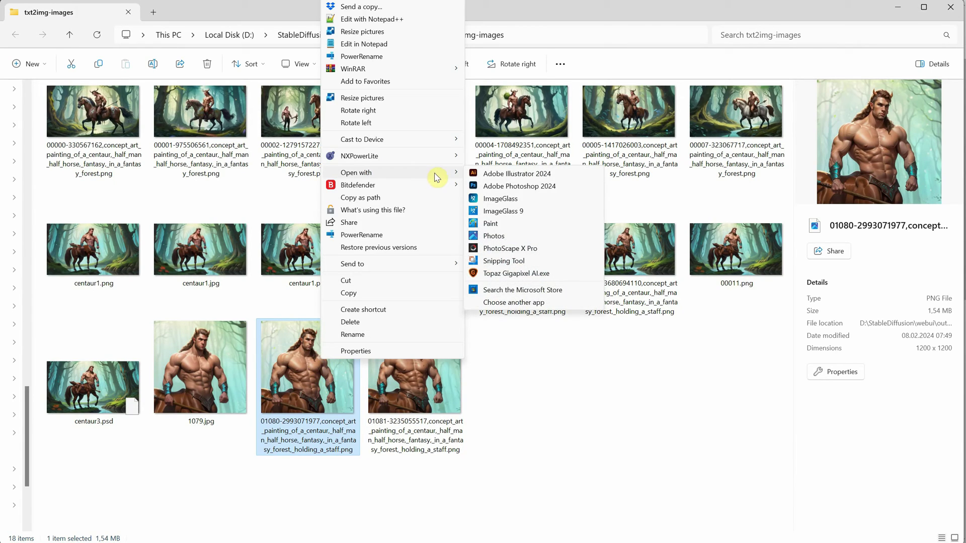
{"action": "left_click", "coordinate": [521, 187]}
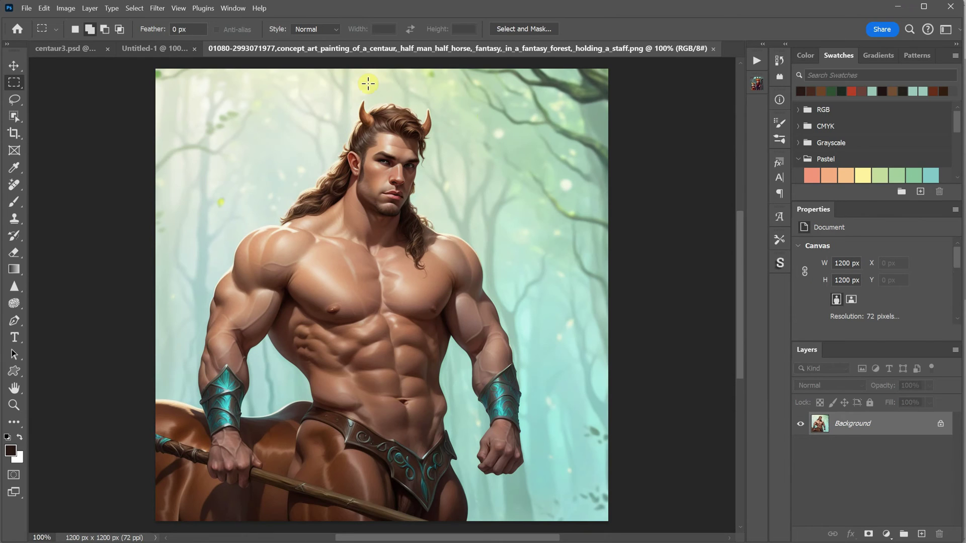
- Resize the render to 1079 px wide, commit it in Untitled-1 and compare it with the original
{"action": "left_click", "coordinate": [67, 8]}
{"action": "left_click", "coordinate": [92, 88]}
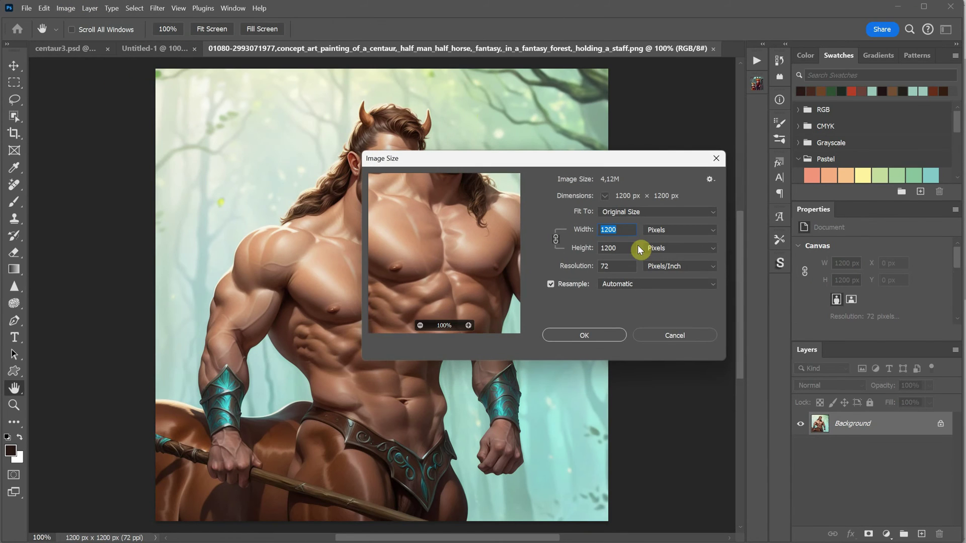
{"action": "type", "text": "1079"}
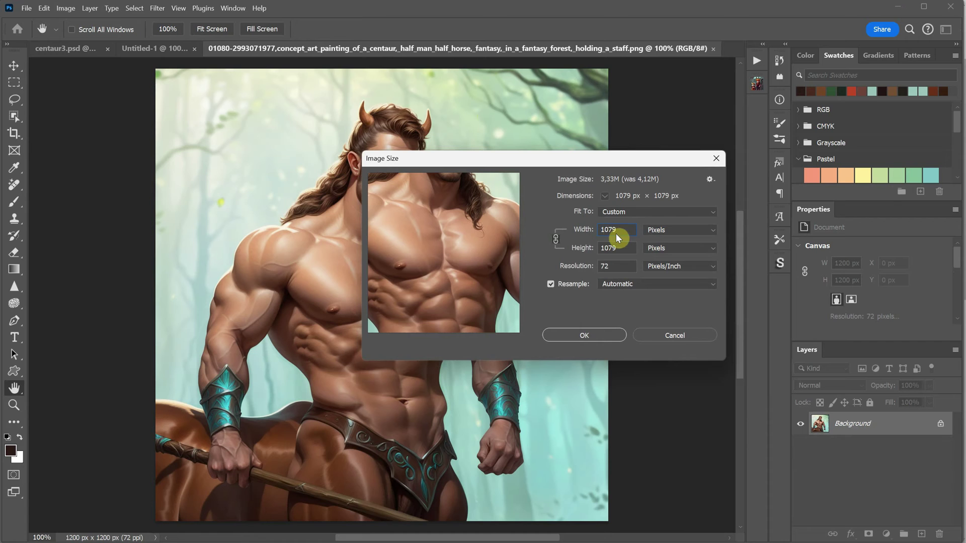
{"action": "left_click", "coordinate": [592, 335]}
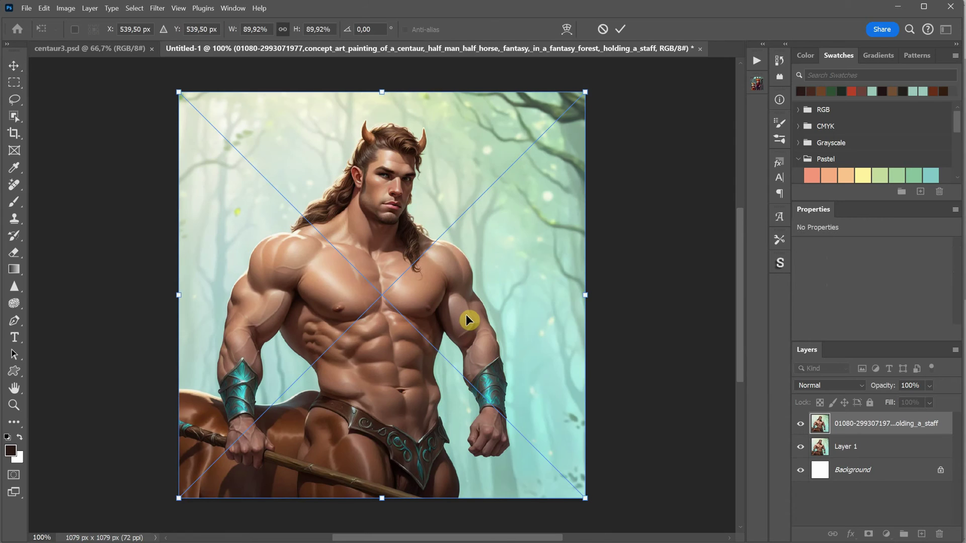
{"action": "key", "text": "Return"}
{"action": "left_click", "coordinate": [799, 424]}
{"action": "left_click", "coordinate": [800, 425]}
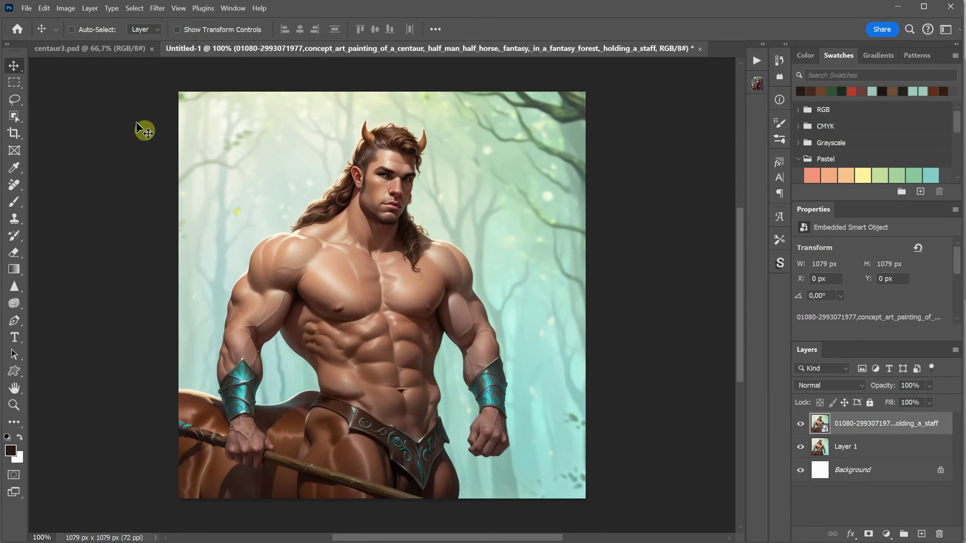
- Add an inverted mask to the render layer and set up a small white 4 Hard brush
{"action": "left_click", "coordinate": [869, 535]}
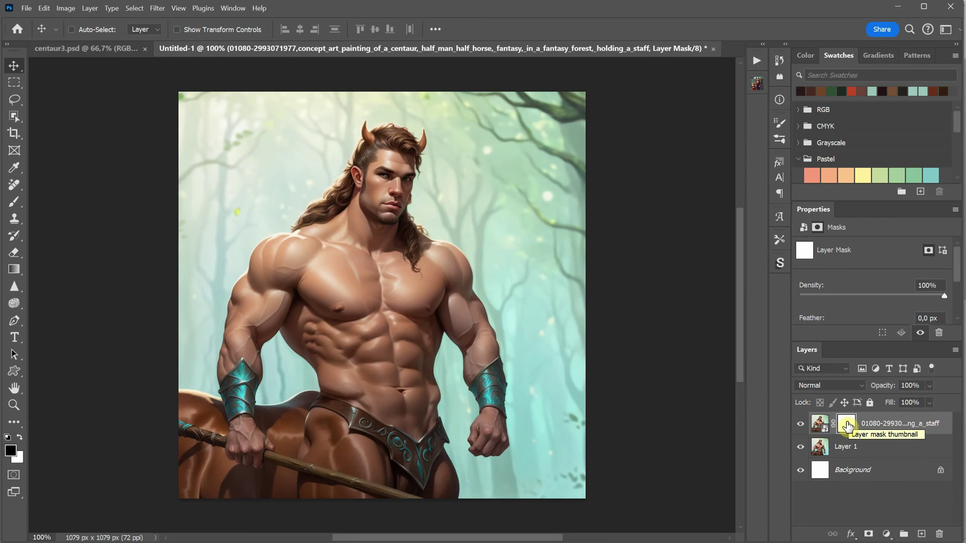
{"action": "key", "text": "ctrl+i"}
{"action": "key", "text": "b"}
{"action": "left_click", "coordinate": [780, 242]}
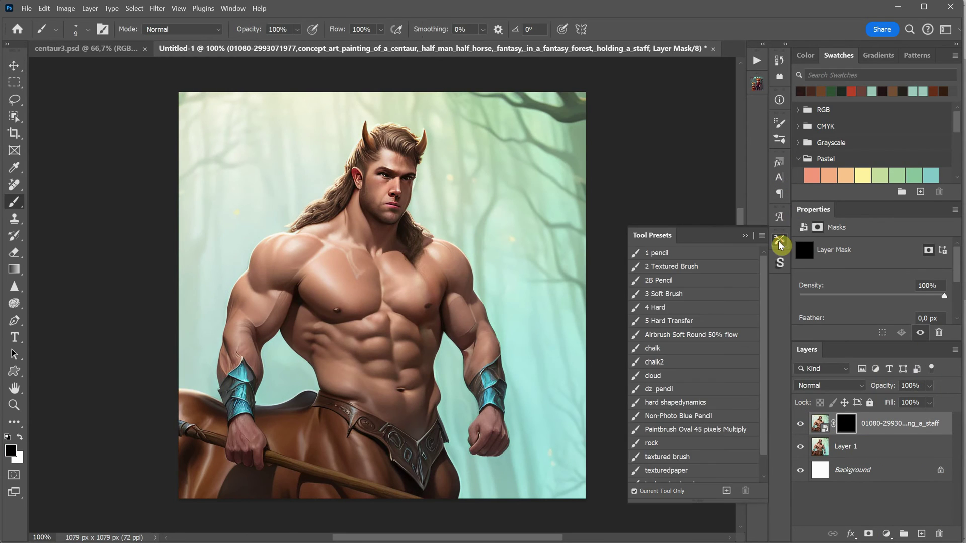
{"action": "left_click", "coordinate": [668, 306]}
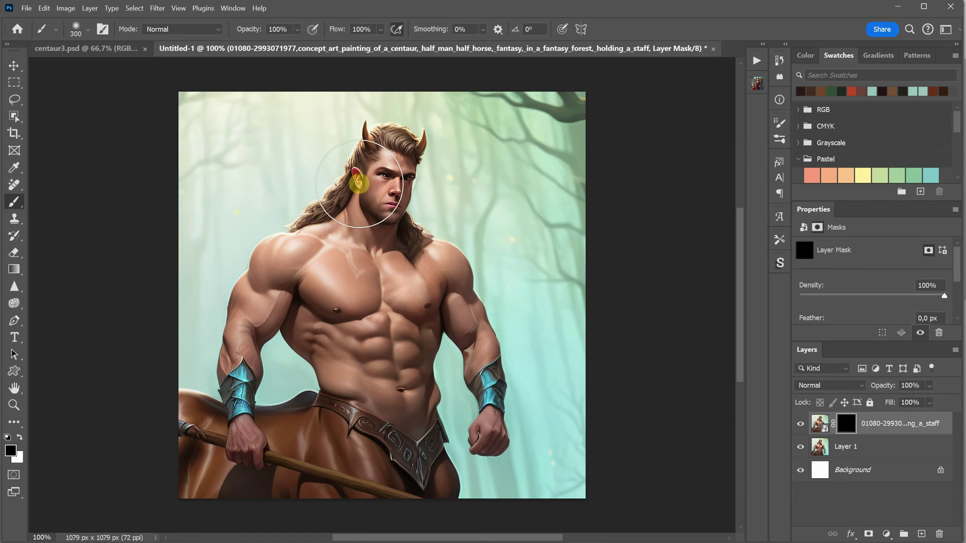
{"action": "key", "text": "x"}
{"action": "key", "text": "bracketleft"}
{"action": "key", "text": "bracketleft"}
- Paint on the mask to reveal the new face, shoulders, left arm, bracer and hand
{"action": "mouse_move", "coordinate": [371, 162]}
{"action": "left_mouse_down"}
{"action": "mouse_move", "coordinate": [377, 142]}
{"action": "mouse_move", "coordinate": [391, 204]}
{"action": "mouse_move", "coordinate": [385, 194]}
{"action": "left_mouse_up"}
{"action": "scroll", "coordinate": [351, 154], "scroll_direction": "up", "scroll_amount": 1}
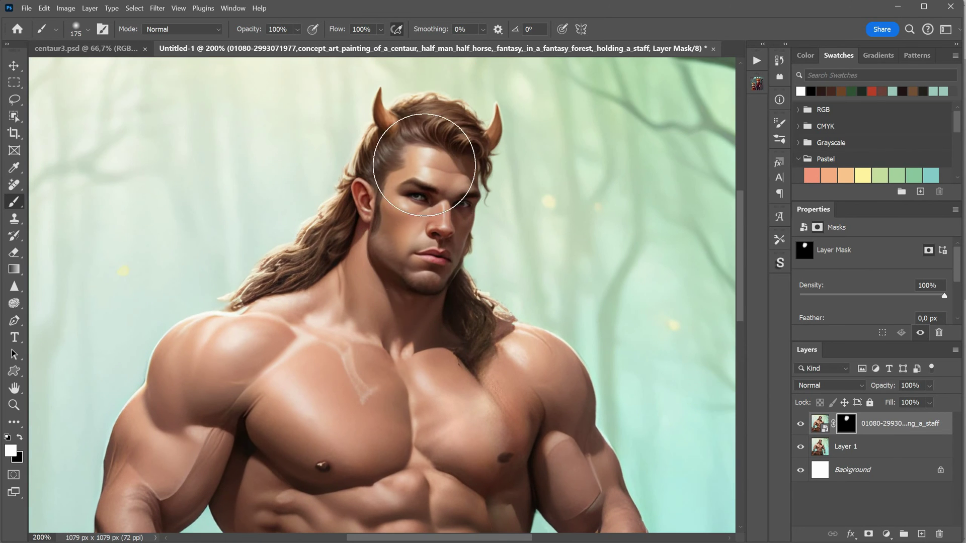
{"action": "mouse_move", "coordinate": [327, 221]}
{"action": "left_mouse_down"}
{"action": "mouse_move", "coordinate": [459, 287]}
{"action": "mouse_move", "coordinate": [503, 347]}
{"action": "left_mouse_up"}
{"action": "mouse_move", "coordinate": [201, 352]}
{"action": "left_mouse_down"}
{"action": "mouse_move", "coordinate": [321, 216]}
{"action": "mouse_move", "coordinate": [315, 294]}
{"action": "left_mouse_up"}
{"action": "mouse_move", "coordinate": [265, 444]}
{"action": "left_mouse_down"}
{"action": "mouse_move", "coordinate": [334, 298]}
{"action": "mouse_move", "coordinate": [327, 341]}
{"action": "left_mouse_up"}
{"action": "mouse_move", "coordinate": [345, 343]}
{"action": "left_mouse_down"}
{"action": "mouse_move", "coordinate": [356, 275]}
{"action": "mouse_move", "coordinate": [369, 379]}
{"action": "left_mouse_up"}
{"action": "key", "text": "bracketleft"}
{"action": "key", "text": "bracketleft"}
{"action": "key", "text": "bracketleft"}
{"action": "mouse_move", "coordinate": [265, 356]}
{"action": "left_mouse_down"}
{"action": "mouse_move", "coordinate": [257, 353]}
{"action": "mouse_move", "coordinate": [406, 380]}
{"action": "mouse_move", "coordinate": [461, 409]}
{"action": "left_mouse_up"}
- Reveal the teal-ornamented belt, right fist, bracer and forearm, then switch to a tiny black brush
{"action": "left_click_drag", "start_coordinate": [498, 362], "coordinate": [382, 324]}
{"action": "mouse_move", "coordinate": [432, 267]}
{"action": "left_mouse_down"}
{"action": "mouse_move", "coordinate": [456, 339]}
{"action": "mouse_move", "coordinate": [451, 354]}
{"action": "left_mouse_up"}
{"action": "mouse_move", "coordinate": [373, 352]}
{"action": "left_mouse_down"}
{"action": "mouse_move", "coordinate": [415, 349]}
{"action": "mouse_move", "coordinate": [448, 391]}
{"action": "mouse_move", "coordinate": [486, 413]}
{"action": "mouse_move", "coordinate": [564, 415]}
{"action": "mouse_move", "coordinate": [604, 483]}
{"action": "left_mouse_up"}
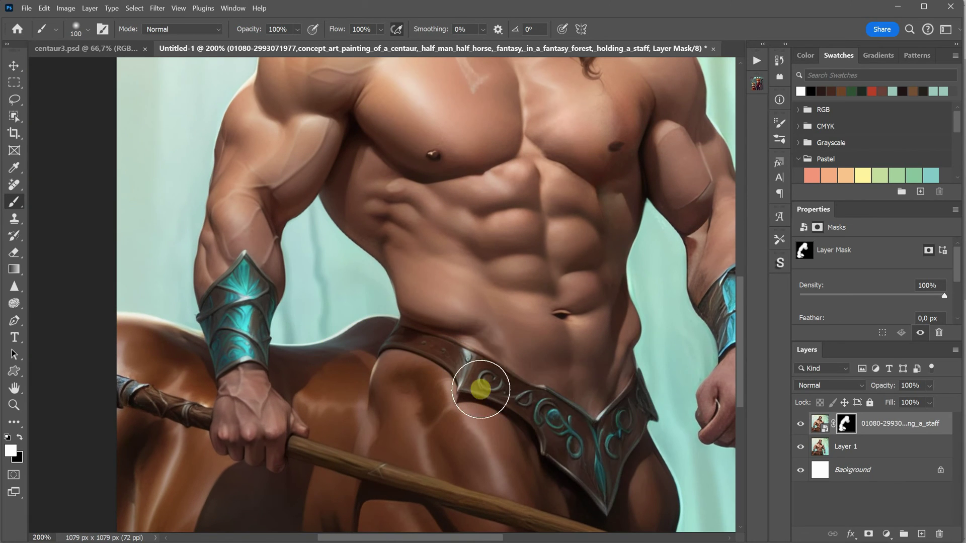
{"action": "left_click_drag", "start_coordinate": [481, 390], "coordinate": [310, 381]}
{"action": "mouse_move", "coordinate": [539, 393]}
{"action": "left_mouse_down"}
{"action": "mouse_move", "coordinate": [552, 393]}
{"action": "mouse_move", "coordinate": [574, 237]}
{"action": "mouse_move", "coordinate": [560, 337]}
{"action": "left_mouse_up"}
{"action": "mouse_move", "coordinate": [448, 259]}
{"action": "left_mouse_down"}
{"action": "mouse_move", "coordinate": [421, 222]}
{"action": "mouse_move", "coordinate": [370, 398]}
{"action": "left_mouse_up"}
{"action": "left_click_drag", "start_coordinate": [462, 243], "coordinate": [494, 357]}
{"action": "scroll", "coordinate": [451, 351], "scroll_direction": "up", "scroll_amount": 3}
{"action": "scroll", "coordinate": [451, 349], "scroll_direction": "down", "scroll_amount": 13}
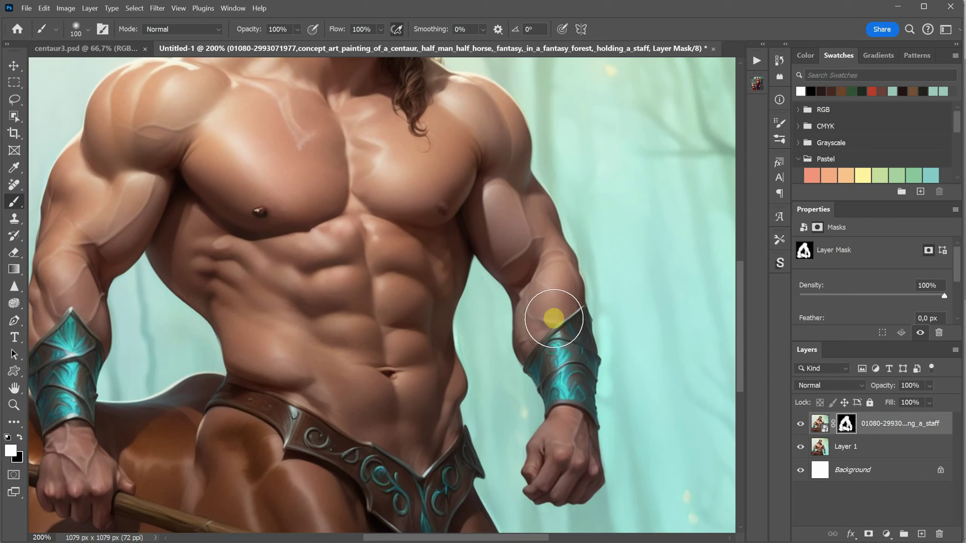
{"action": "mouse_move", "coordinate": [537, 258]}
{"action": "left_mouse_down"}
{"action": "mouse_move", "coordinate": [565, 309]}
{"action": "mouse_move", "coordinate": [457, 322]}
{"action": "left_mouse_up"}
{"action": "key", "text": "x"}
{"action": "key", "text": "bracketleft"}
{"action": "key", "text": "bracketleft"}
{"action": "key", "text": "bracketleft"}
{"action": "key", "text": "bracketleft"}
{"action": "key", "text": "bracketleft"}
{"action": "key", "text": "bracketleft"}
{"action": "key", "text": "bracketleft"}
{"action": "key", "text": "bracketleft"}
{"action": "key", "text": "bracketleft"}
{"action": "key", "text": "bracketleft"}
{"action": "key", "text": "bracketleft"}
{"action": "key", "text": "bracketleft"}
{"action": "key", "text": "bracketleft"}
{"action": "key", "text": "bracketleft"}
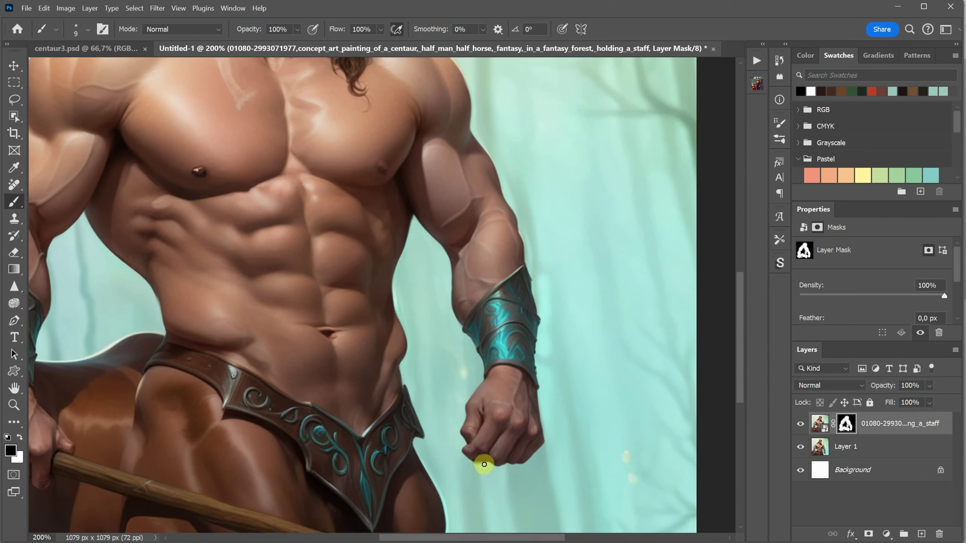
{"action": "right_click", "coordinate": [845, 446]}
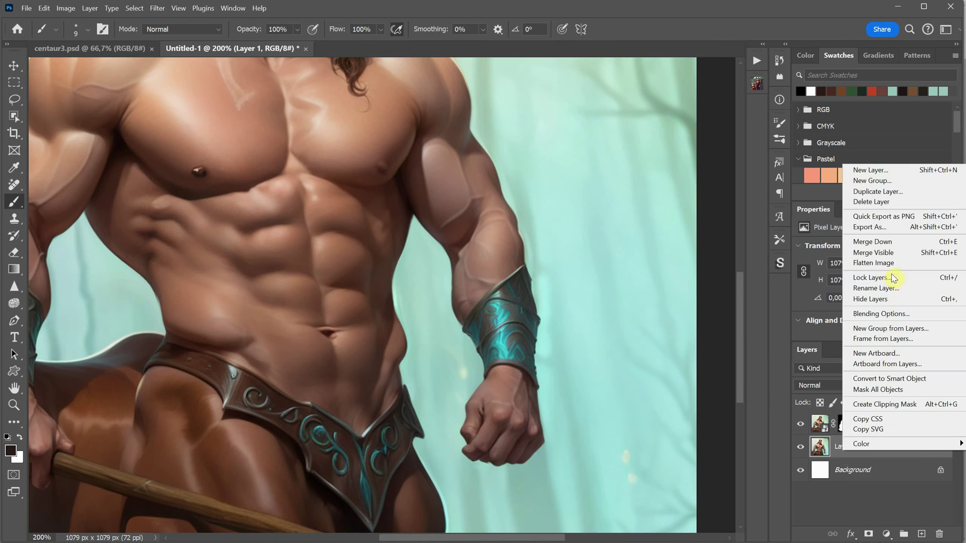
- Flatten Untitled-1 into one Background layer and erase a small torso blemish with the Remove tool
{"action": "left_click", "coordinate": [885, 263]}
{"action": "key", "text": "j"}
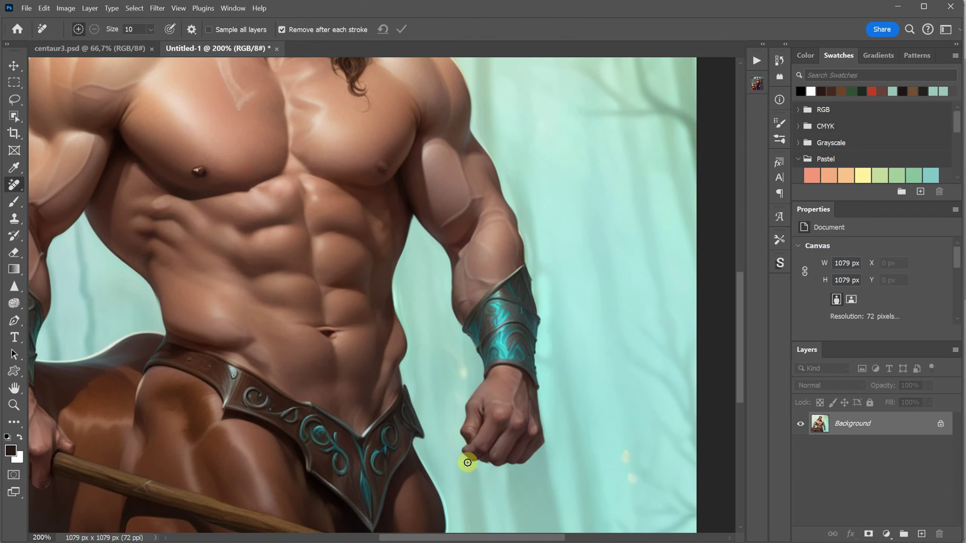
{"action": "left_click_drag", "start_coordinate": [352, 197], "coordinate": [498, 410]}
{"action": "left_click_drag", "start_coordinate": [444, 324], "coordinate": [507, 231]}
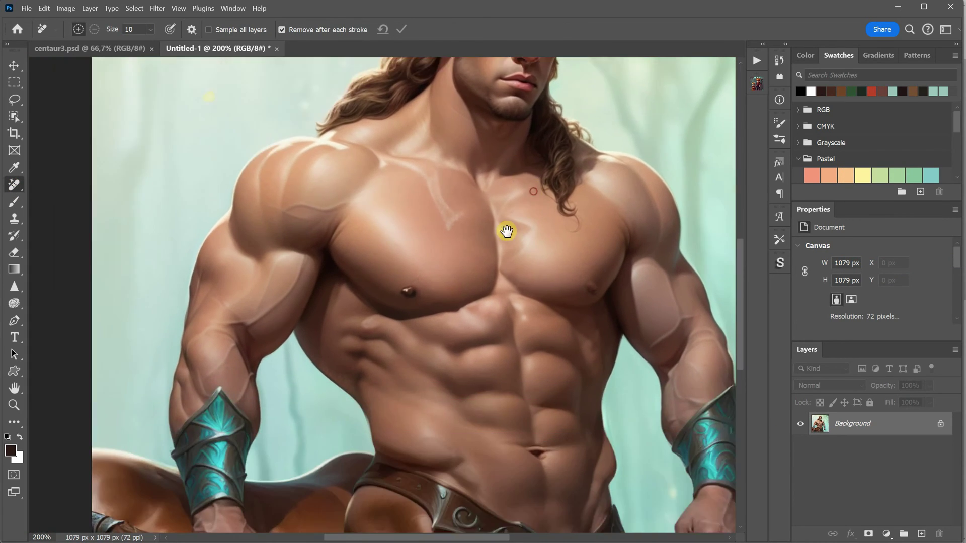
{"action": "left_click_drag", "start_coordinate": [462, 397], "coordinate": [412, 222]}
{"action": "key", "text": "ctrl+1"}
{"action": "left_click", "coordinate": [14, 65]}
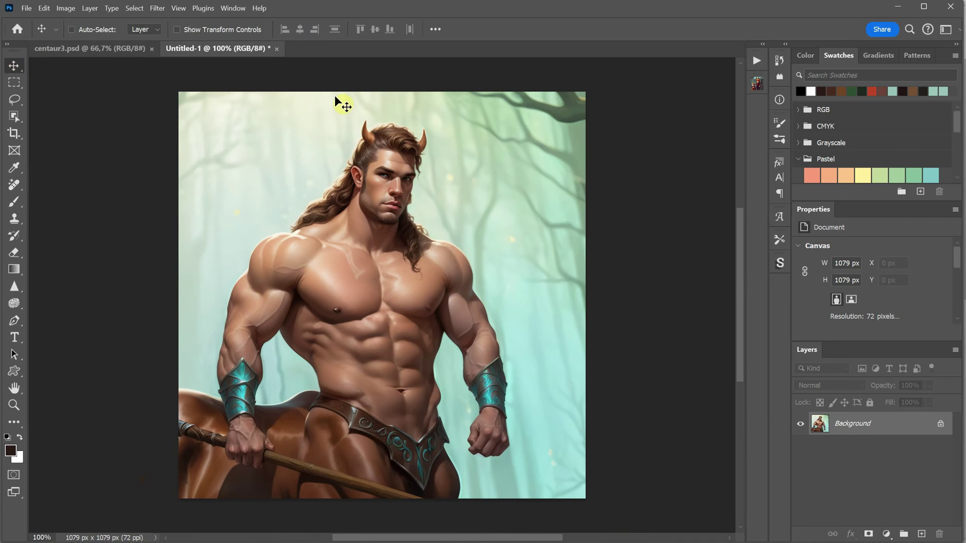
- Drag the retouched torso from Untitled-1 into centaur3.psd, aligned to the selection, then deselect
{"action": "left_click", "coordinate": [119, 48]}
{"action": "left_click_drag", "start_coordinate": [171, 145], "coordinate": [207, 172]}
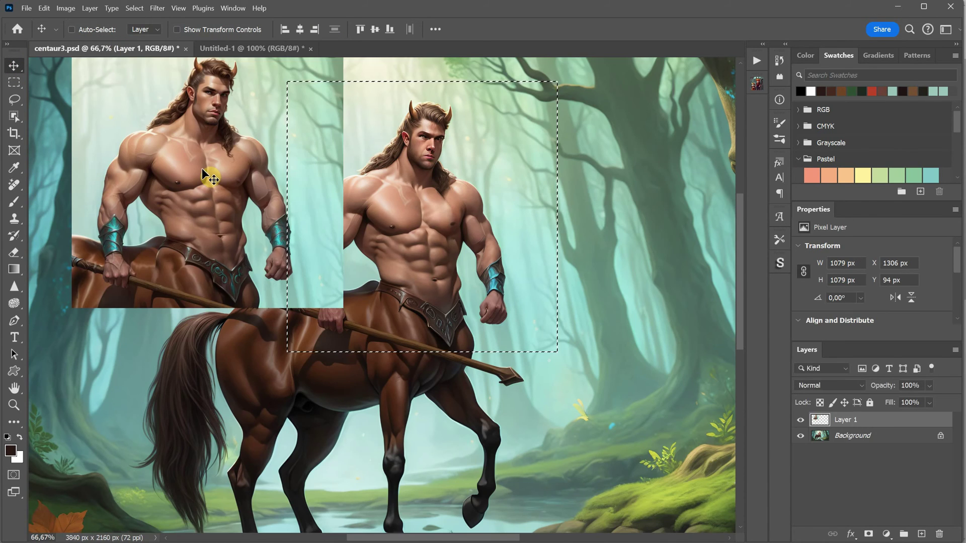
{"action": "key", "text": "ctrl+z"}
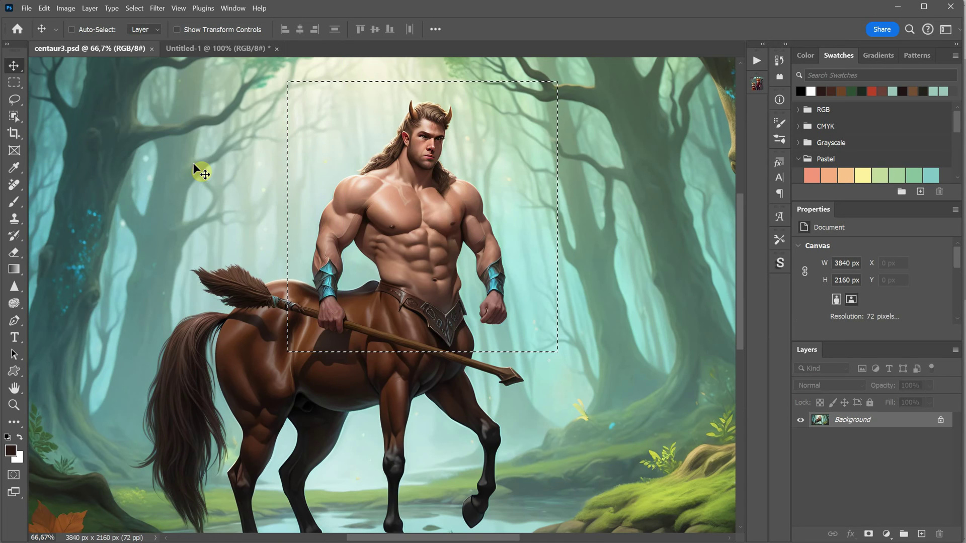
{"action": "left_click", "coordinate": [225, 49]}
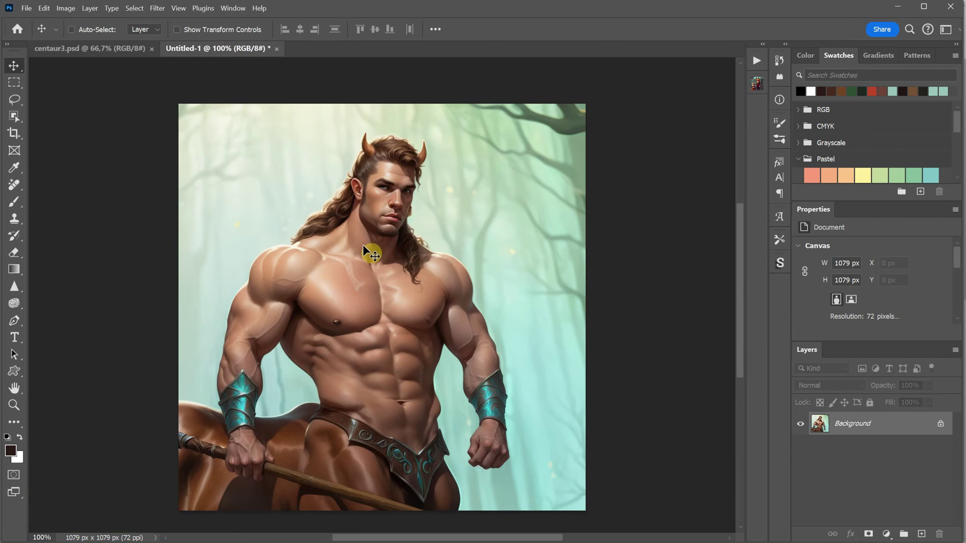
{"action": "left_click_drag", "start_coordinate": [364, 247], "coordinate": [128, 49]}
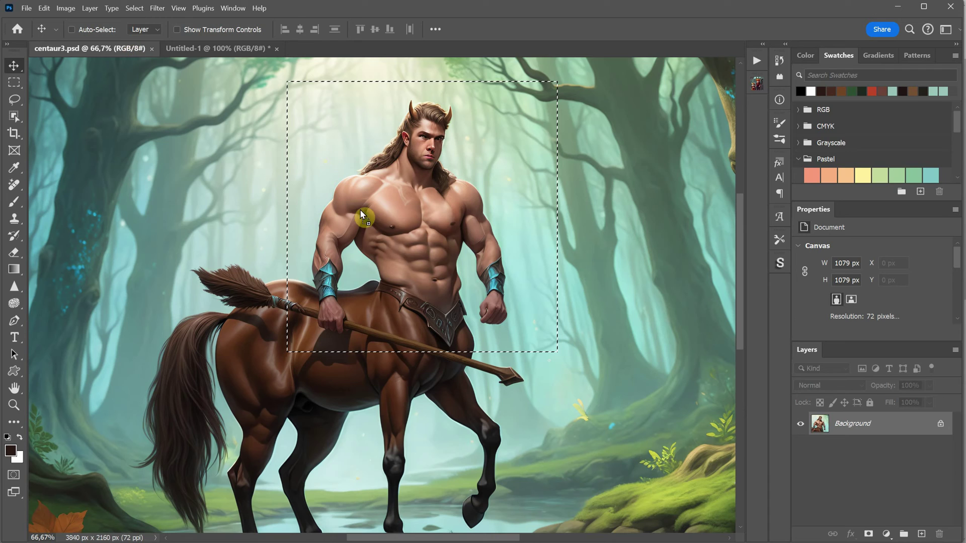
{"action": "left_click_drag", "start_coordinate": [443, 242], "coordinate": [441, 236]}
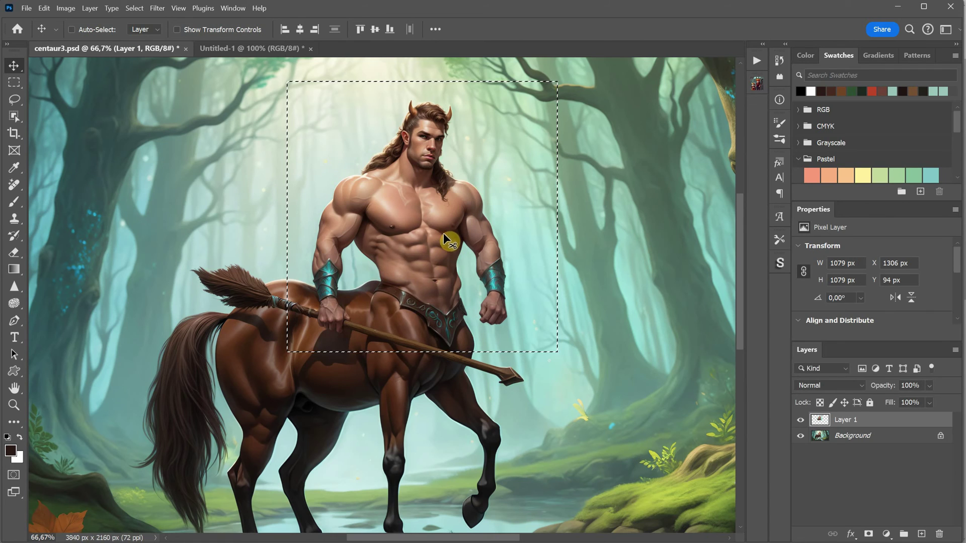
{"action": "scroll", "coordinate": [536, 253], "scroll_direction": "down", "scroll_amount": 1}
{"action": "key", "text": "ctrl+d"}
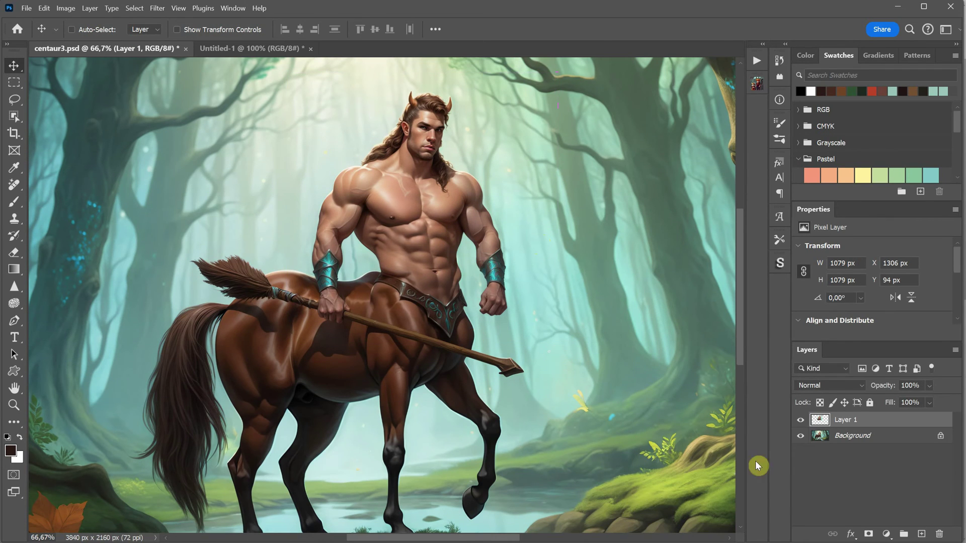
- Toggle Layer 1 to compare, lower its opacity and nudge it into alignment over the centaur
{"action": "left_click", "coordinate": [798, 422]}
{"action": "left_click", "coordinate": [797, 422]}
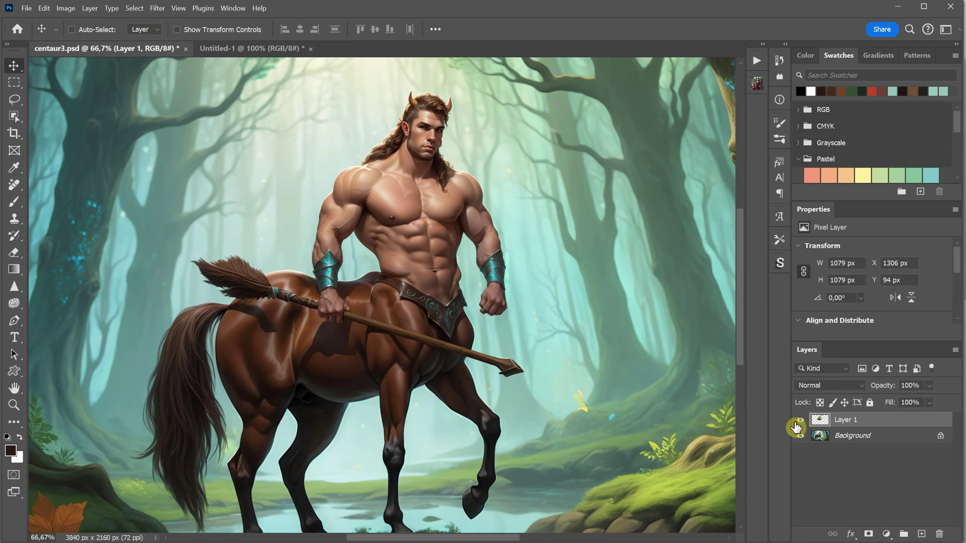
{"action": "left_click", "coordinate": [797, 423]}
{"action": "left_click", "coordinate": [796, 427]}
{"action": "left_click_drag", "start_coordinate": [415, 204], "coordinate": [383, 213]}
{"action": "left_click", "coordinate": [930, 387]}
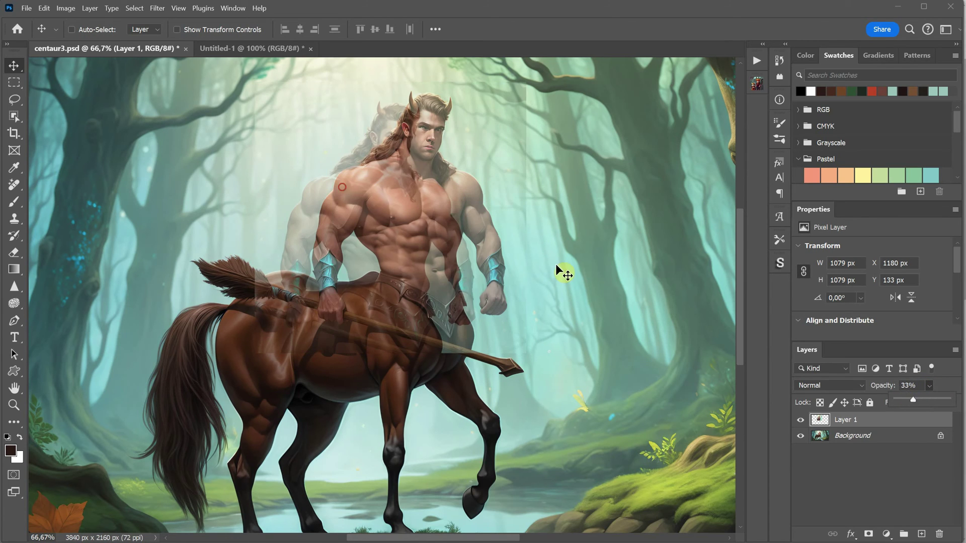
{"action": "left_click_drag", "start_coordinate": [417, 189], "coordinate": [373, 176]}
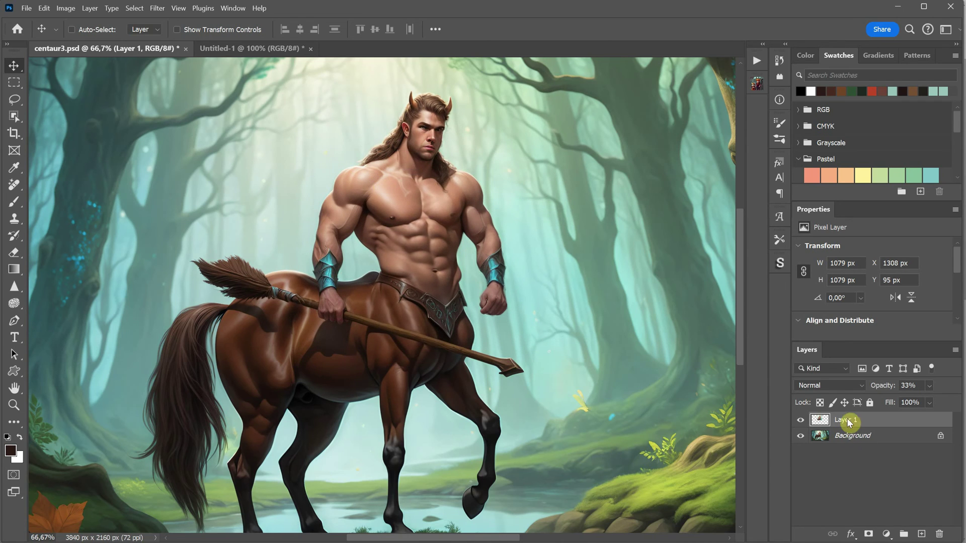
{"action": "left_click", "coordinate": [930, 387]}
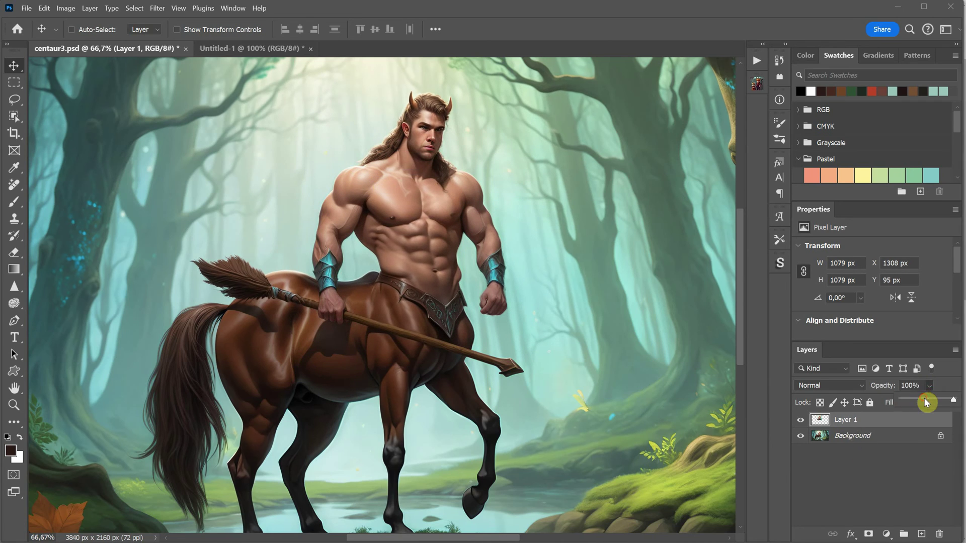
{"action": "left_click_drag", "start_coordinate": [926, 403], "coordinate": [918, 402]}
{"action": "left_click", "coordinate": [896, 460]}
{"action": "left_click", "coordinate": [878, 427]}
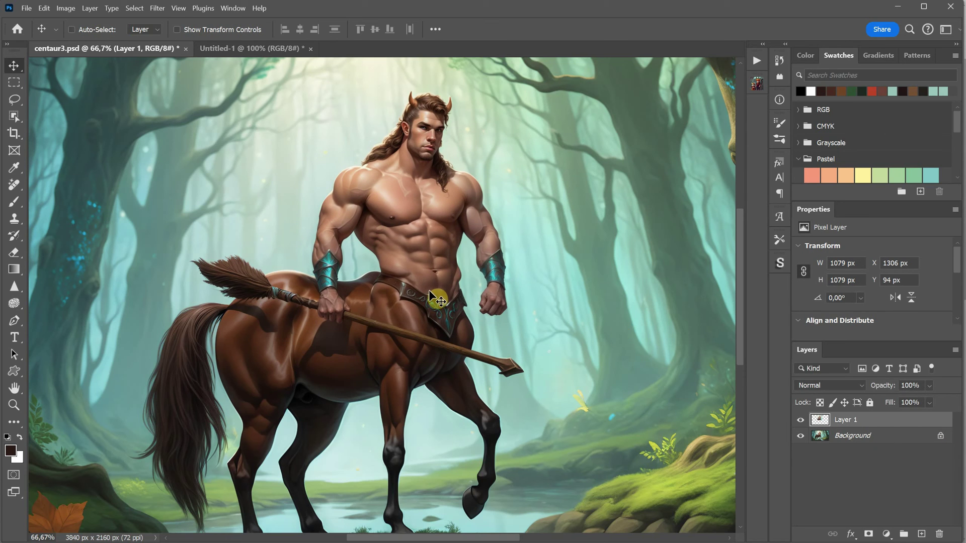
- Zoom into the chest, merge the torso layer down and paint out the pale chest streak
{"action": "key", "text": "ctrl+plus"}
{"action": "key", "text": "ctrl+plus"}
{"action": "left_click_drag", "start_coordinate": [520, 212], "coordinate": [469, 403]}
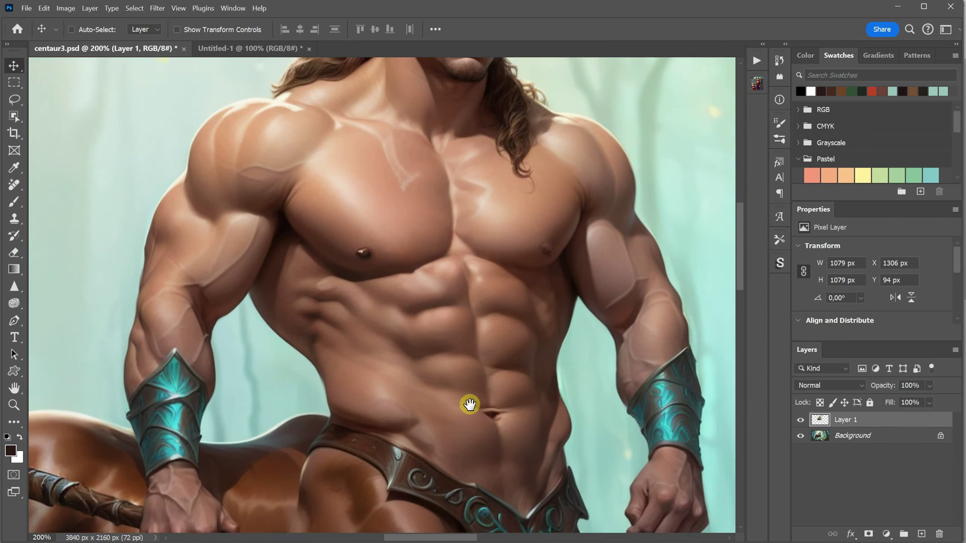
{"action": "left_click_drag", "start_coordinate": [499, 143], "coordinate": [485, 345]}
{"action": "key", "text": "ctrl+e"}
{"action": "key", "text": "j"}
{"action": "left_click_drag", "start_coordinate": [366, 340], "coordinate": [392, 384]}
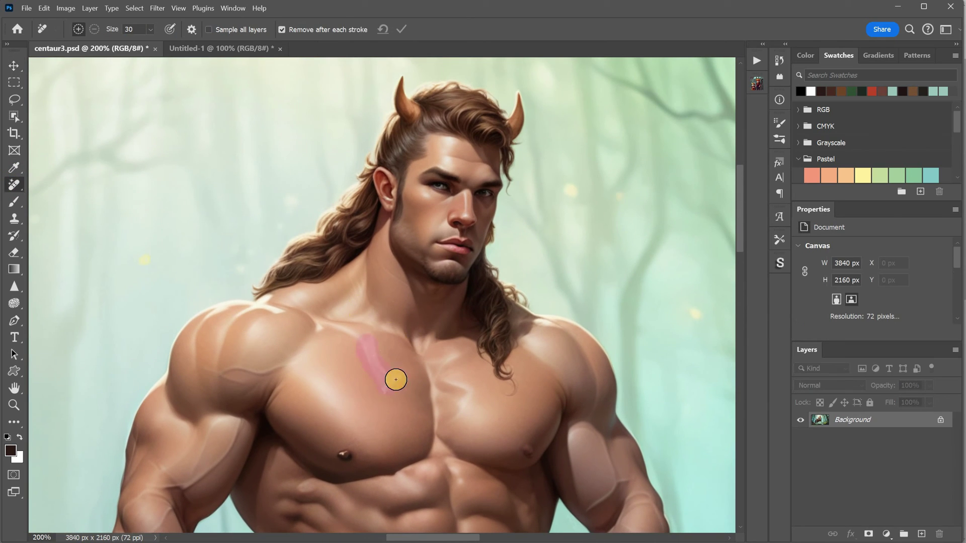
- Enlarge the removal brush to size 30 and bring the tail and plants area into view
{"action": "scroll", "coordinate": [386, 345], "scroll_direction": "down", "scroll_amount": 5}
{"action": "key", "text": "bracketright"}
{"action": "key", "text": "bracketright"}
{"action": "scroll", "coordinate": [473, 195], "scroll_direction": "down", "scroll_amount": 2}
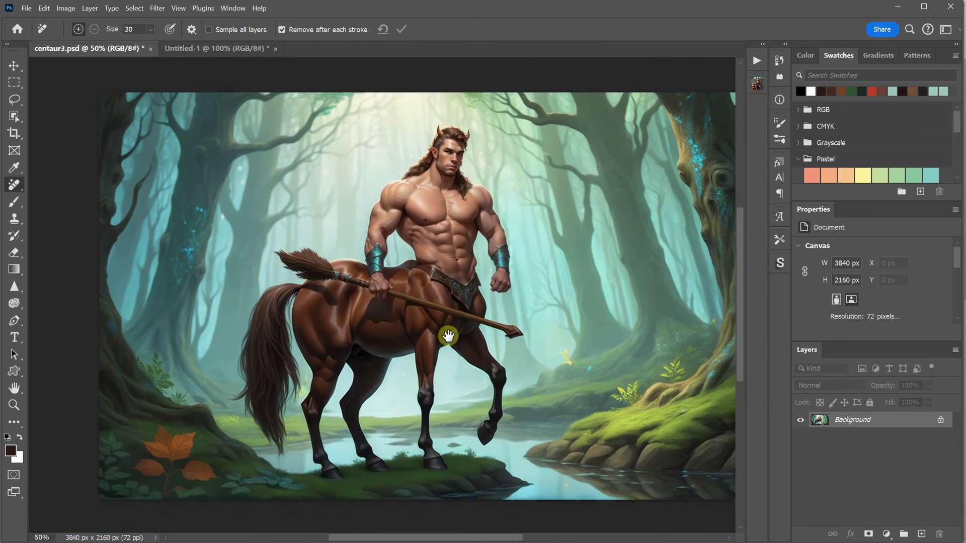
{"action": "scroll", "coordinate": [441, 338], "scroll_direction": "up", "scroll_amount": 3}
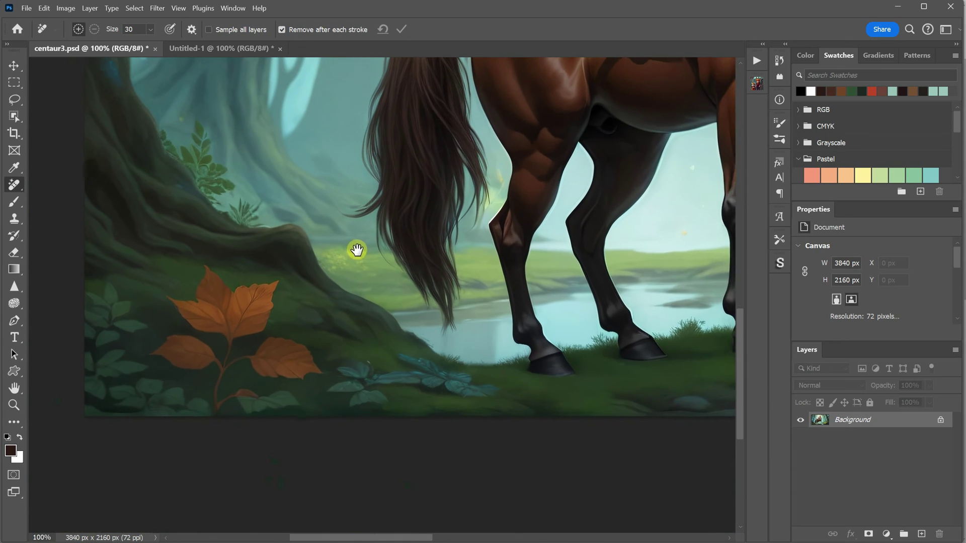
{"action": "left_click_drag", "start_coordinate": [357, 250], "coordinate": [372, 252]}
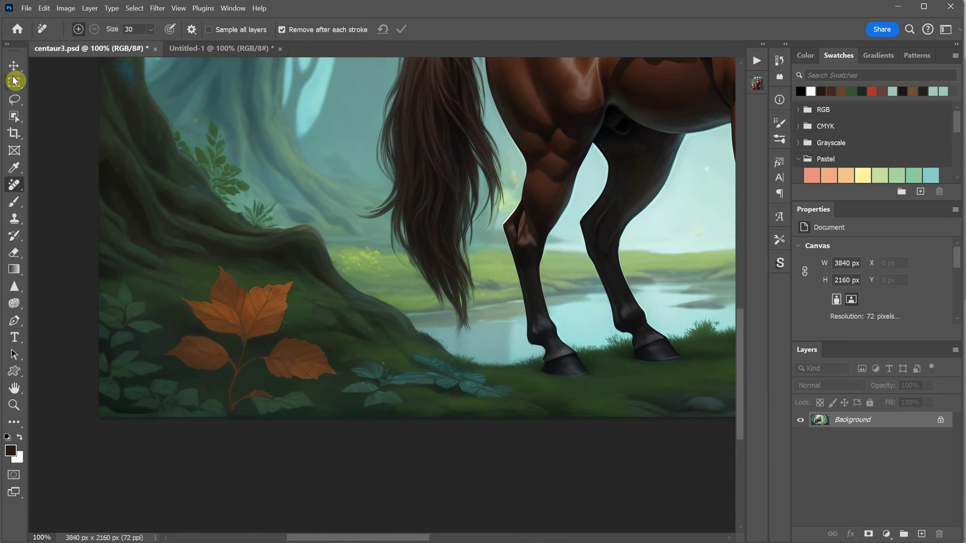
{"action": "left_click", "coordinate": [14, 82]}
- Select a square around the tail and plants and paste it into a new 1080×1080 document
{"action": "left_click_drag", "start_coordinate": [99, 93], "coordinate": [597, 439]}
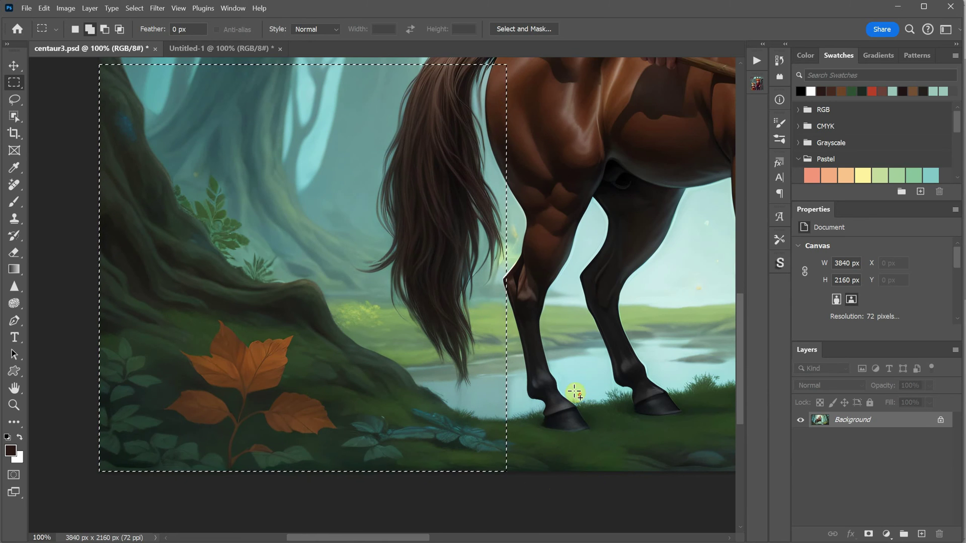
{"action": "left_click", "coordinate": [45, 8]}
{"action": "left_click", "coordinate": [54, 82]}
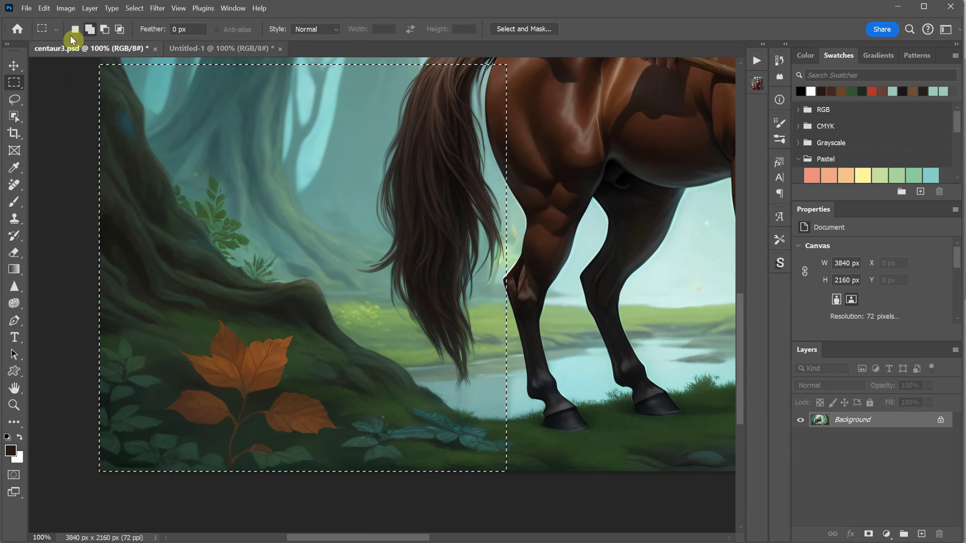
{"action": "left_click", "coordinate": [26, 8]}
{"action": "left_click", "coordinate": [48, 20]}
{"action": "left_click", "coordinate": [669, 461]}
{"action": "key", "text": "ctrl+v"}
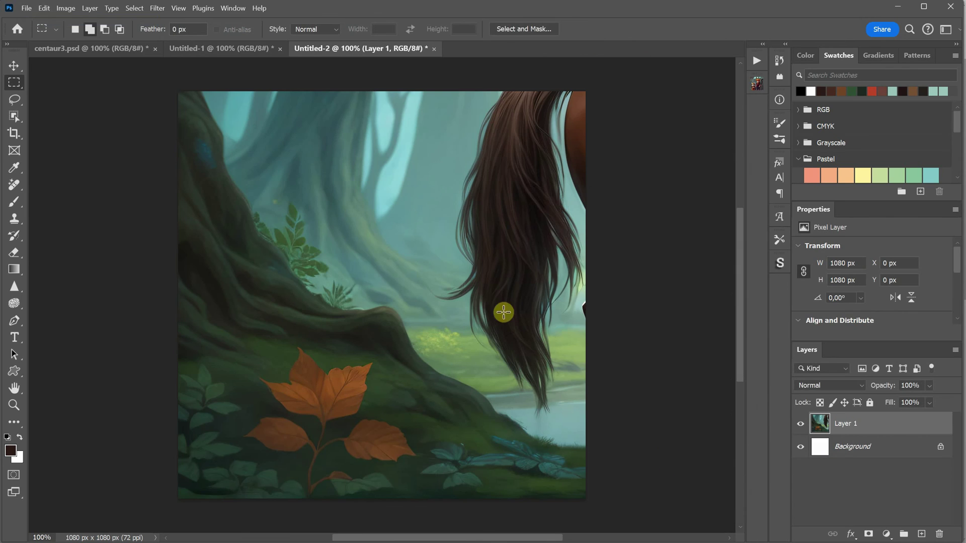
- Save the new tail-and-plants document as a JPEG
{"action": "left_click", "coordinate": [26, 8]}
{"action": "left_click", "coordinate": [68, 142]}
{"action": "left_click", "coordinate": [182, 480]}
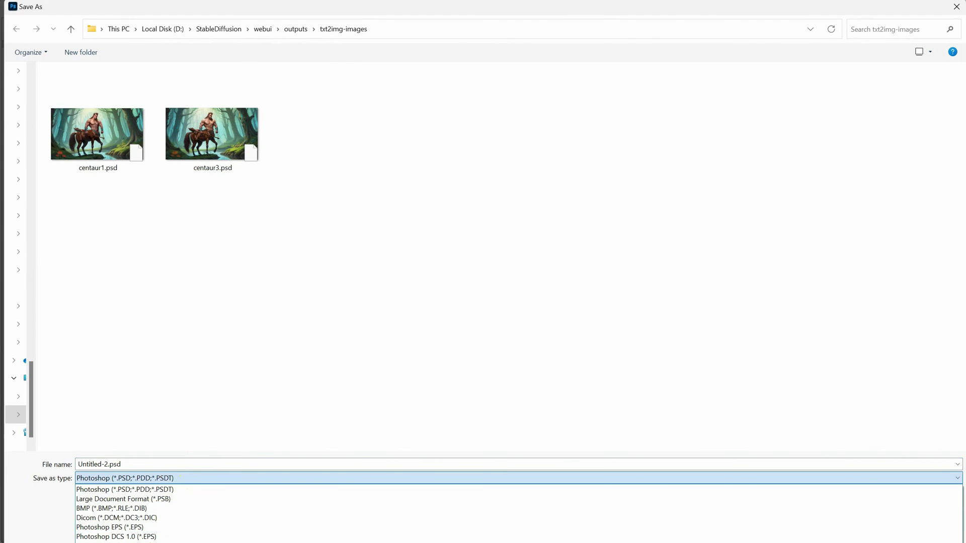
{"action": "left_click", "coordinate": [166, 542]}
{"action": "left_click", "coordinate": [151, 464]}
{"action": "key", "text": "Return"}
{"action": "key", "text": "Return"}
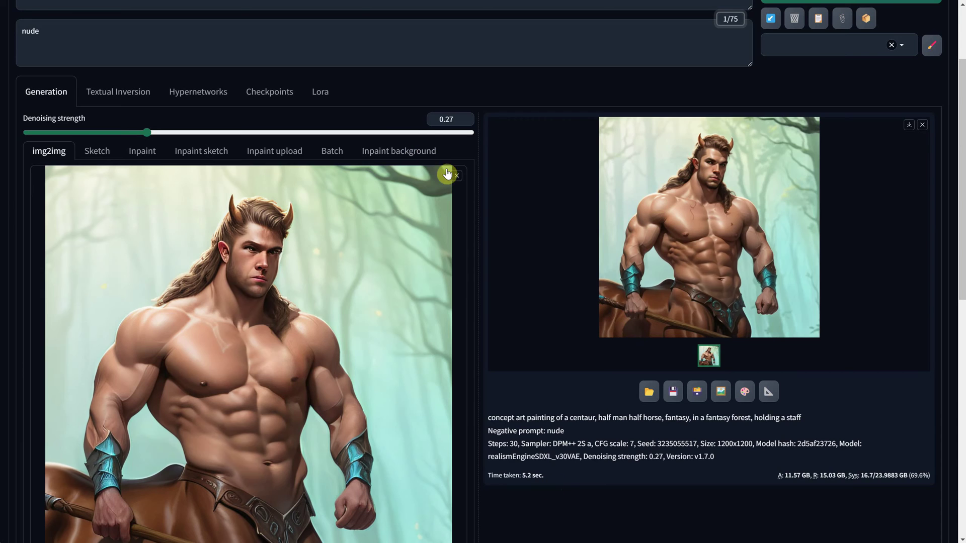
- Load the tail-and-plants crop into img2img and change the prompt subject to 'plants in a fantasy forest,'
{"action": "left_click", "coordinate": [450, 174]}
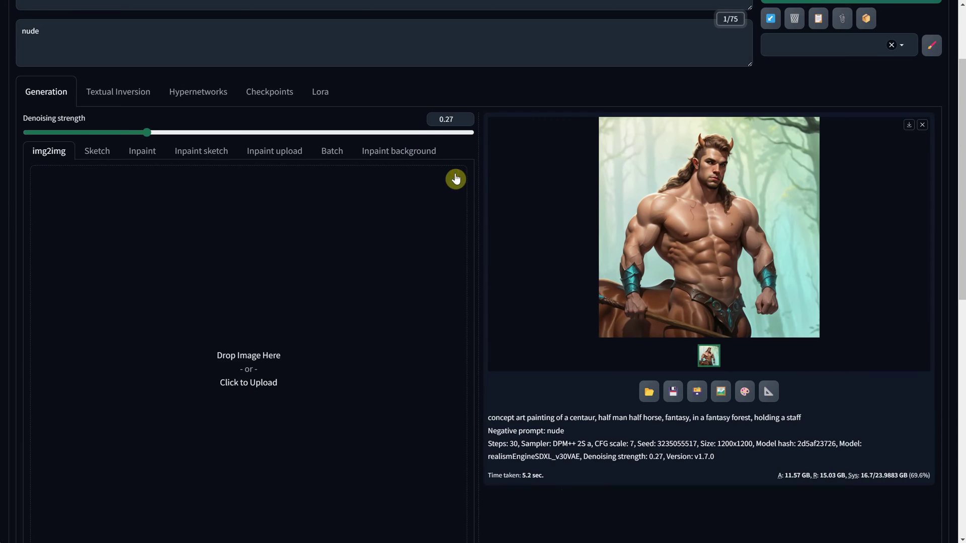
{"action": "left_click", "coordinate": [353, 217]}
{"action": "scroll", "coordinate": [365, 211], "scroll_direction": "down", "scroll_amount": 2}
{"action": "double_click", "coordinate": [86, 261]}
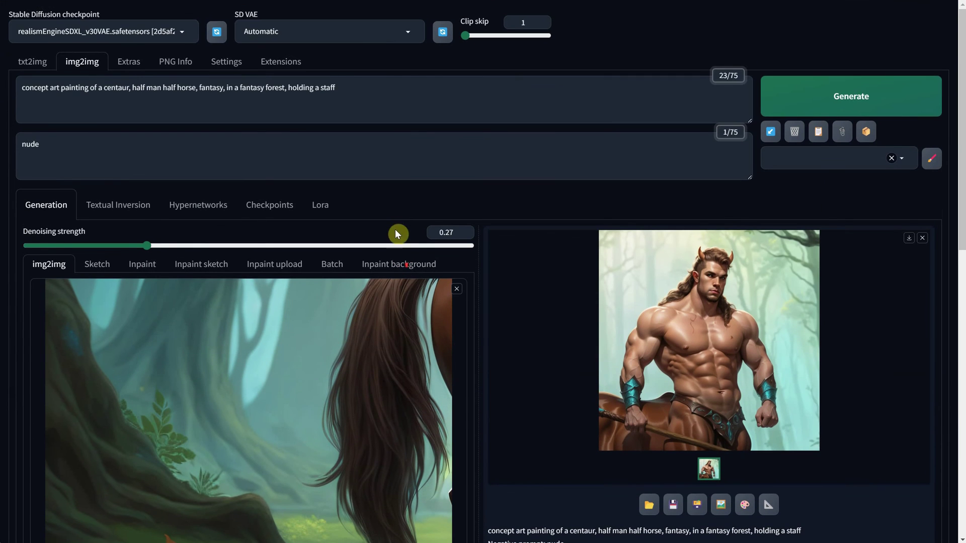
{"action": "left_click_drag", "start_coordinate": [397, 85], "coordinate": [135, 80]}
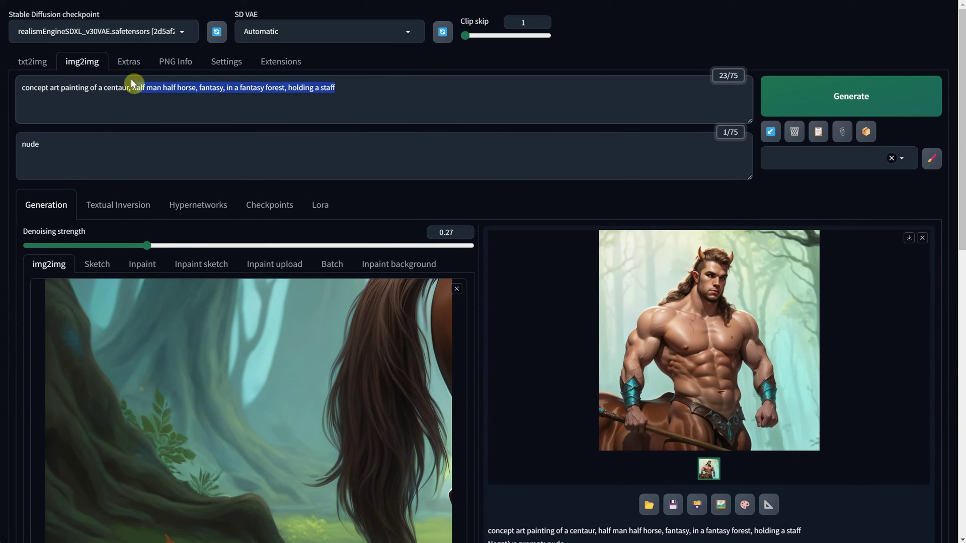
{"action": "type", "text": "plants in a f"}
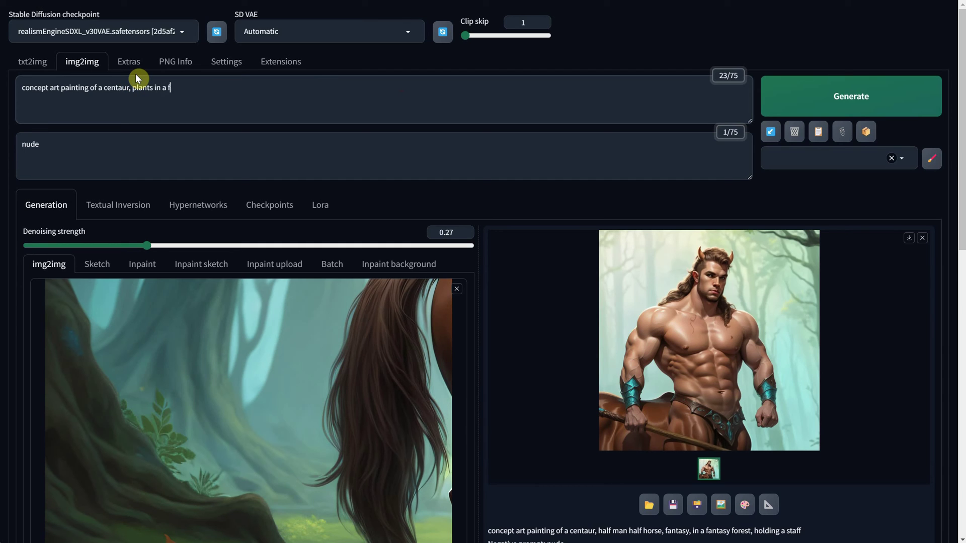
{"action": "type", "text": "antasy forest,"}
- Generate a refined version of the crop and review the results full size
{"action": "scroll", "coordinate": [345, 189], "scroll_direction": "down", "scroll_amount": 3}
{"action": "scroll", "coordinate": [517, 157], "scroll_direction": "up", "scroll_amount": 3}
{"action": "left_click", "coordinate": [788, 95]}
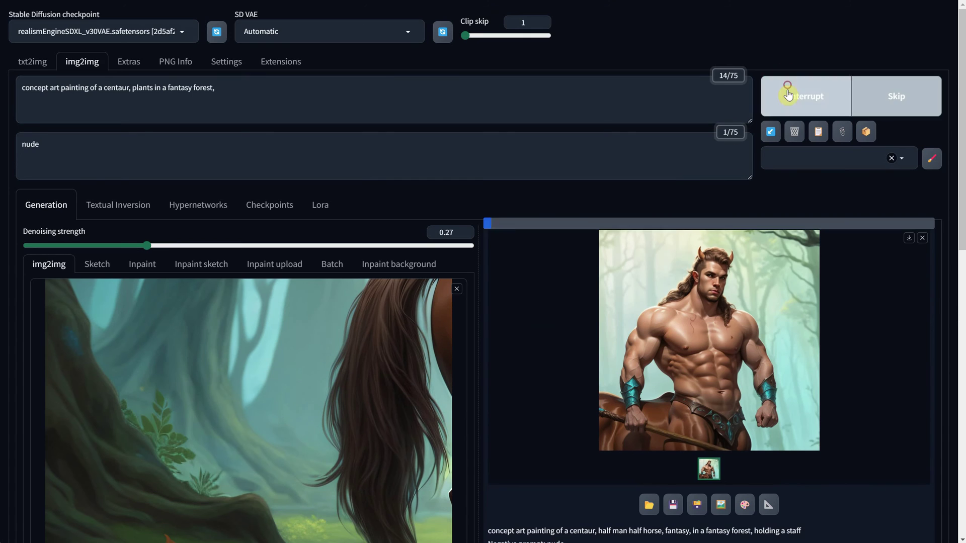
{"action": "scroll", "coordinate": [522, 199], "scroll_direction": "down", "scroll_amount": 4}
{"action": "scroll", "coordinate": [653, 248], "scroll_direction": "up", "scroll_amount": 2}
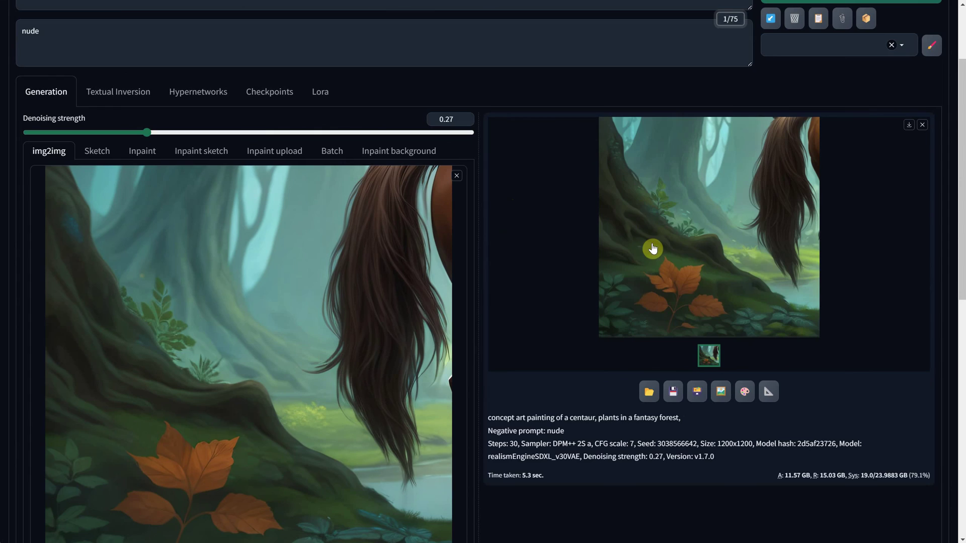
{"action": "left_click", "coordinate": [653, 248]}
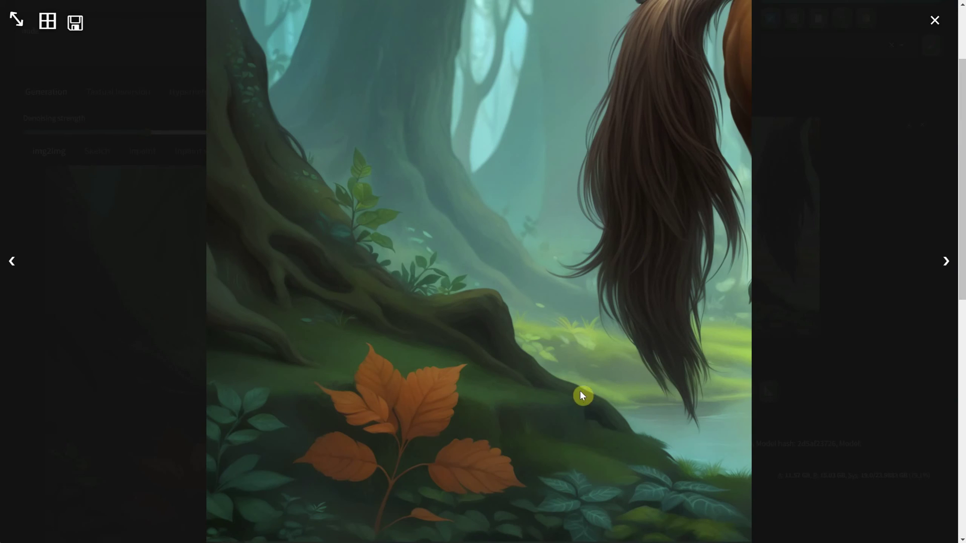
{"action": "left_click", "coordinate": [839, 397]}
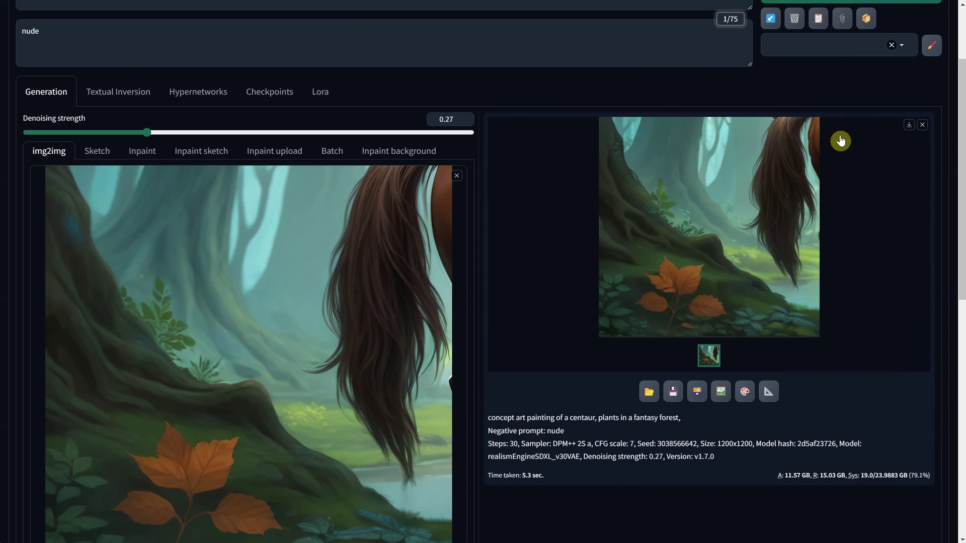
{"action": "scroll", "coordinate": [835, 227], "scroll_direction": "up", "scroll_amount": 2}
{"action": "scroll", "coordinate": [825, 311], "scroll_direction": "down", "scroll_amount": 1}
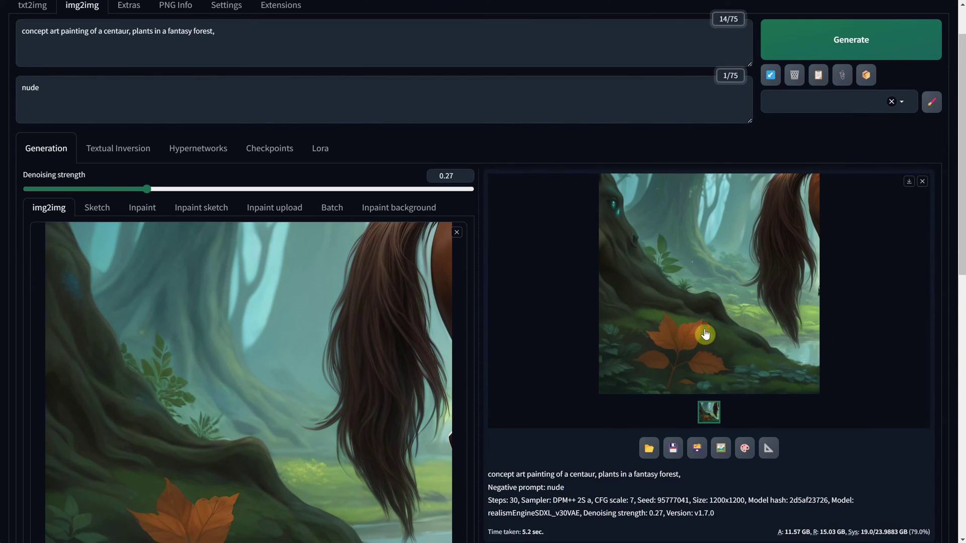
{"action": "left_click", "coordinate": [705, 334]}
{"action": "left_click", "coordinate": [870, 361]}
- Generate another variation and place the 01082 result onto the Photoshop crop document
{"action": "left_click", "coordinate": [824, 97]}
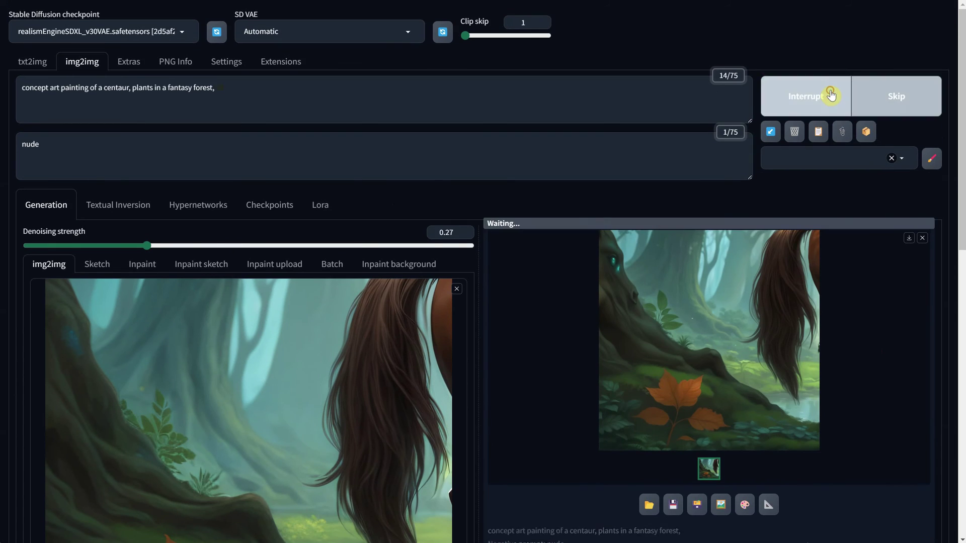
{"action": "left_click", "coordinate": [742, 278]}
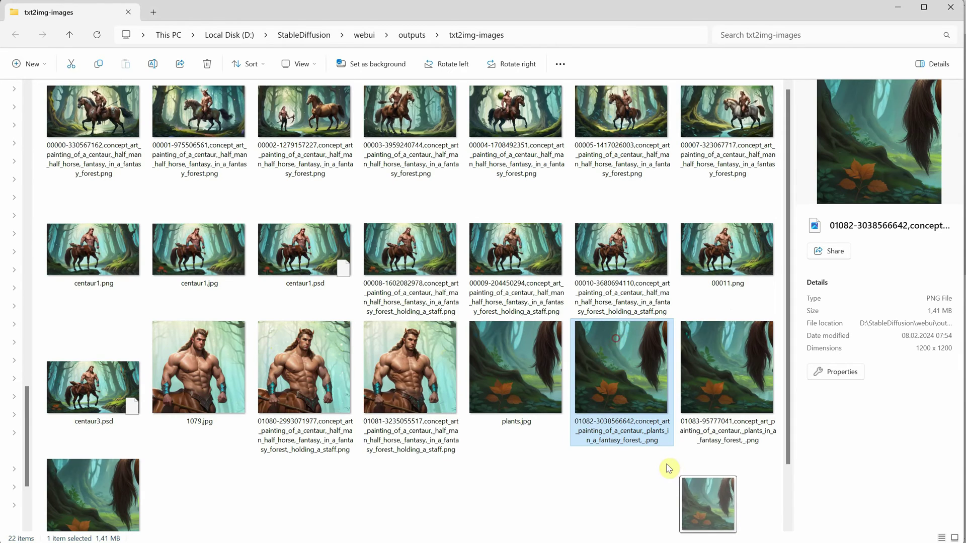
{"action": "left_click_drag", "start_coordinate": [667, 464], "coordinate": [691, 506]}
{"action": "key", "text": "alt+Tab"}
{"action": "left_click_drag", "start_coordinate": [542, 371], "coordinate": [538, 363]}
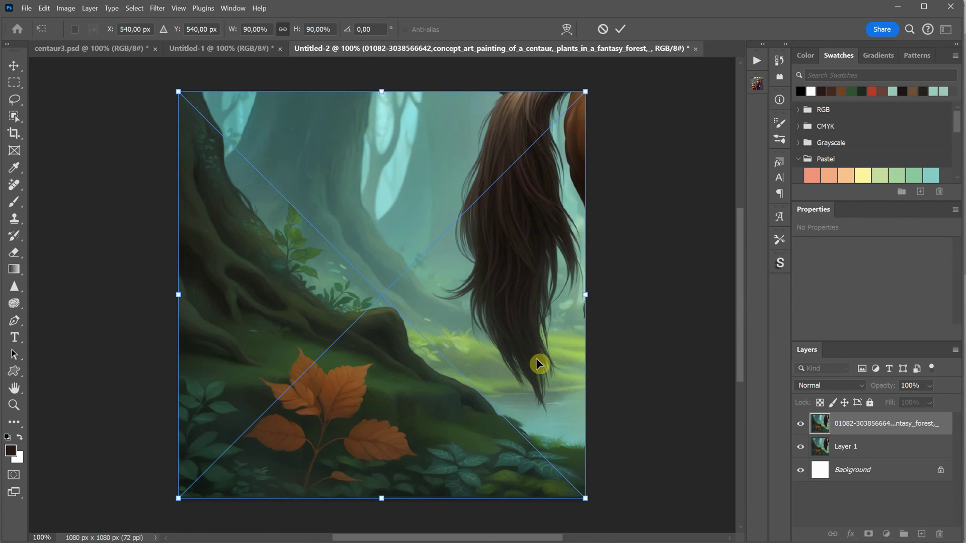
- Commit the placed render at 90% scale in Untitled-2
{"action": "key", "text": "Return"}
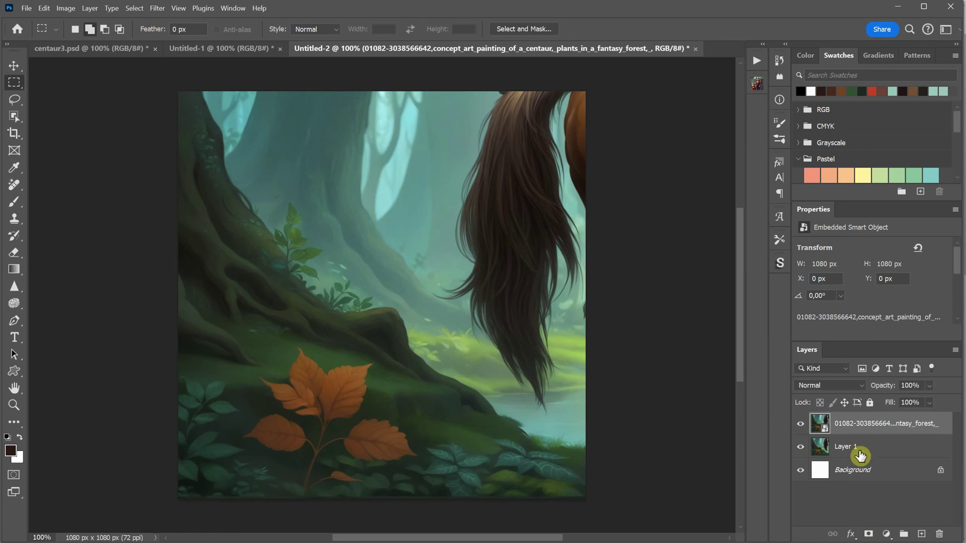
{"action": "key", "text": "ctrl+Tab"}
{"action": "key", "text": "ctrl+shift+Tab"}
- Mask the render with a 500 px brush to blend tree and tail, flatten, and move it into centaur3.psd
{"action": "left_click", "coordinate": [864, 533]}
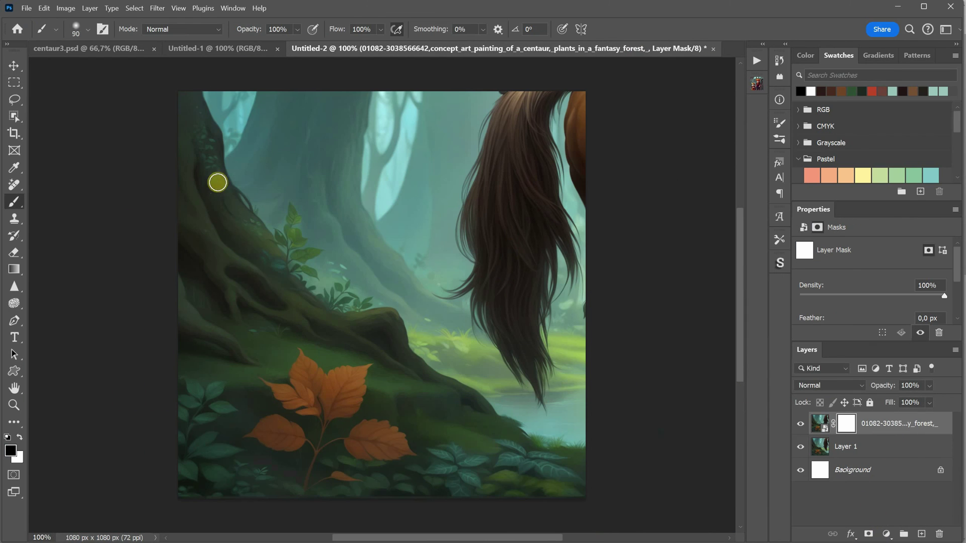
{"action": "key", "text": "bracketright"}
{"action": "key", "text": "bracketright"}
{"action": "key", "text": "bracketright"}
{"action": "key", "text": "bracketright"}
{"action": "key", "text": "bracketright"}
{"action": "key", "text": "bracketright"}
{"action": "key", "text": "bracketright"}
{"action": "key", "text": "bracketright"}
{"action": "key", "text": "bracketright"}
{"action": "key", "text": "bracketright"}
{"action": "key", "text": "bracketright"}
{"action": "key", "text": "bracketright"}
{"action": "key", "text": "bracketright"}
{"action": "left_click_drag", "start_coordinate": [218, 182], "coordinate": [640, 395]}
{"action": "key", "text": "ctrl+shift+e"}
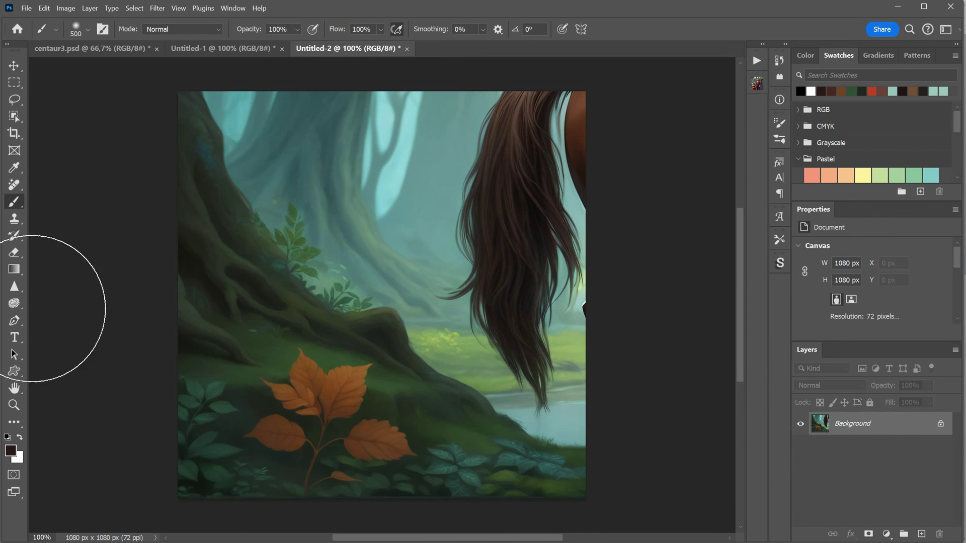
{"action": "key", "text": "v"}
{"action": "left_click_drag", "start_coordinate": [563, 502], "coordinate": [197, 288]}
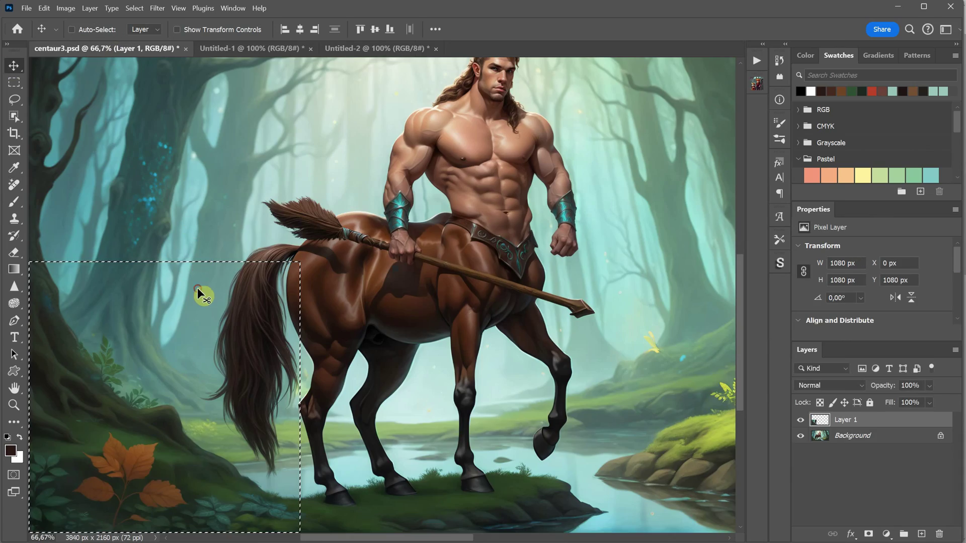